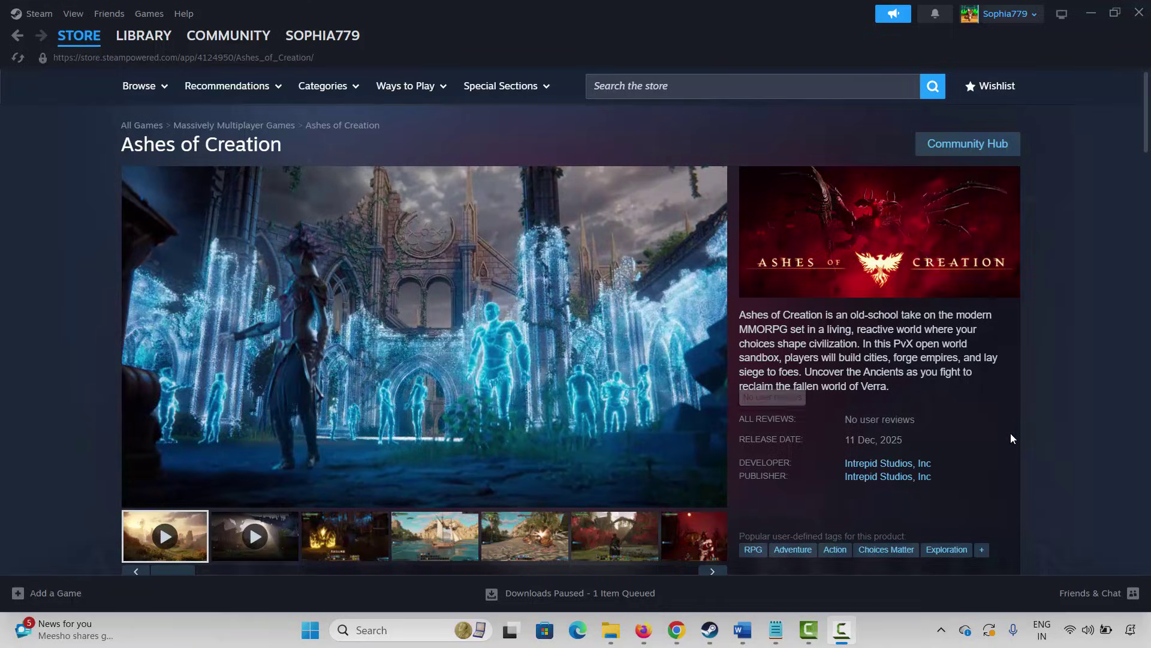
Step: Scroll to Ashes of Creation's System Requirements and highlight the minimum specs to review them
scroll(1036, 443, "down", 15)
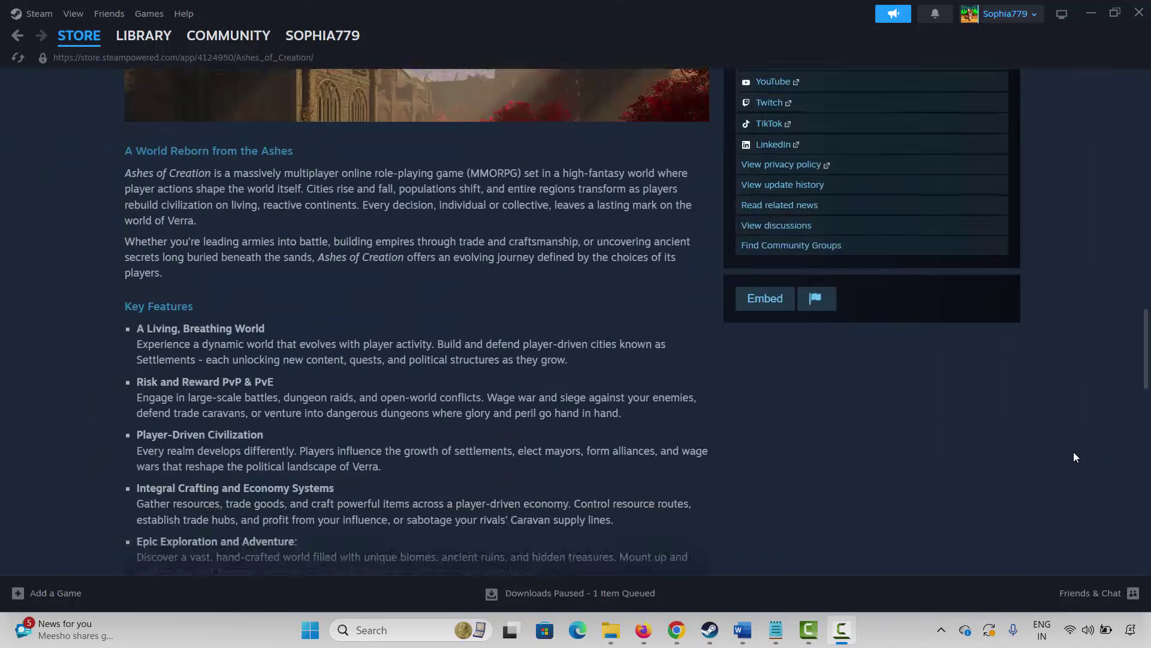
scroll(1073, 457, "down", 6)
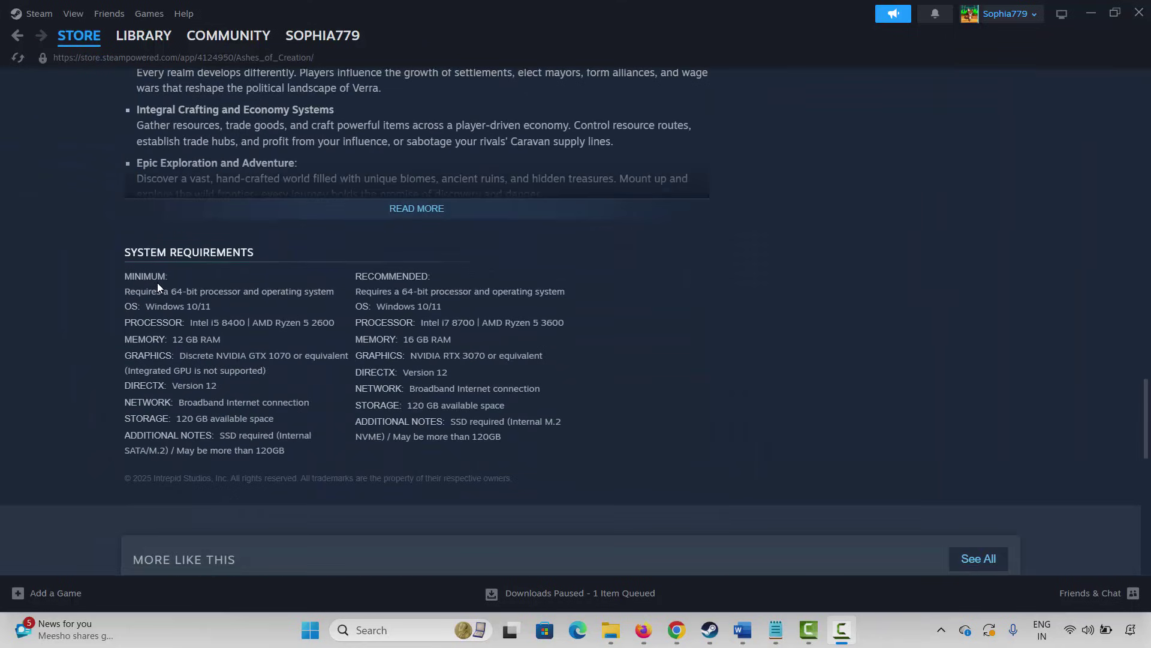
left_click_drag(156, 294, 266, 356)
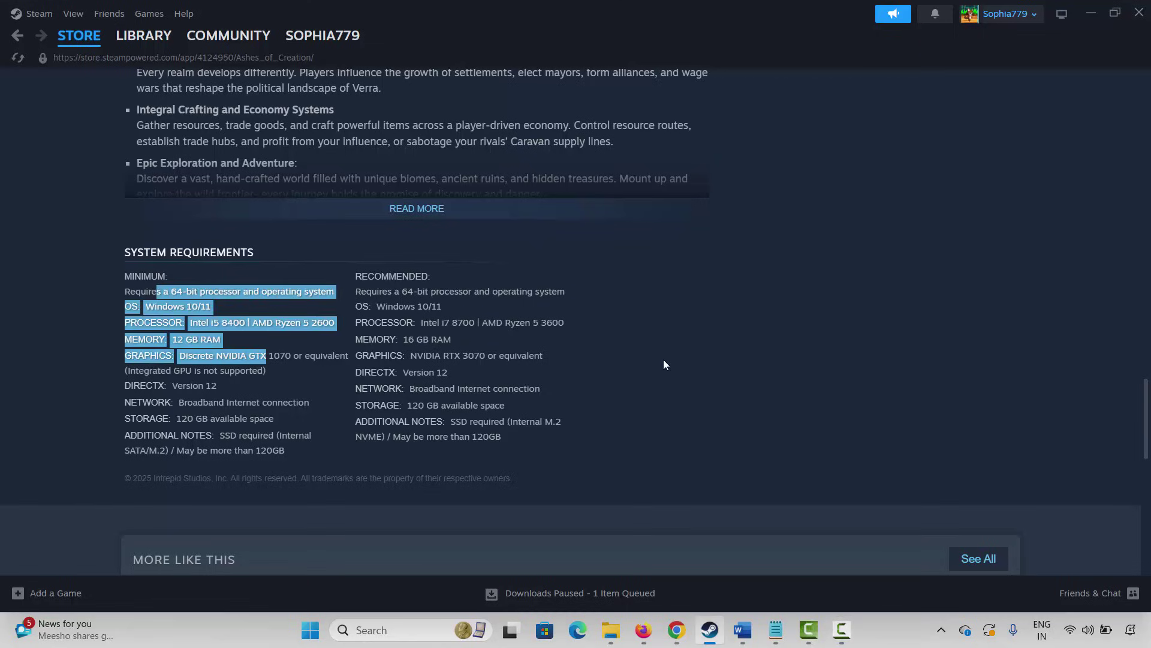
left_click(647, 377)
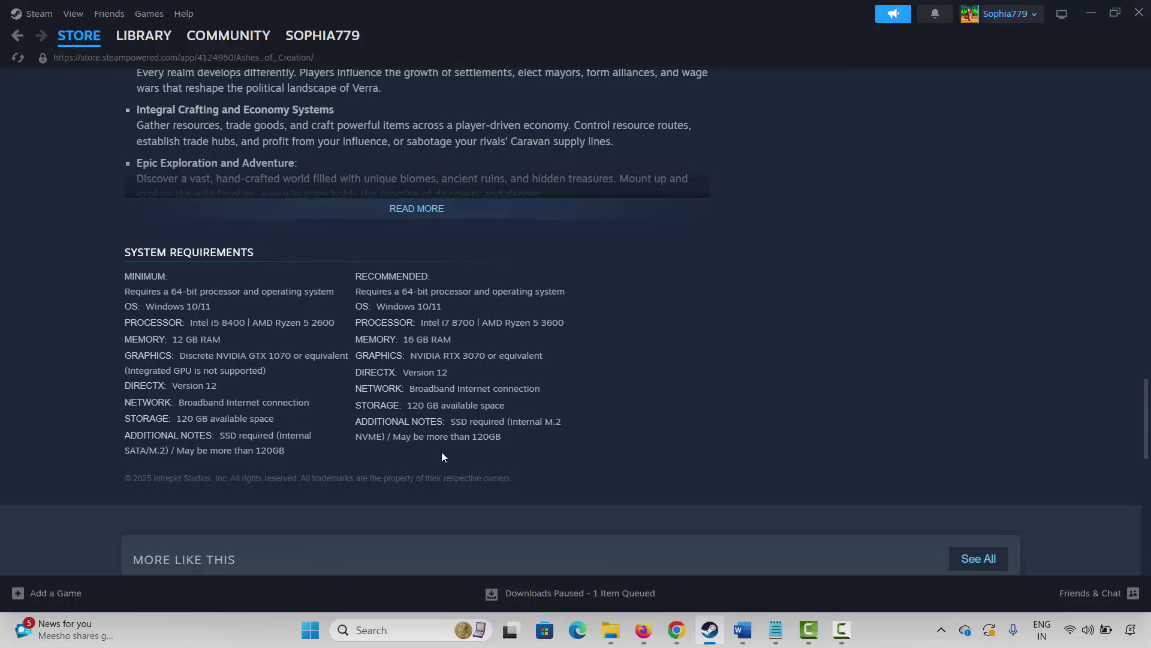
left_click(310, 630)
left_click(680, 577)
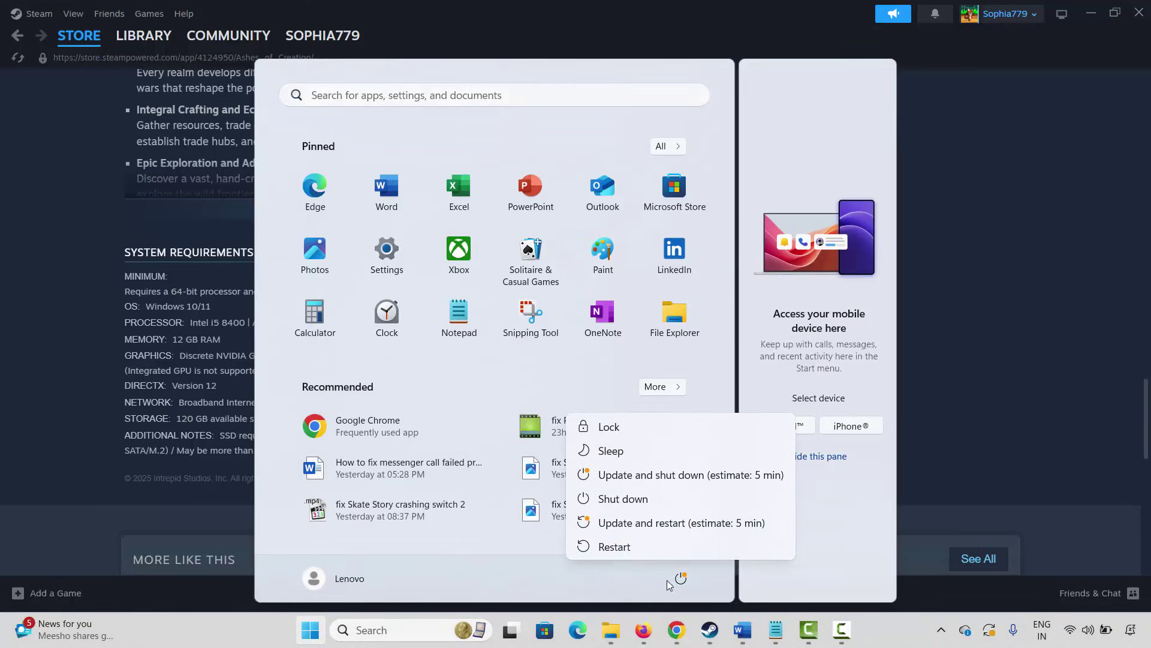
left_click(1062, 384)
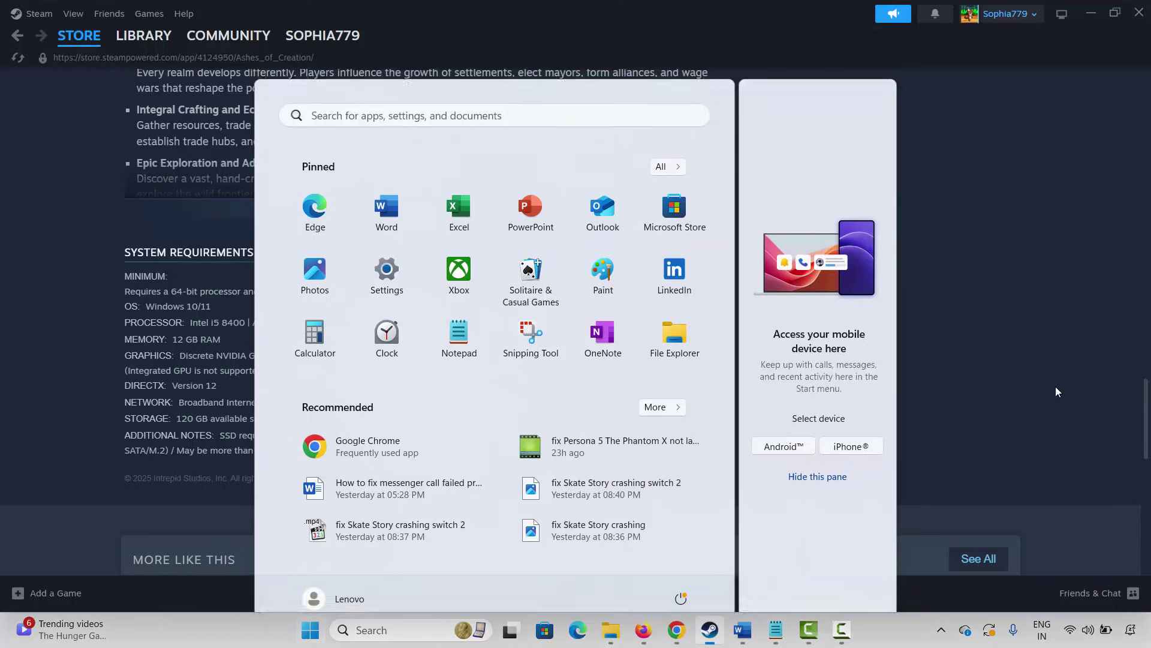
left_click(1056, 386)
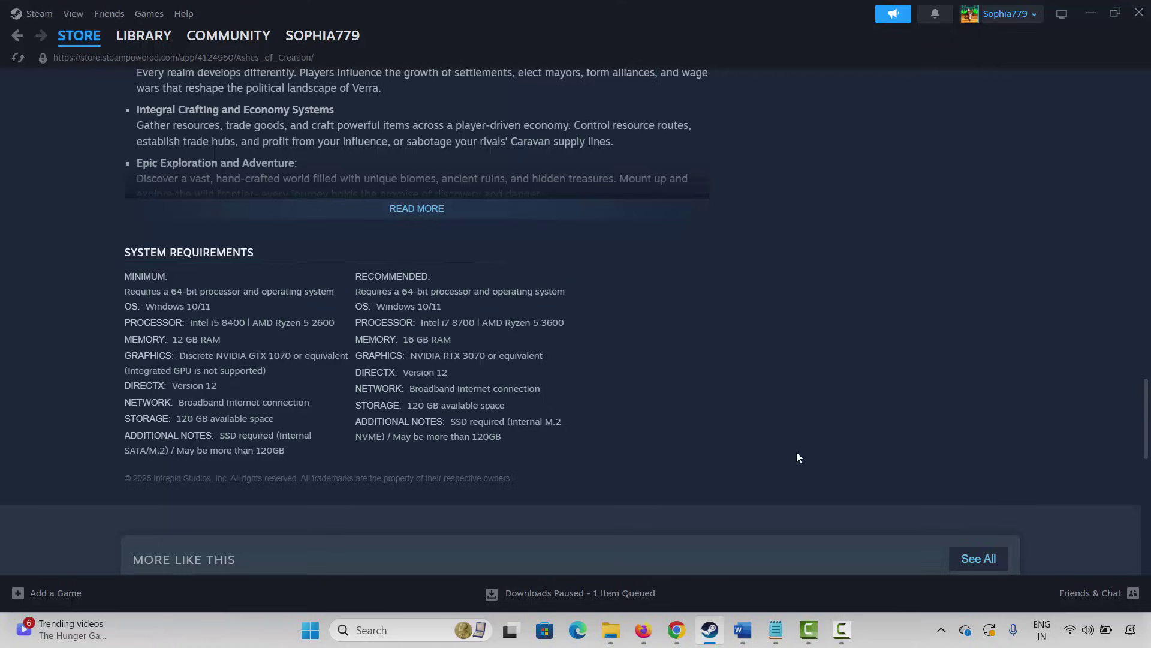
mouse_move(746, 630)
left_click(666, 542)
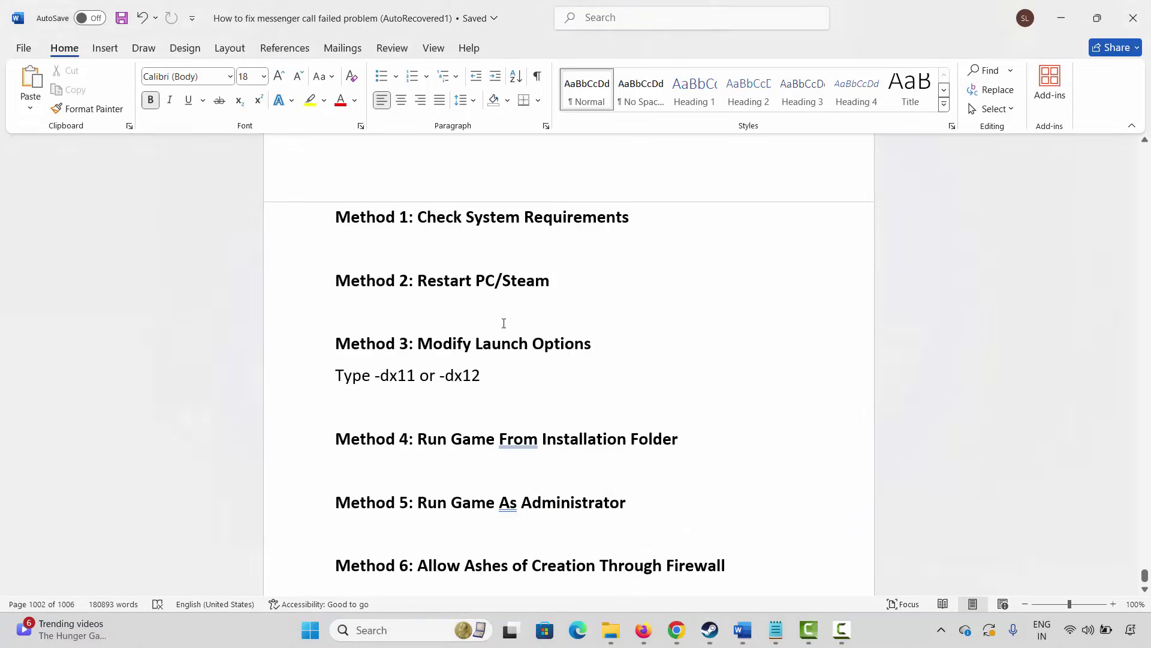
scroll(435, 301, "down", 1)
left_click(310, 278)
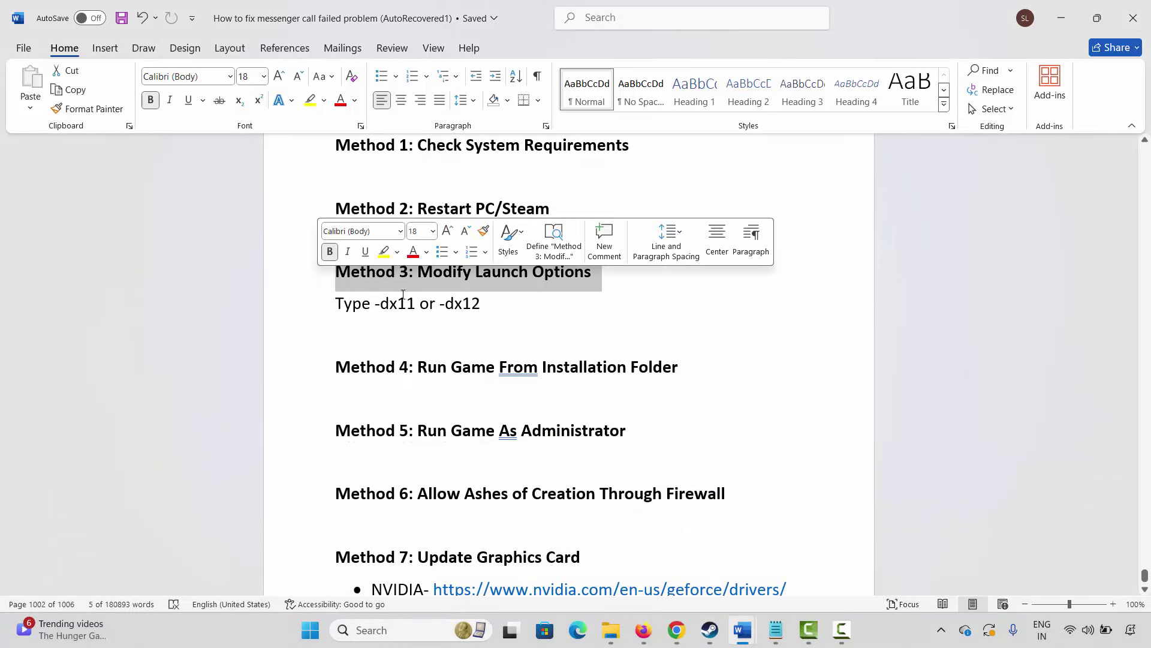
left_click(710, 630)
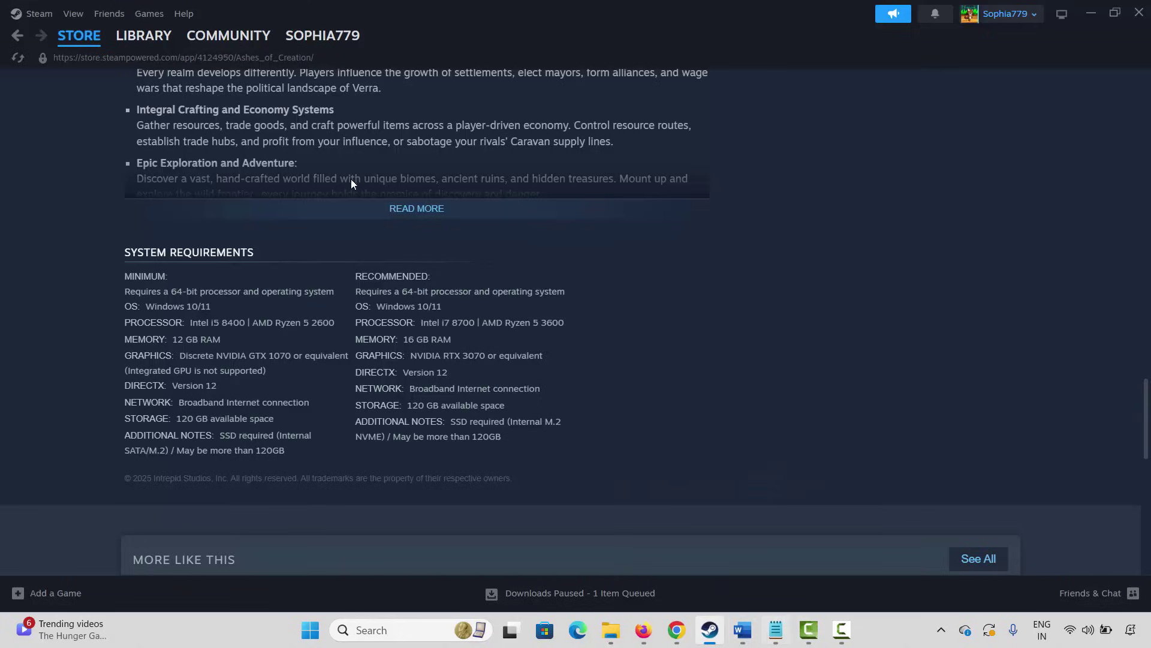
Step: Check Call of Duty's launch options in its Steam Properties, then close them
left_click(144, 37)
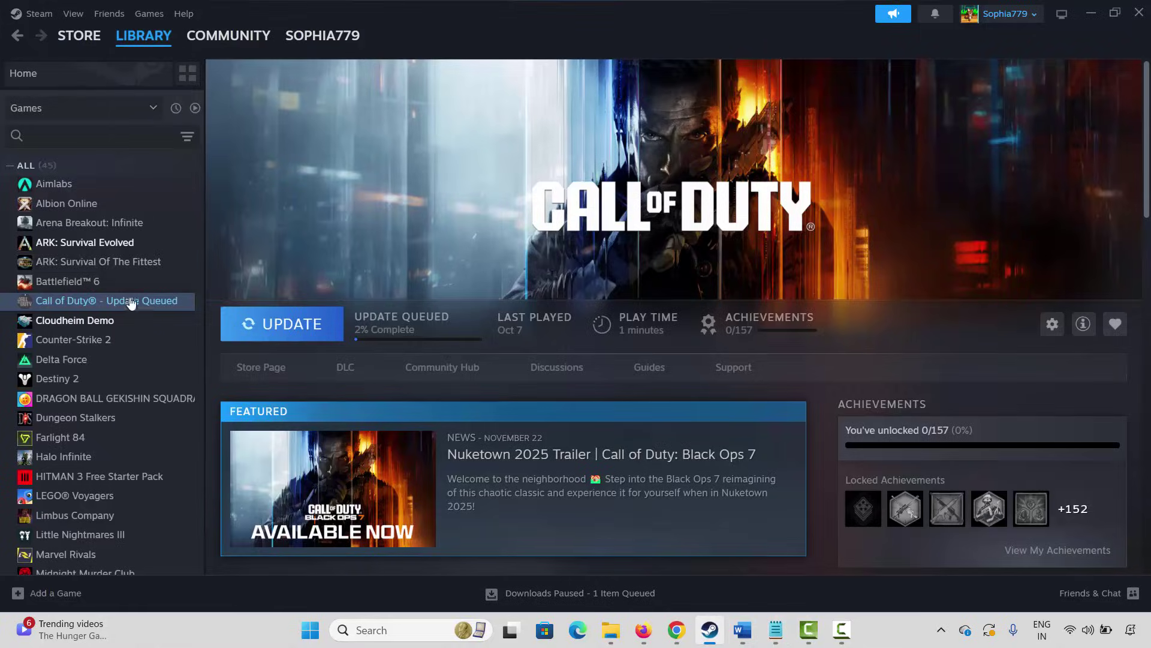
right_click(65, 304)
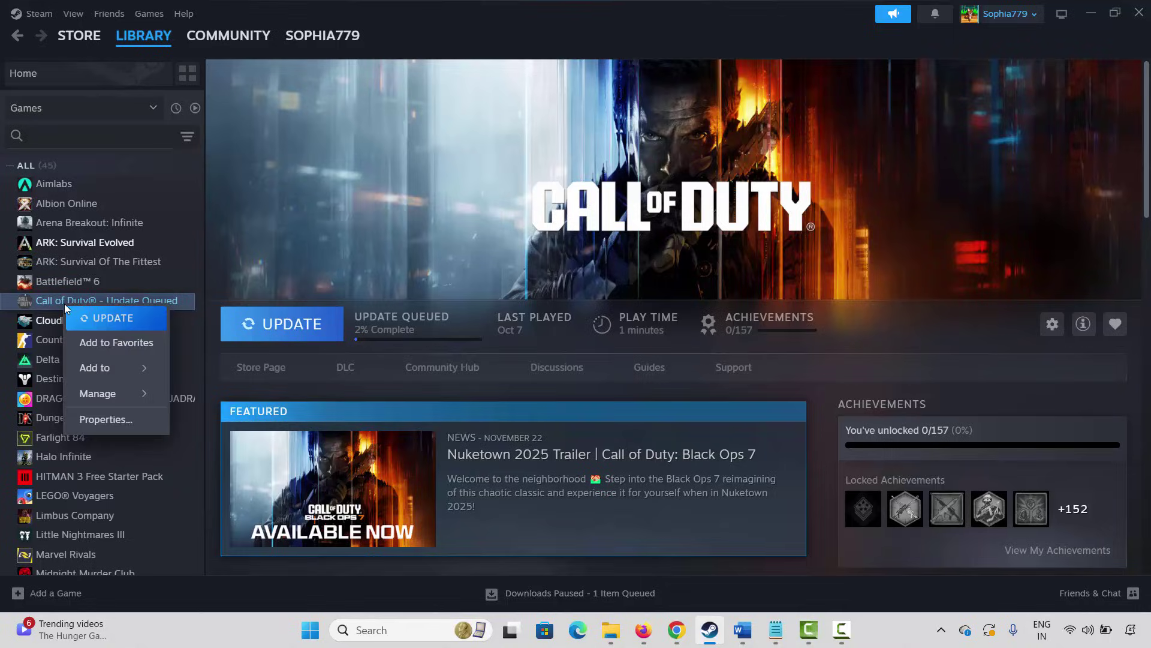
left_click(105, 419)
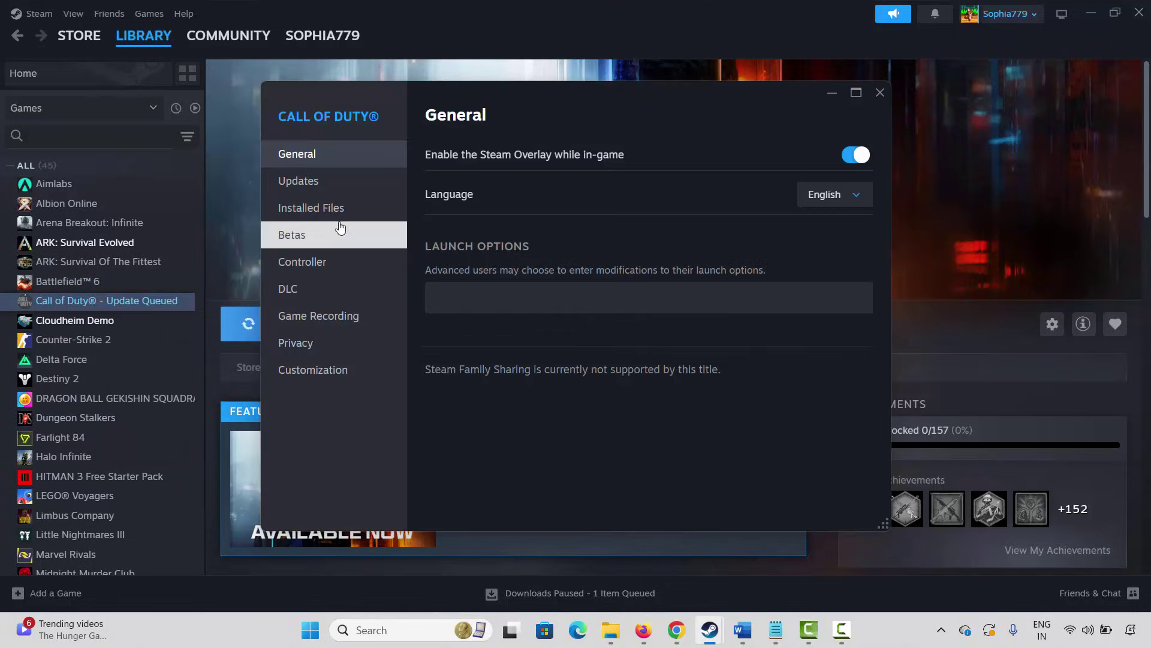
left_click(479, 298)
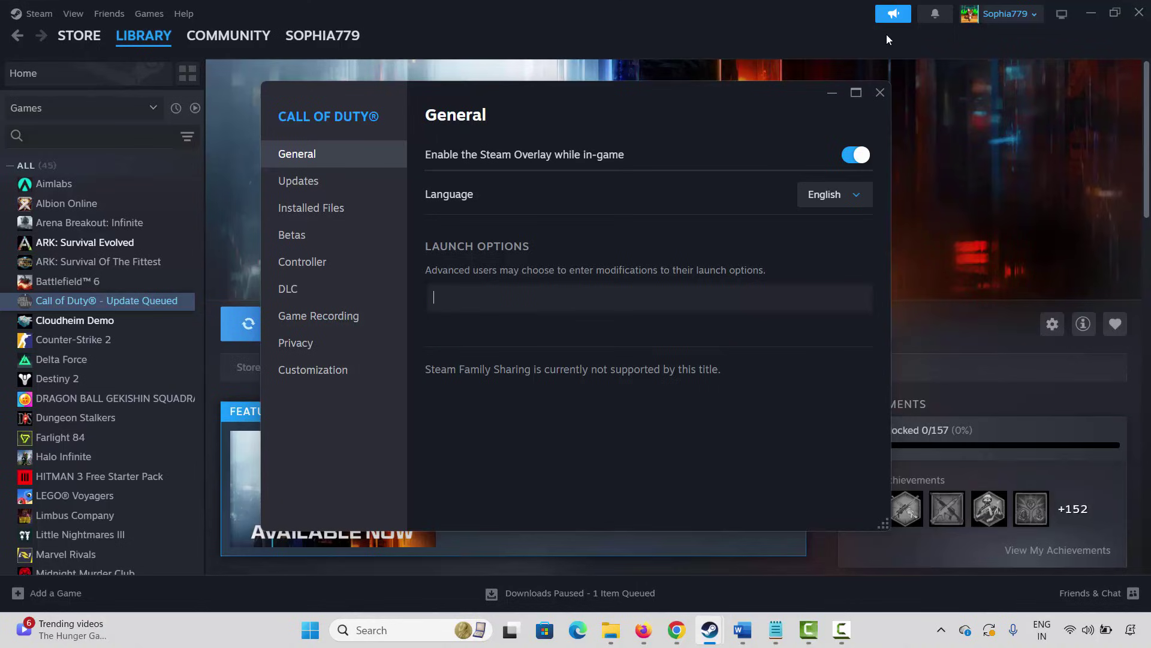
left_click(879, 93)
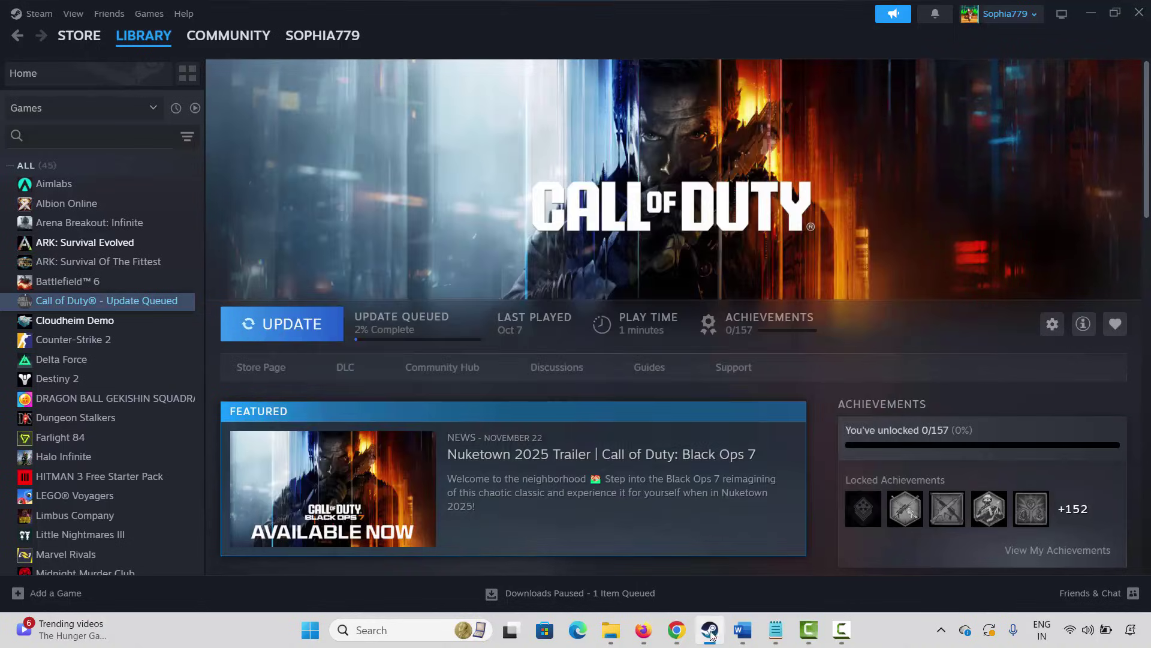
Step: Review the Method 4: Run Game From Installation Folder heading in the notes
key("alt+Tab")
left_click(455, 446)
left_click(285, 382)
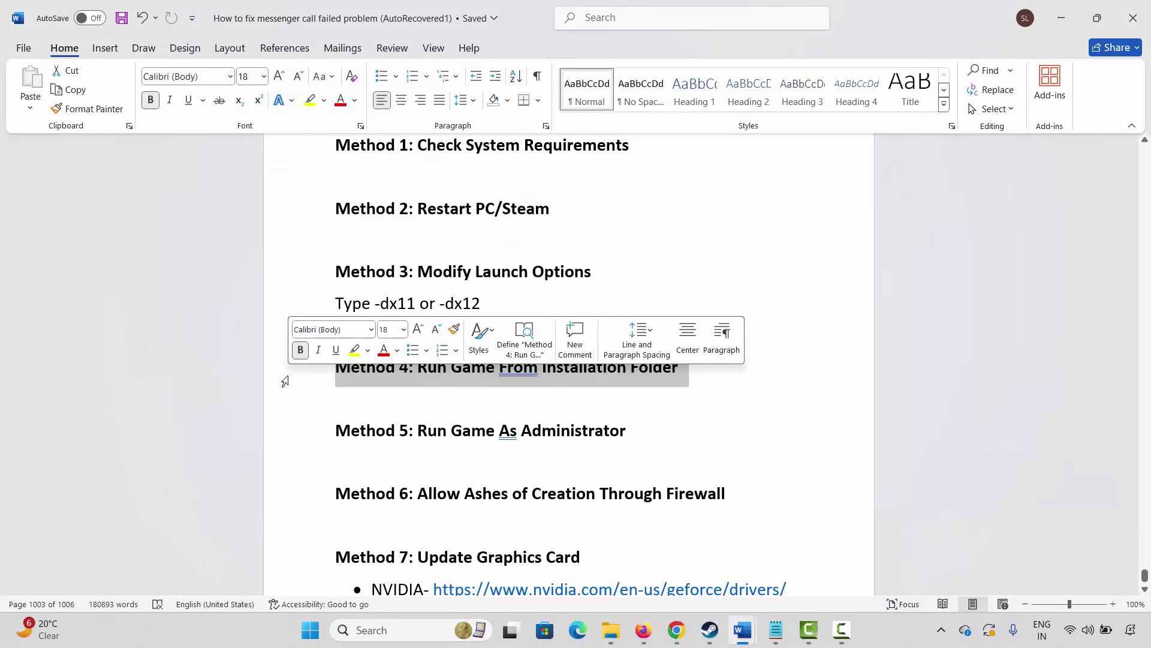
left_click(386, 432)
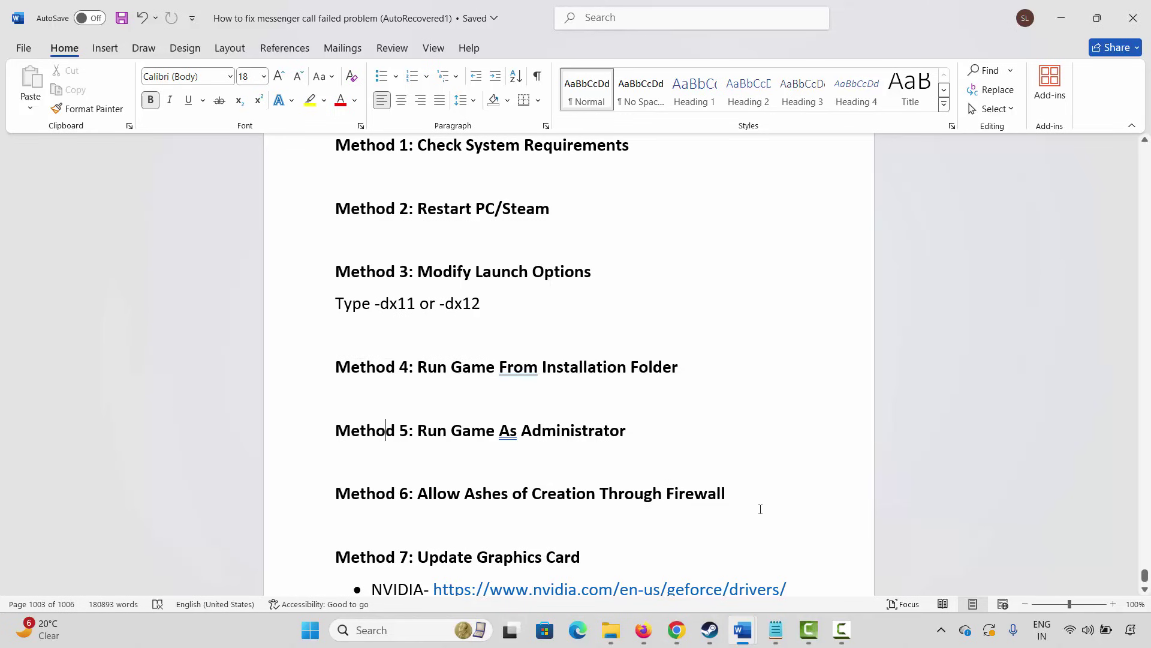
Step: Browse Cloudheim Demo's local files from the Steam library
left_click(710, 630)
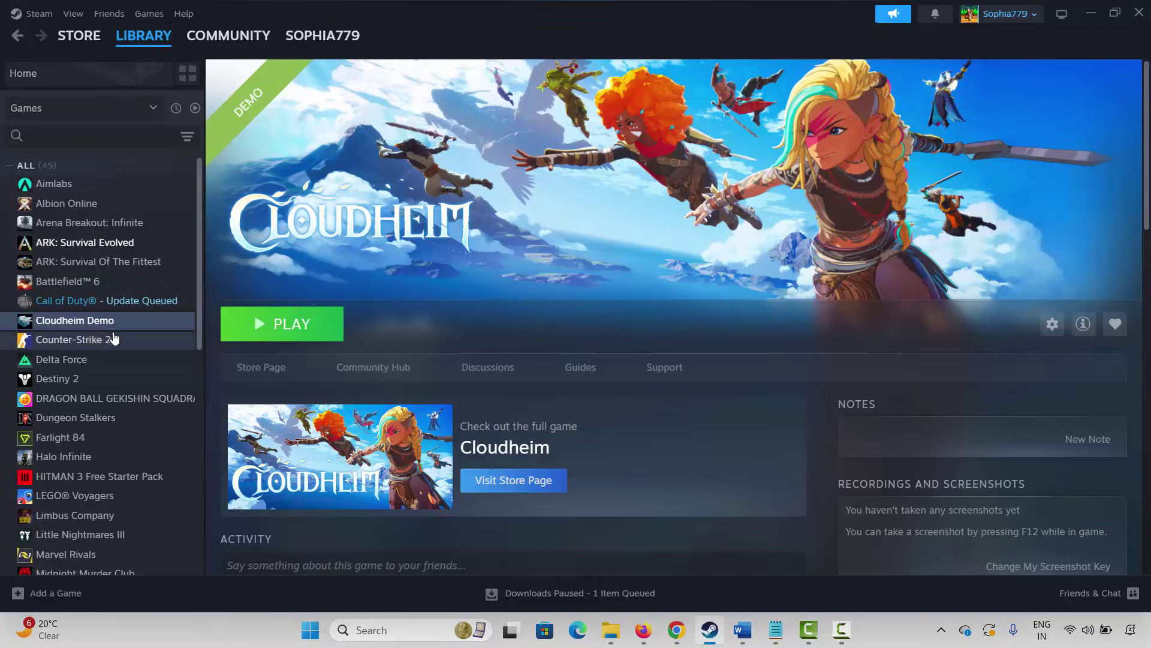
right_click(72, 326)
mouse_move(138, 412)
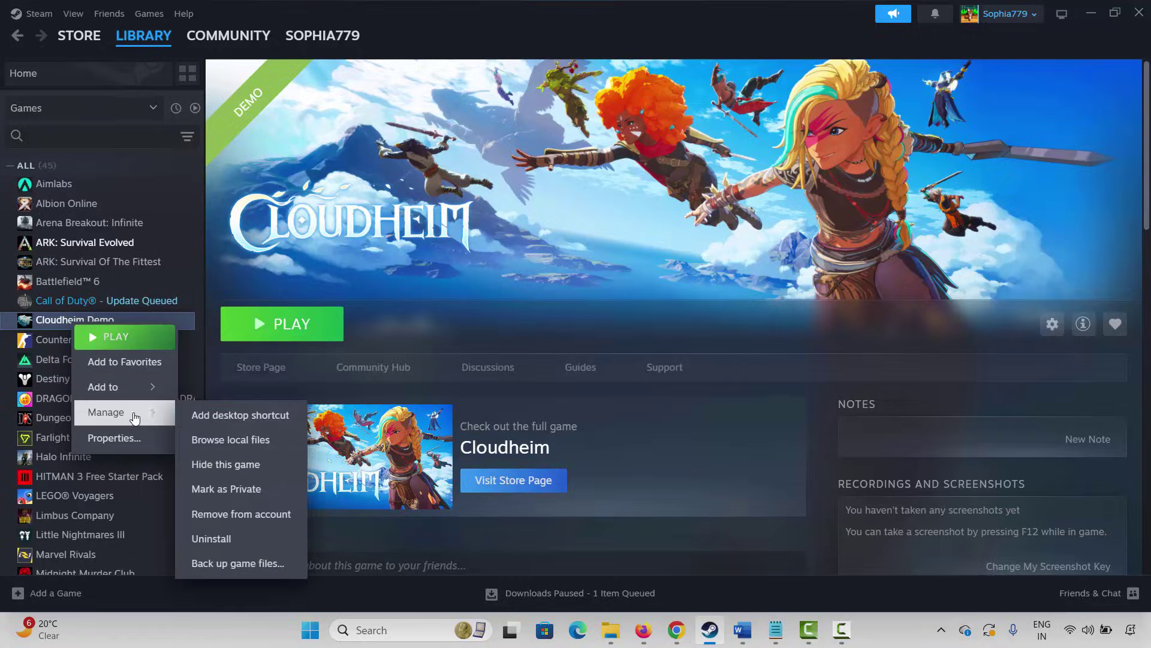
left_click(235, 438)
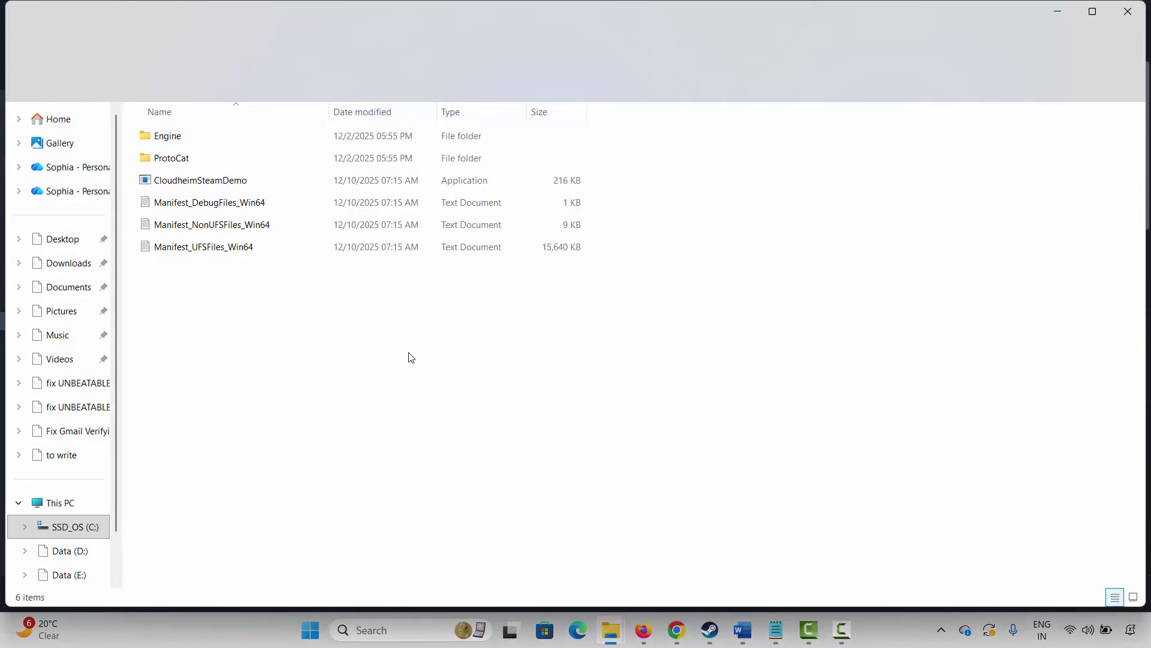
Step: Set CloudheimSteamDemo to always run as administrator in its Compatibility properties and apply
left_click(186, 182)
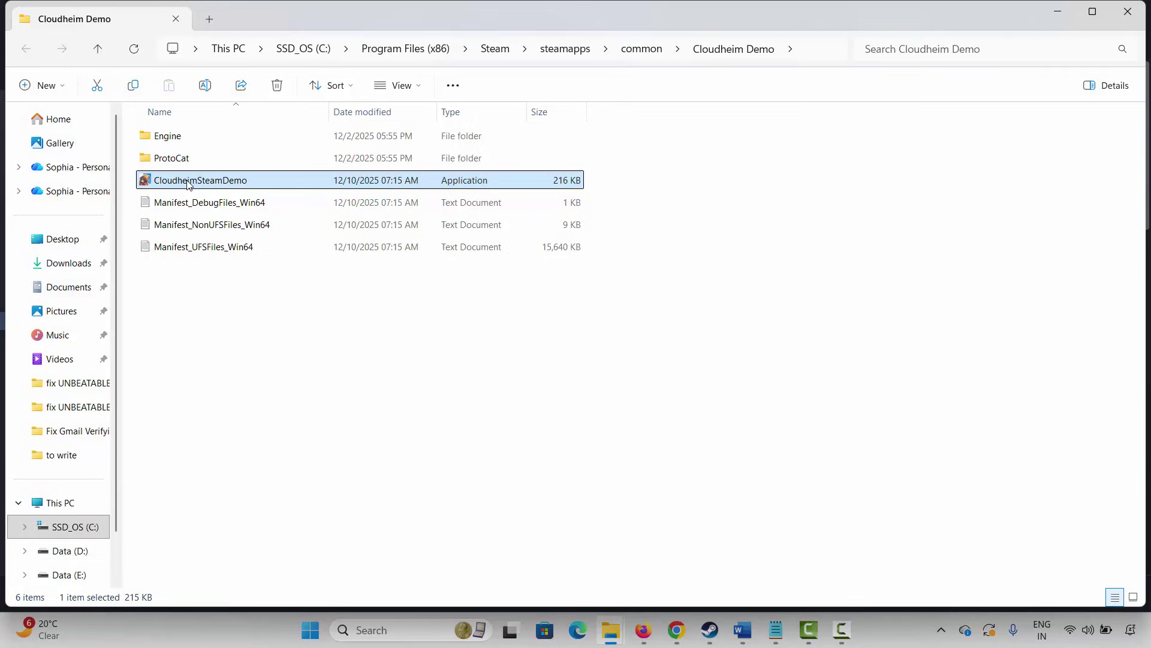
right_click(187, 184)
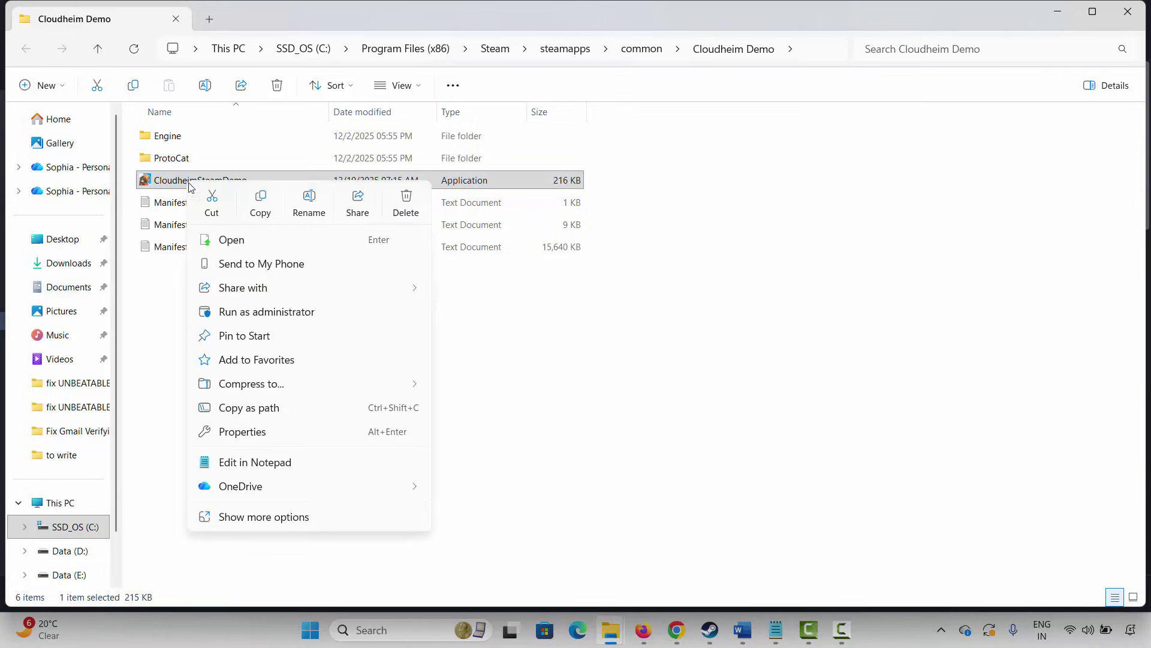
left_click(264, 440)
left_click(312, 234)
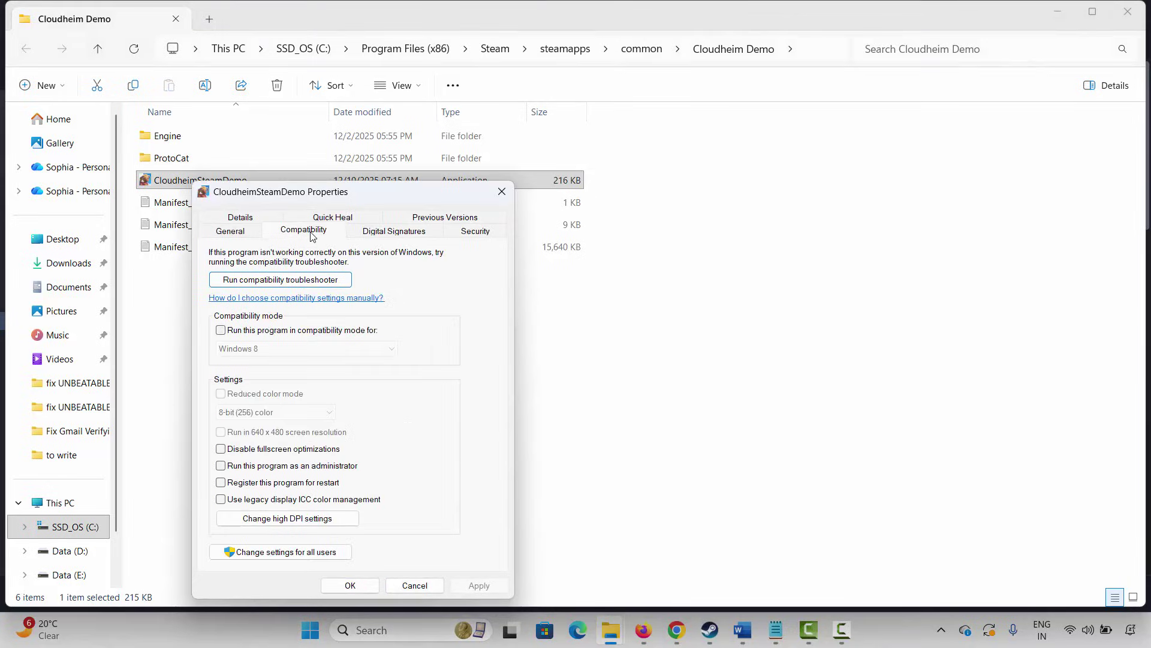
left_click(221, 471)
left_click(478, 583)
Step: Try Windows 8 compatibility mode and disabled fullscreen optimizations, then clear all options and close
left_click(222, 331)
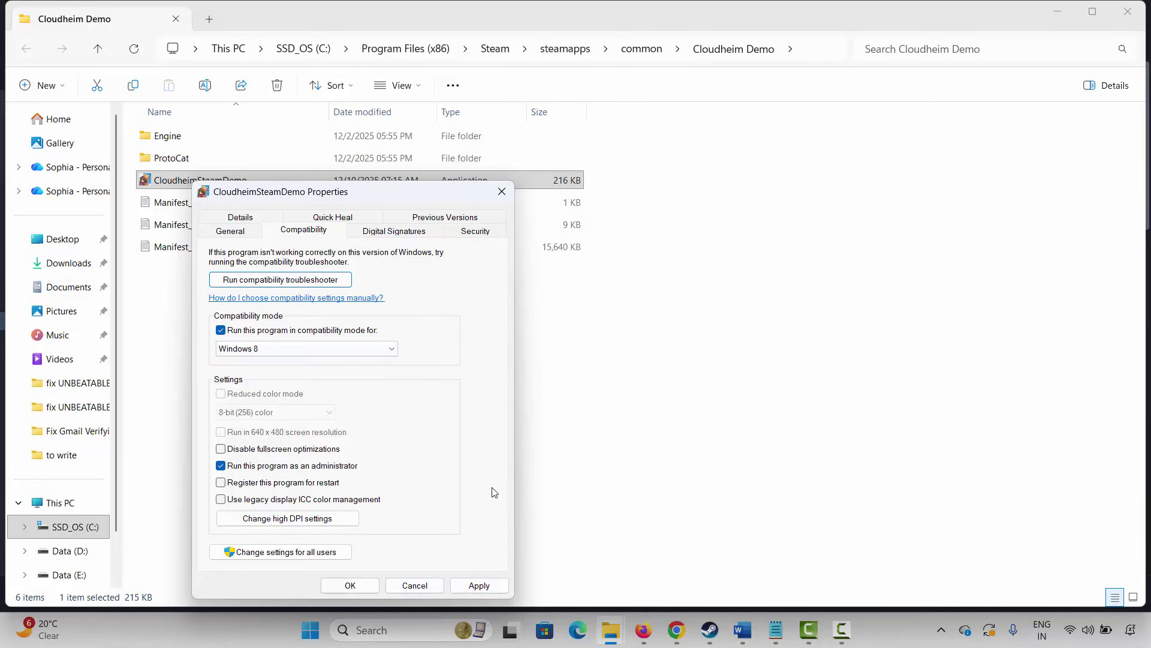
left_click(220, 448)
left_click(221, 330)
left_click(221, 449)
left_click(221, 465)
left_click(500, 198)
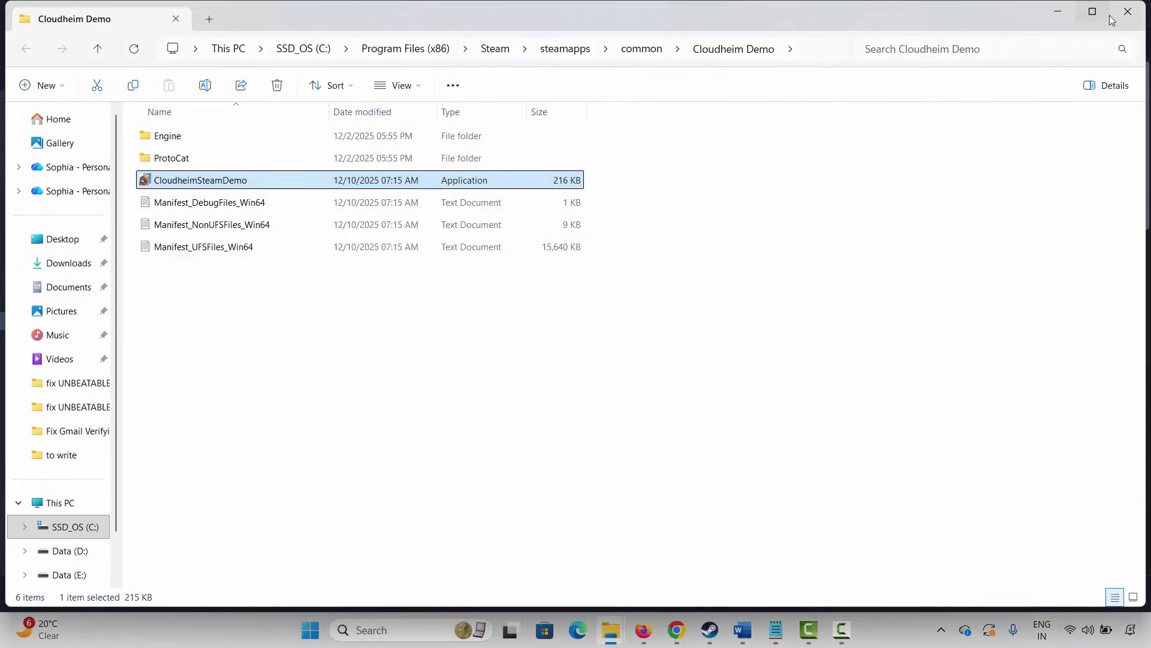
left_click(1128, 11)
Step: Open Windows Security's list of apps allowed through the firewall and unlock it for editing
left_click(720, 641)
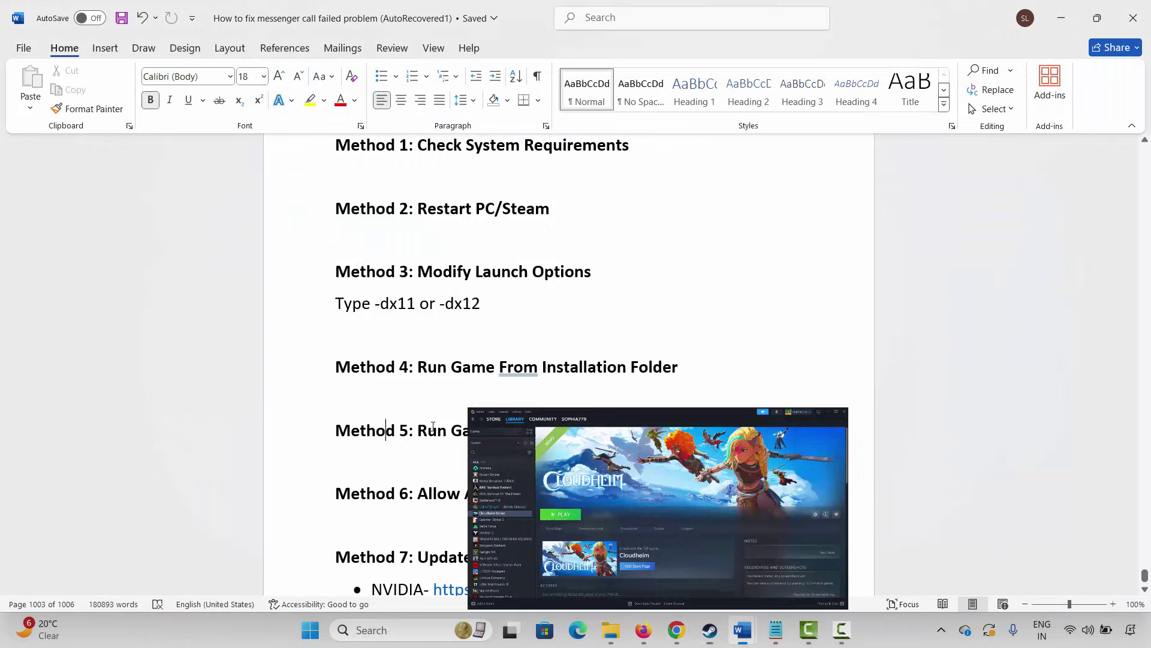
scroll(342, 398, "down", 1)
left_click_drag(333, 418, 388, 449)
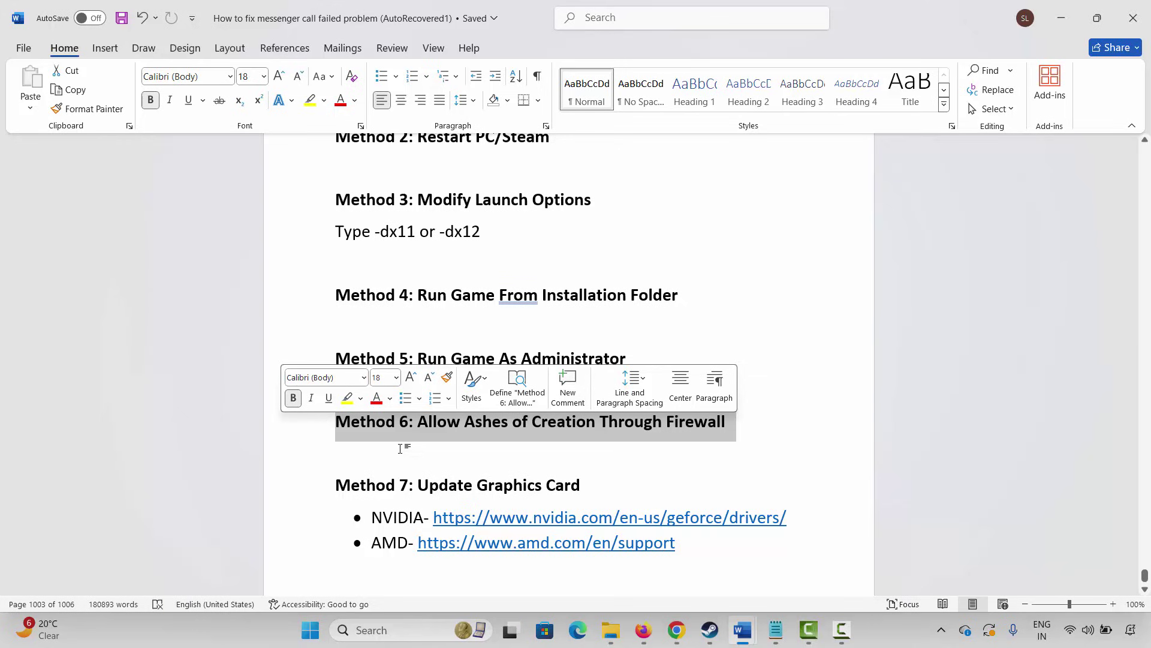
left_click(357, 635)
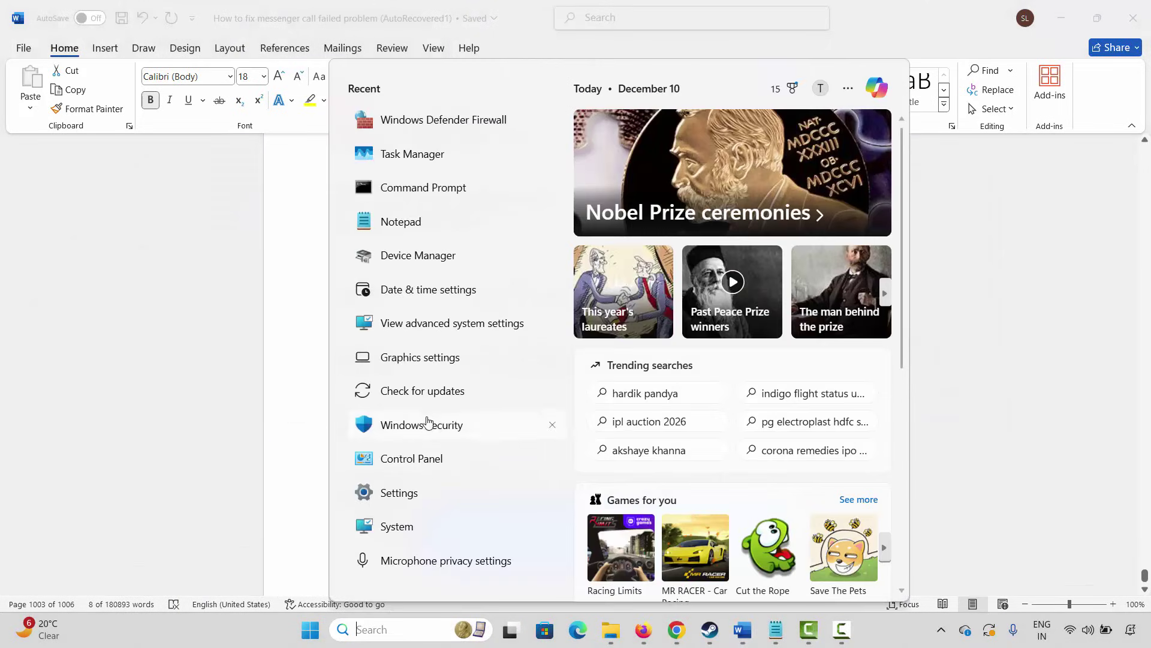
left_click(430, 426)
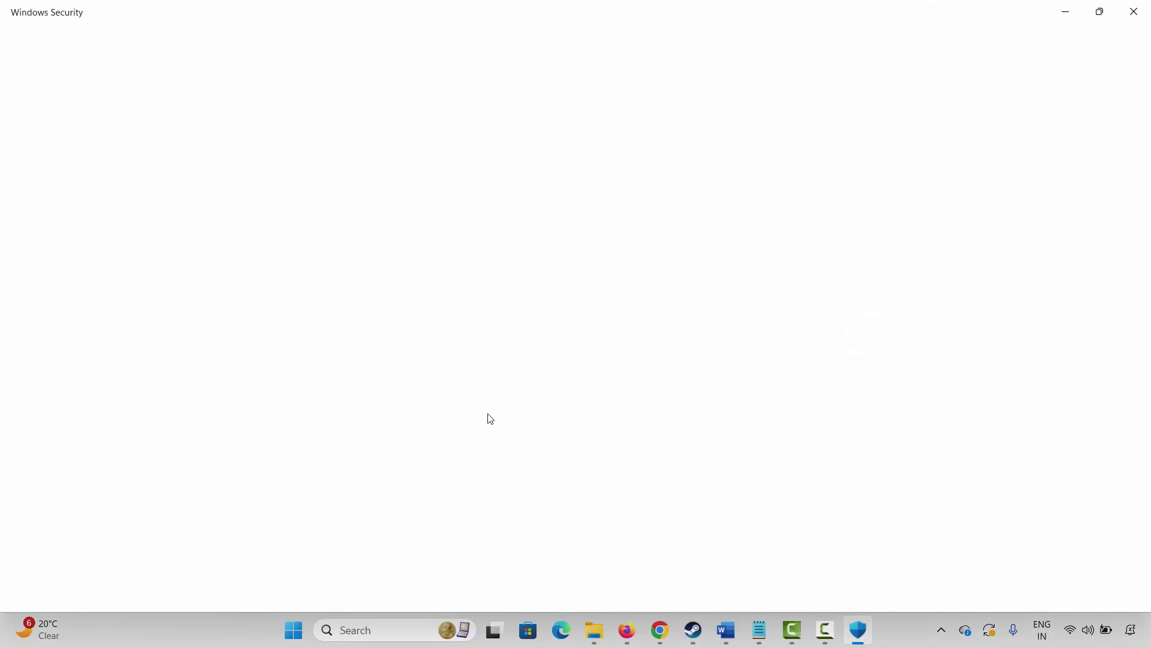
left_click(675, 259)
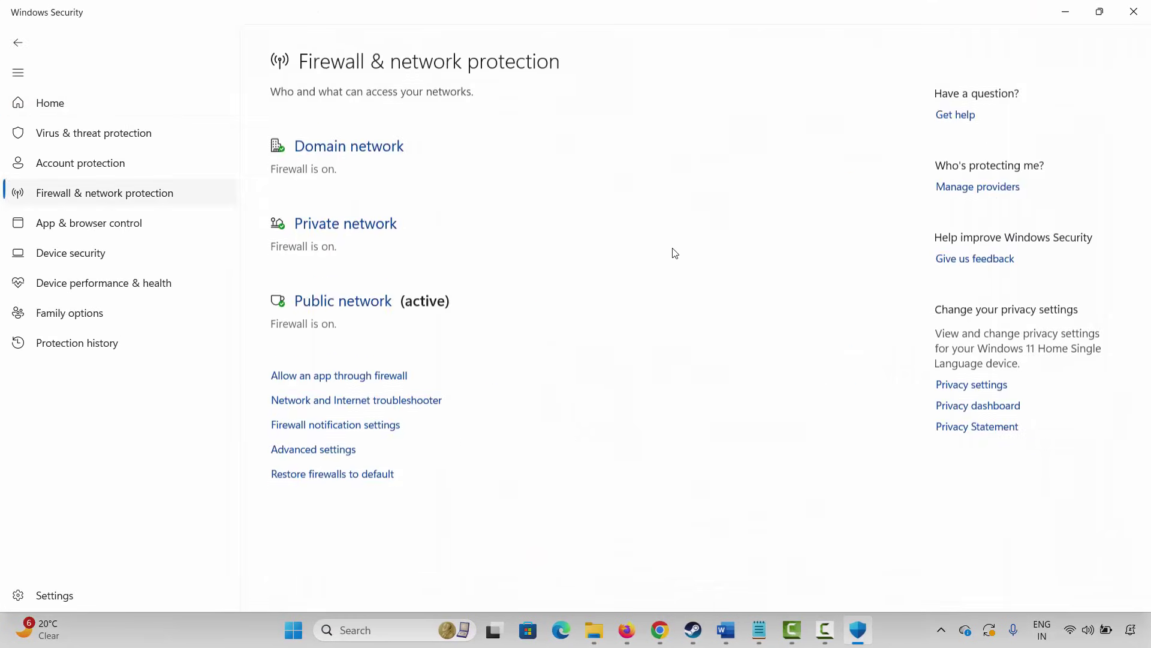
left_click(366, 372)
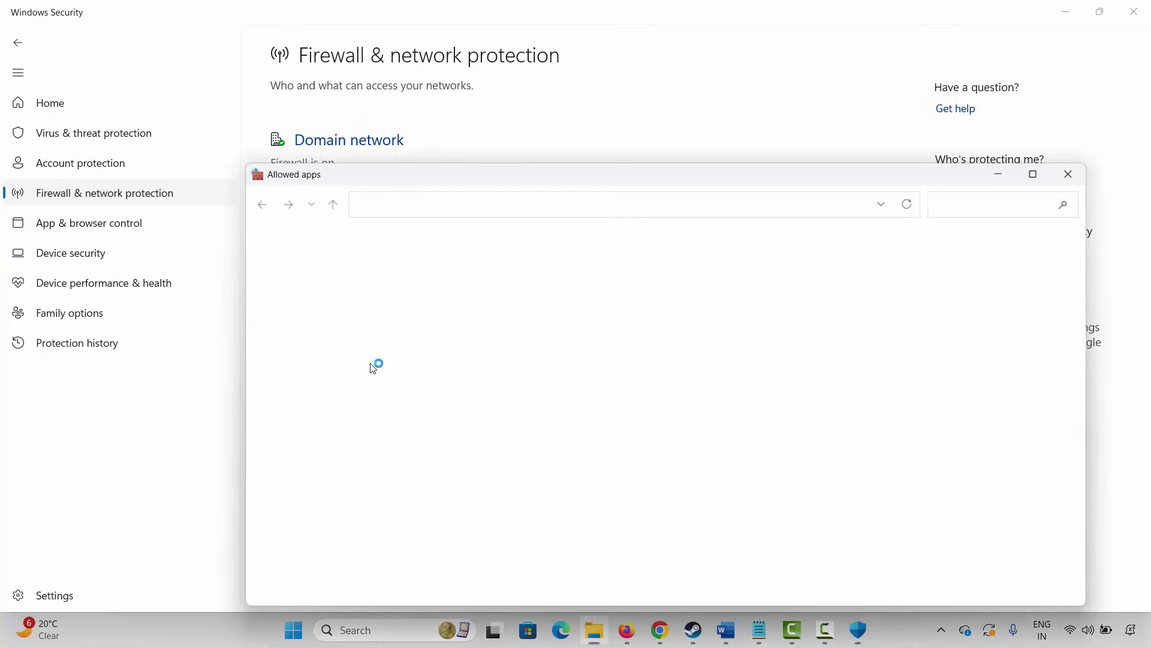
left_click(828, 289)
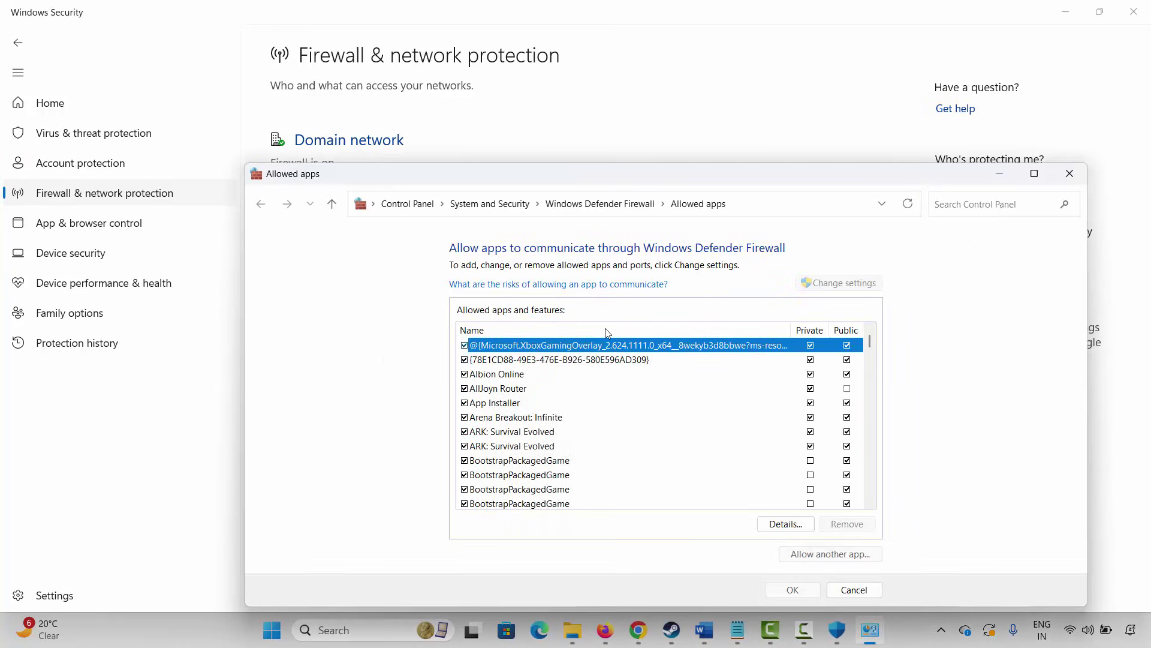
Step: Confirm Cloudheim Demo is allowed on Private and Public networks, cancel adding an app, and close
scroll(547, 418, "down", 1)
scroll(547, 418, "down", 2)
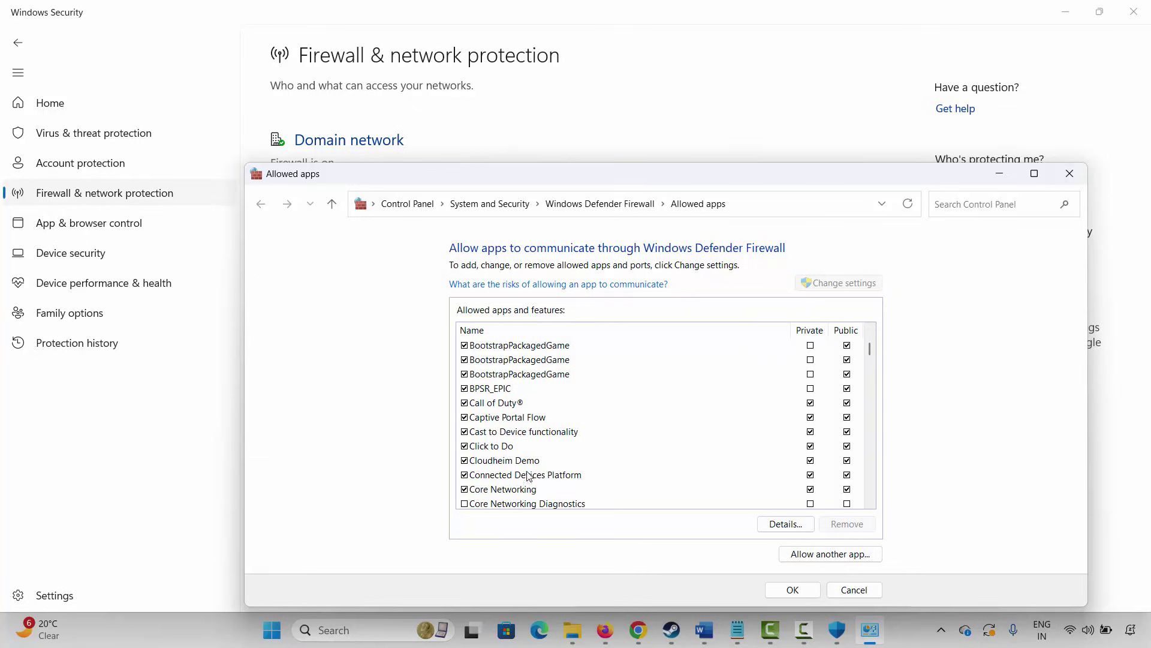
left_click(641, 459)
left_click(830, 556)
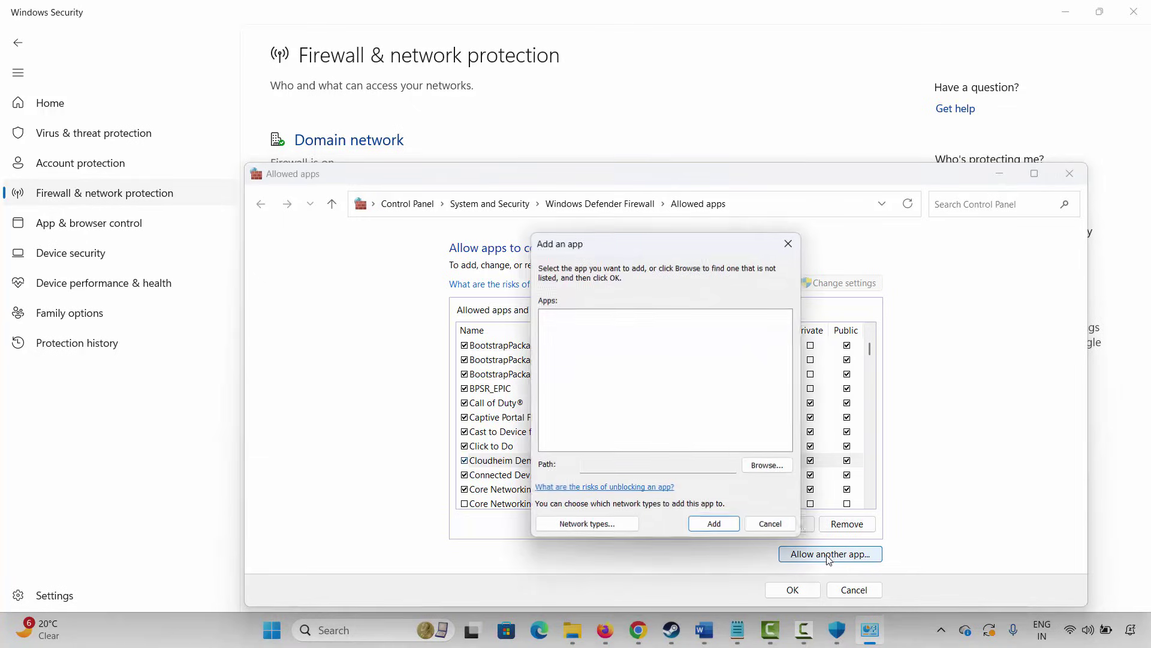
left_click(762, 466)
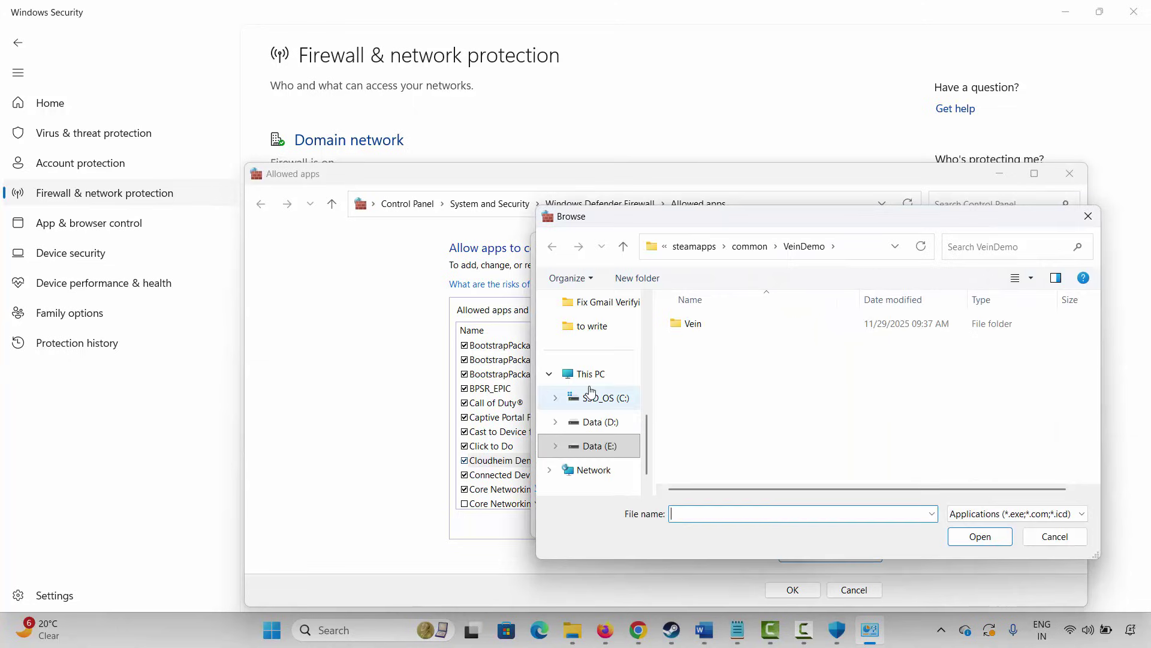
left_click(749, 247)
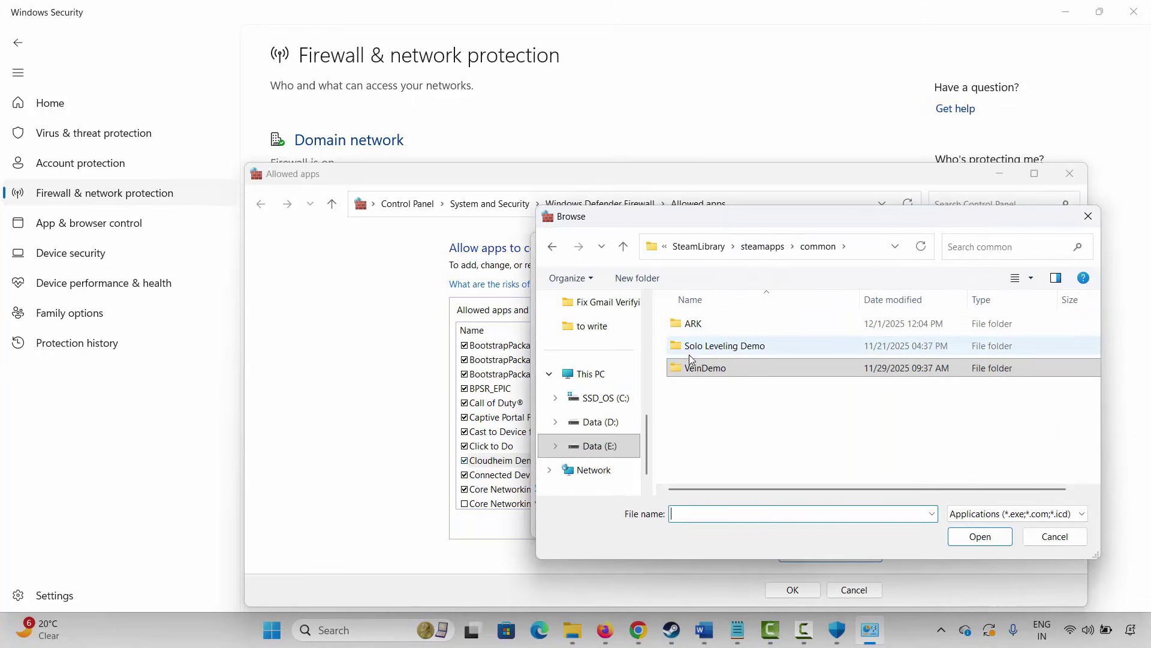
left_click(1055, 536)
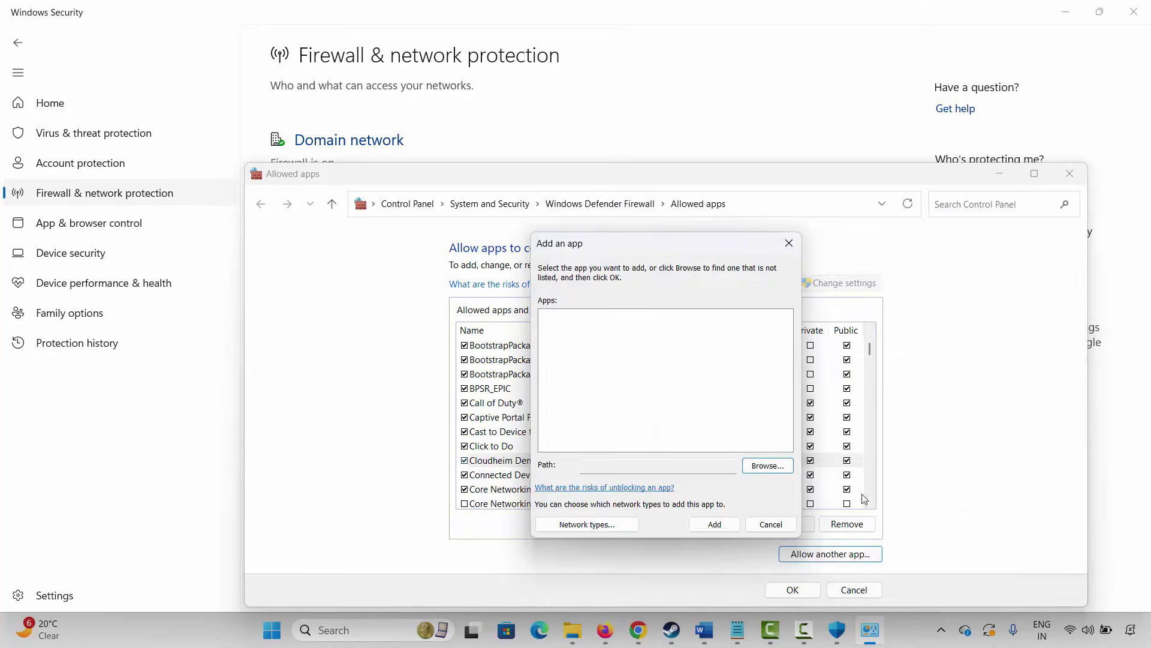
left_click(770, 523)
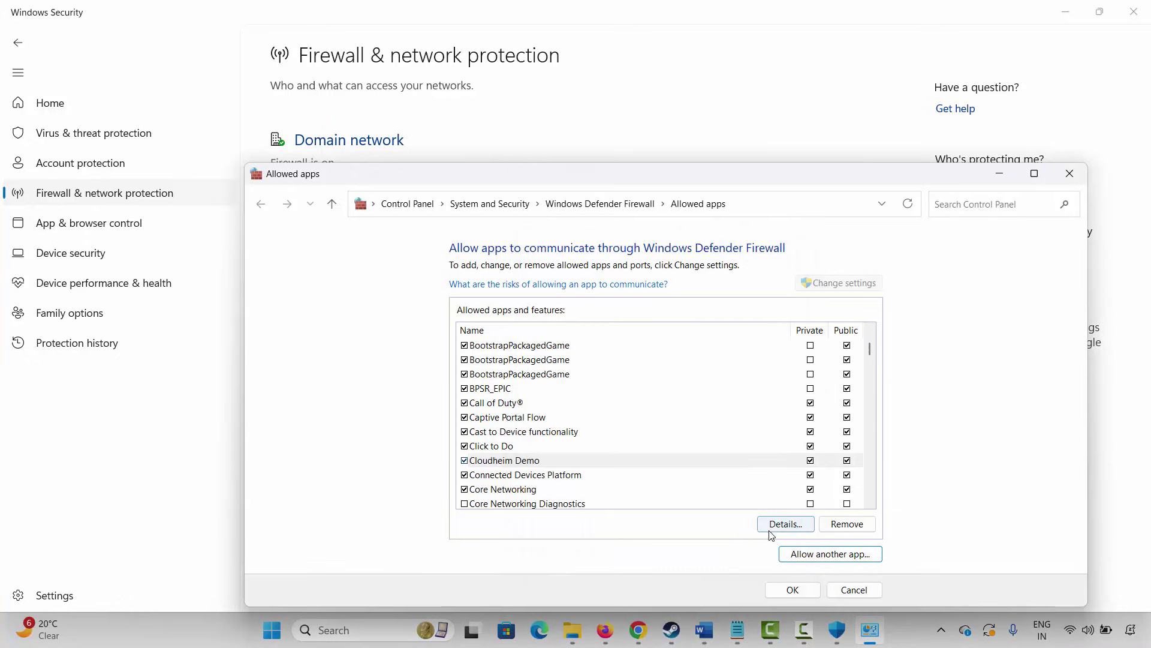
left_click(502, 463)
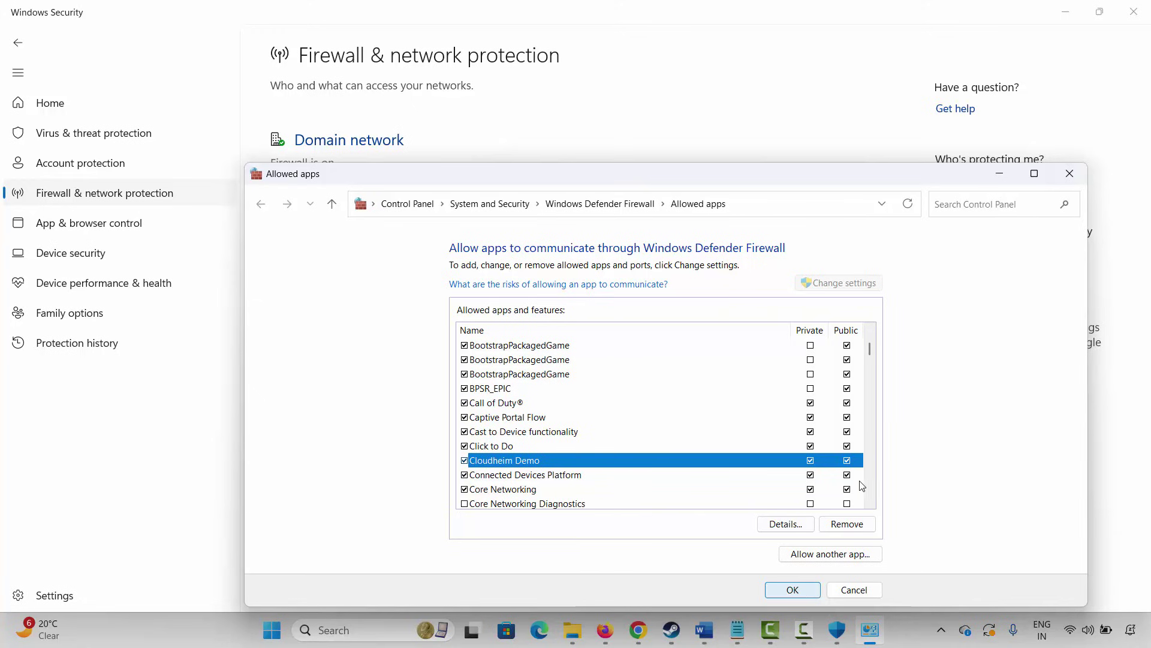
left_click(1071, 175)
left_click(1109, 27)
Step: Review Method 7's NVIDIA driver line in the notes and open Device Manager
scroll(483, 344, "down", 2)
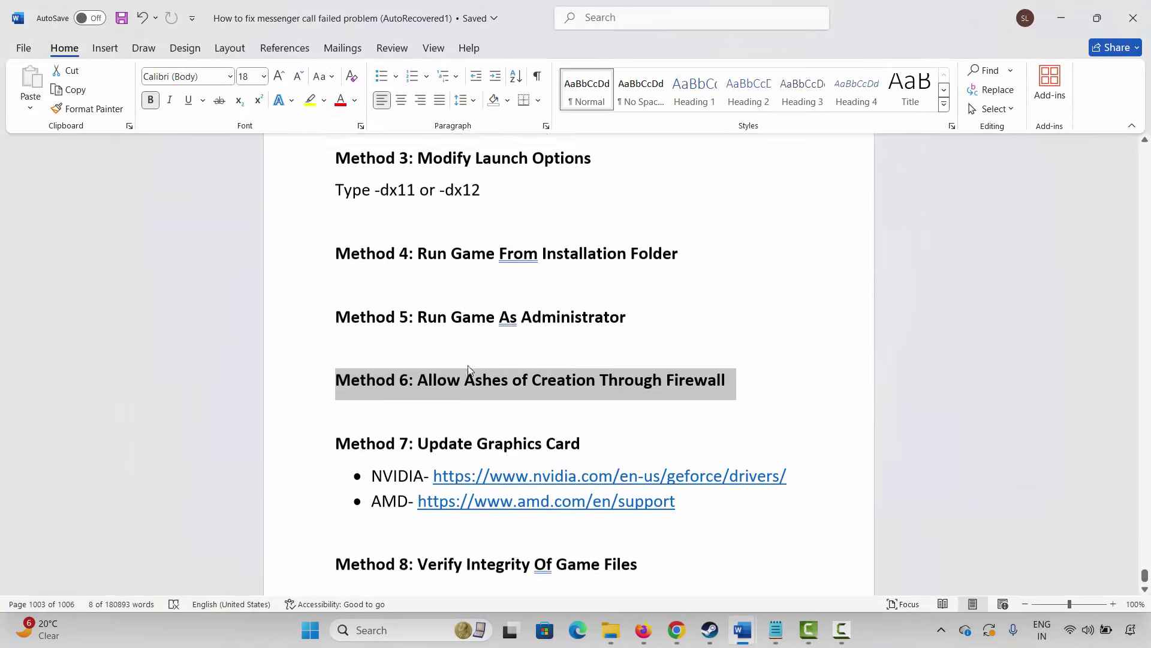
left_click(308, 420)
left_click(354, 446)
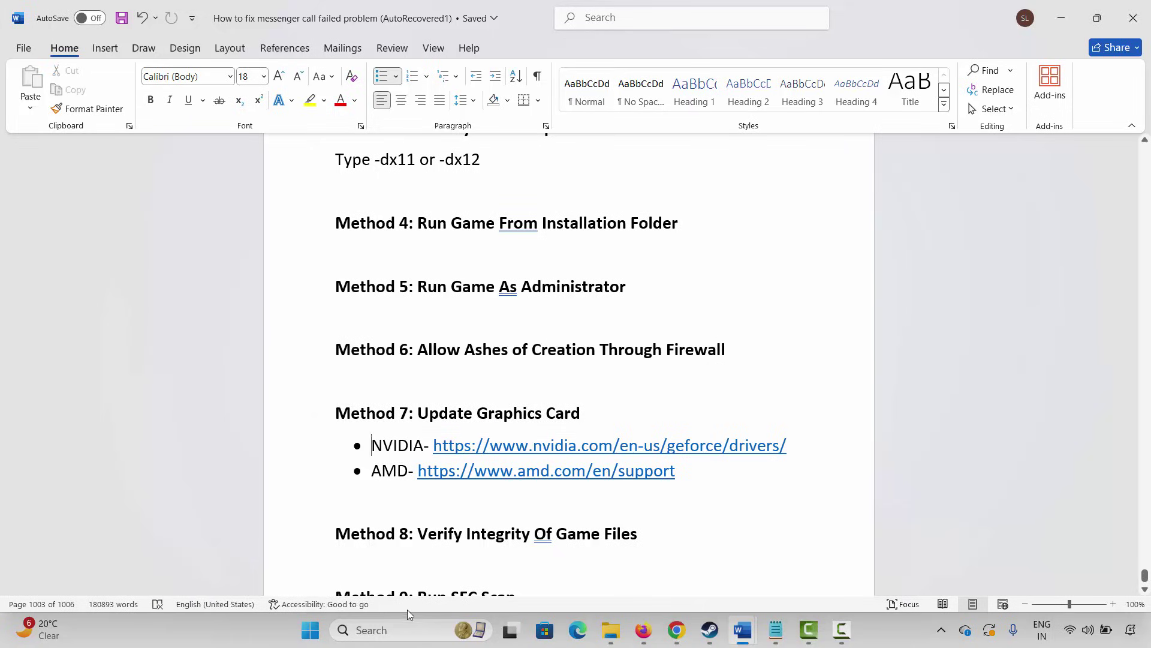
left_click(373, 629)
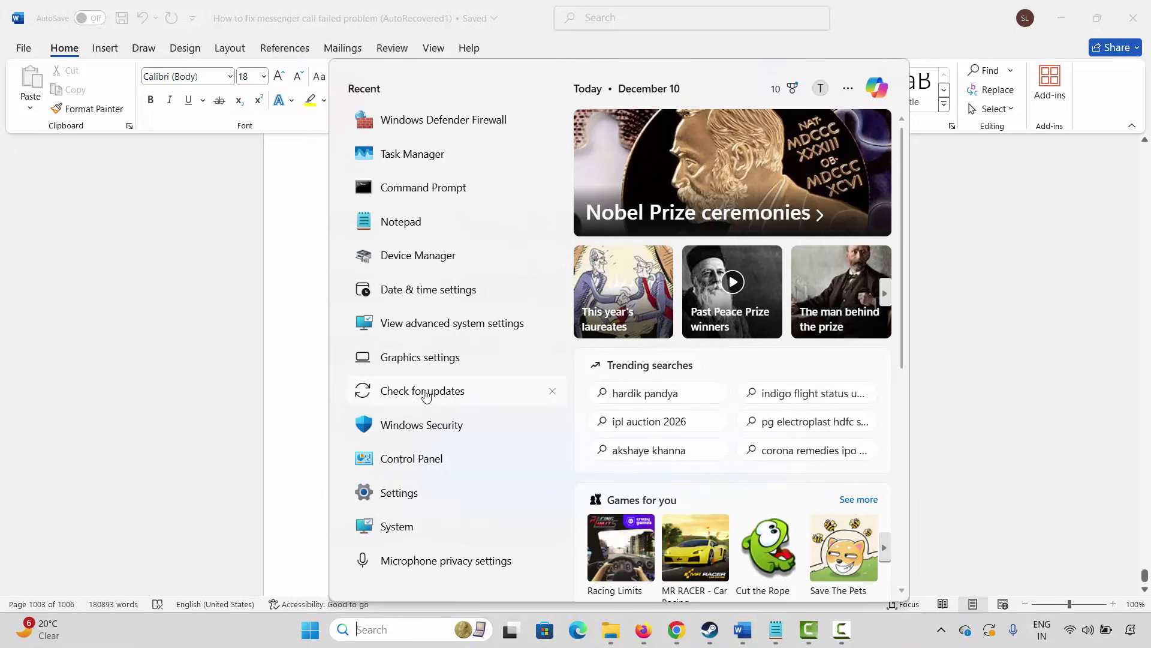
key("Escape")
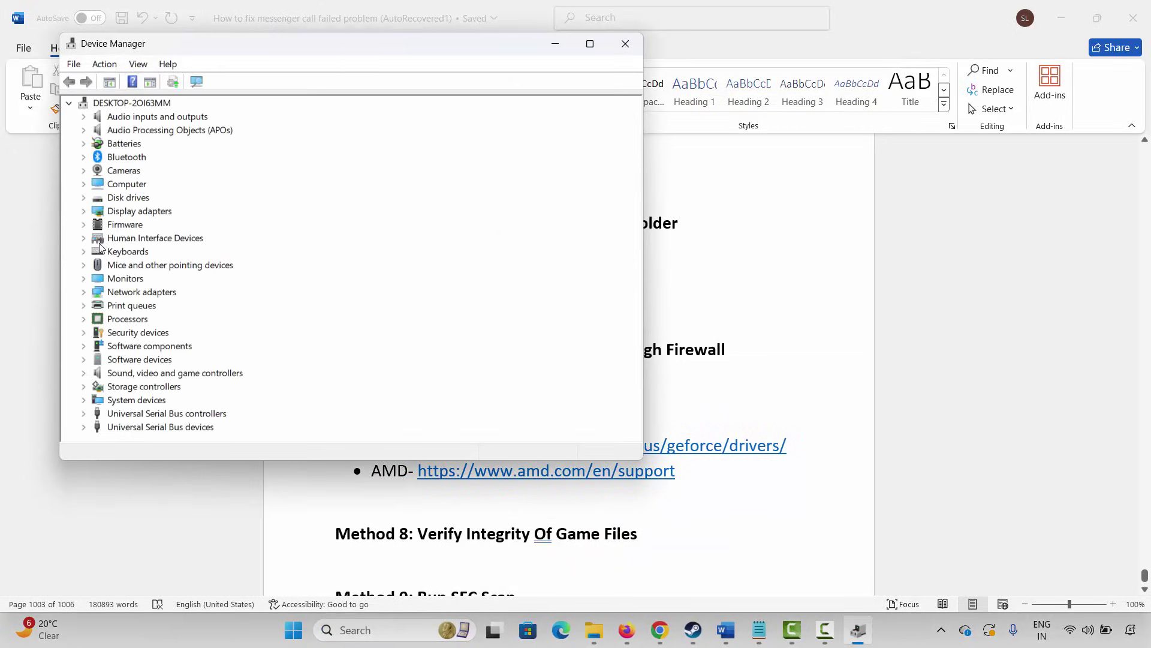
Step: Search automatically for a newer Intel(R) UHD Graphics driver, then close Device Manager
left_click(83, 211)
left_click(139, 224)
right_click(139, 225)
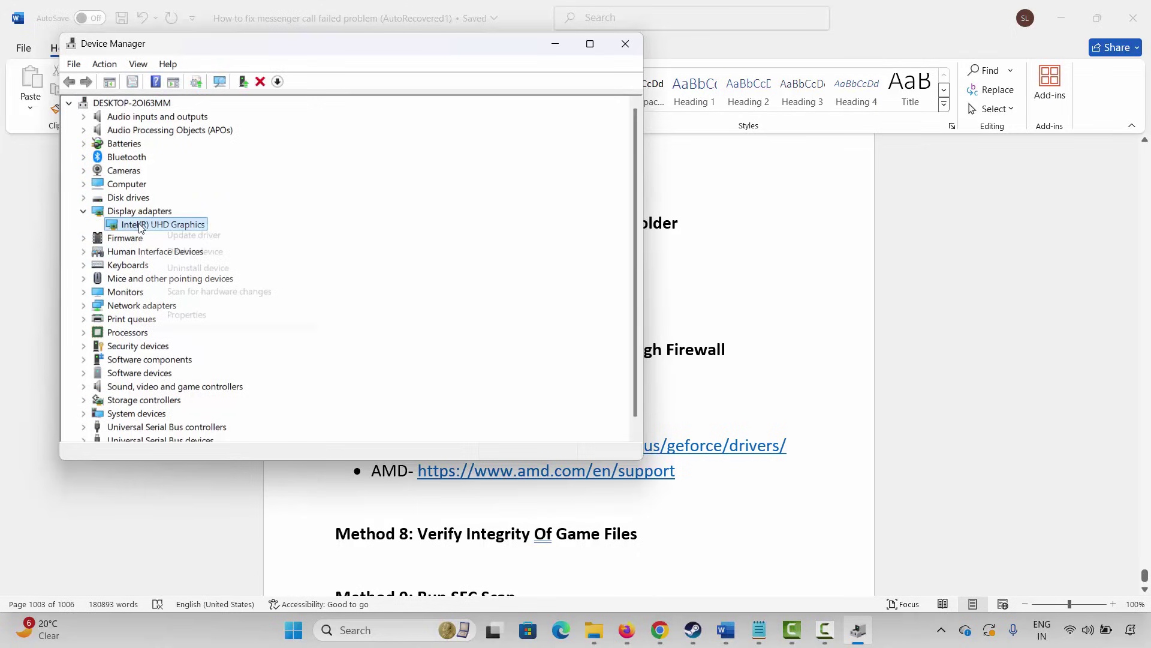
left_click(207, 235)
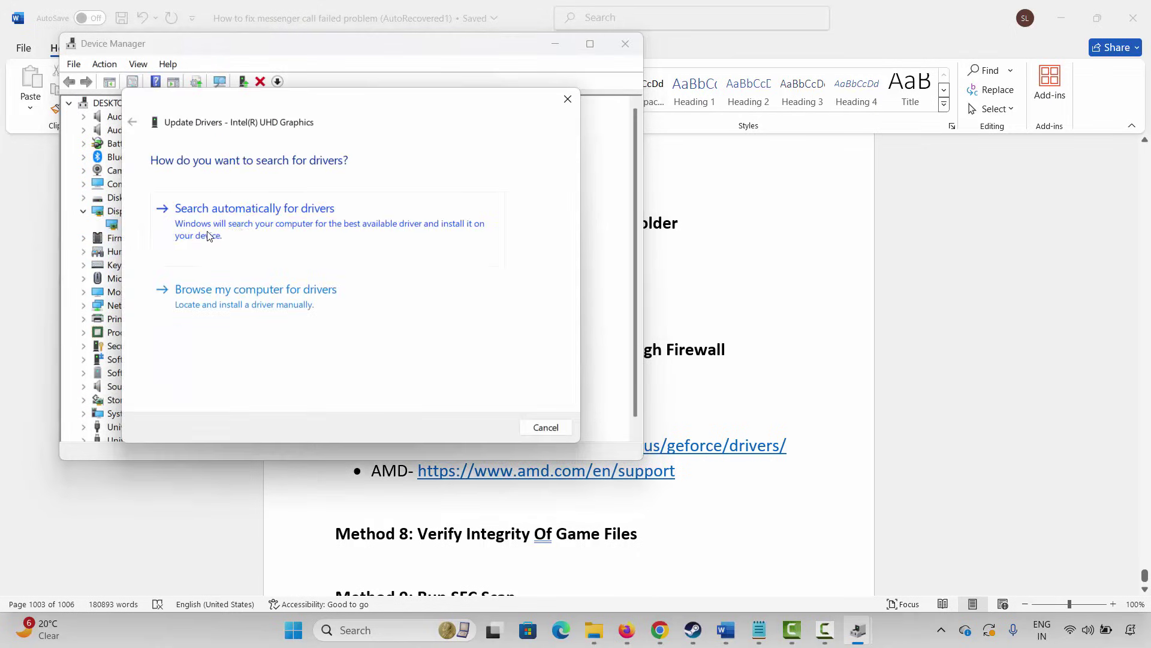
left_click(327, 224)
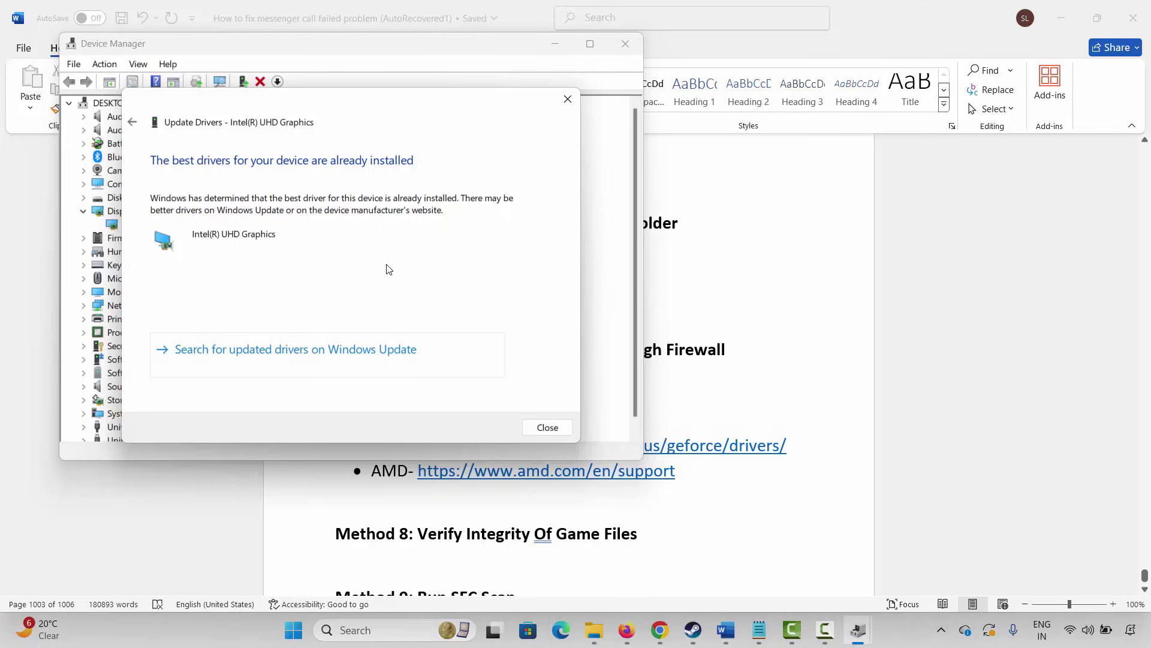
left_click(568, 99)
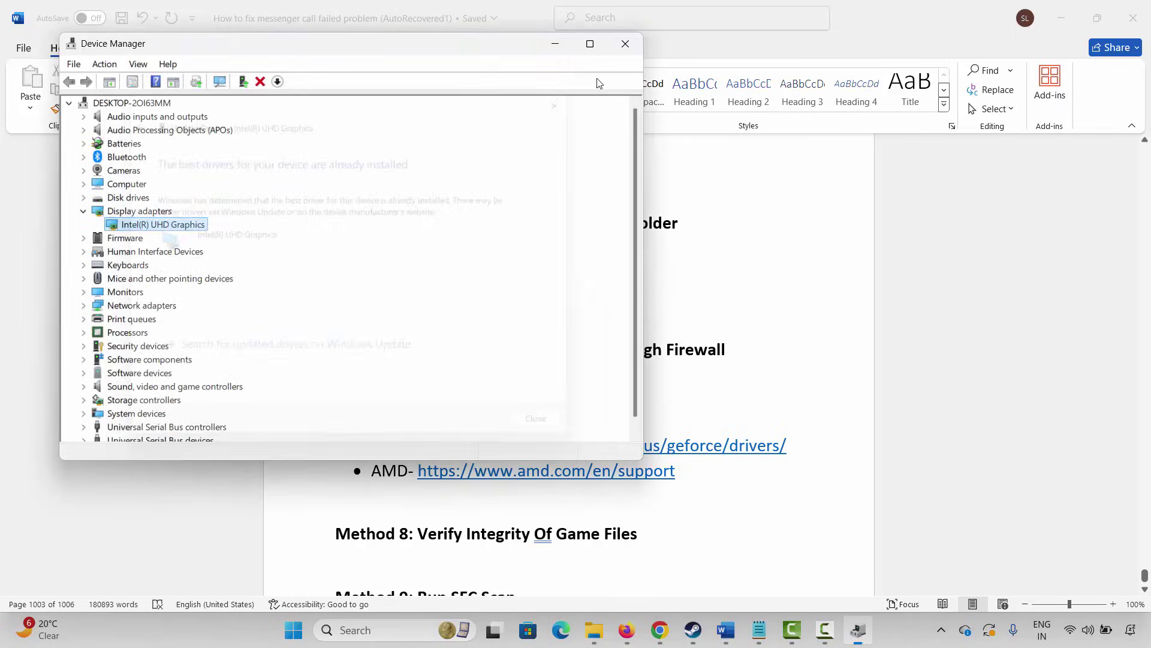
left_click(625, 44)
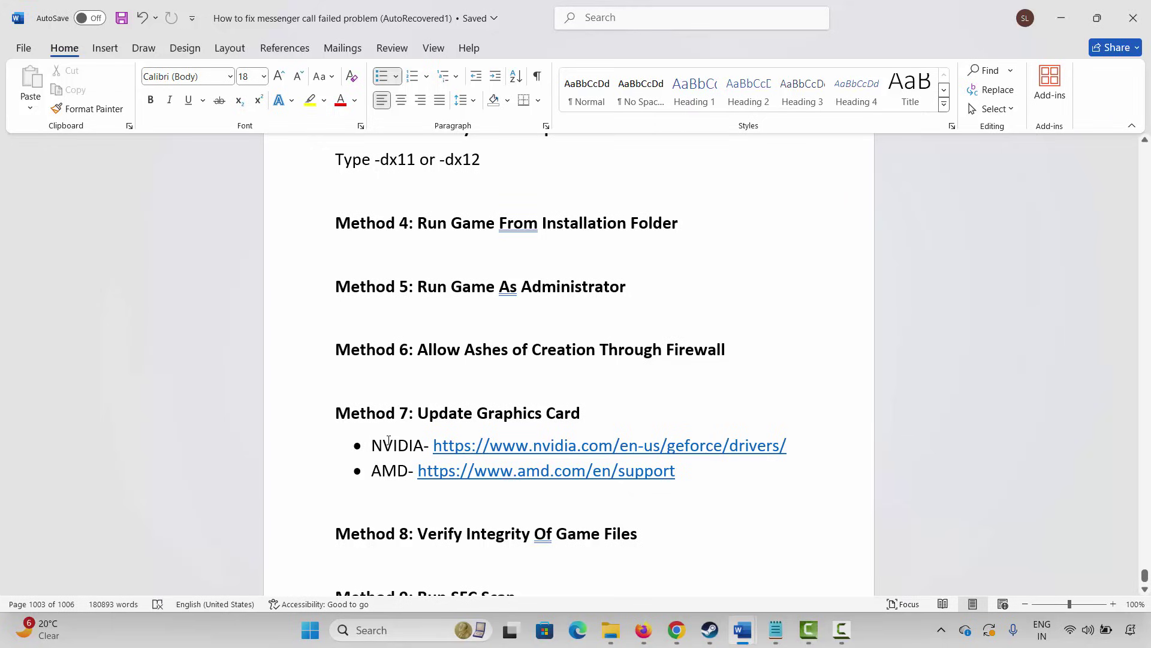
Step: Review the NVIDIA and AMD driver lines and the Method 8 heading in the notes
left_click_drag(389, 443, 379, 470)
left_click(393, 474)
left_click_drag(604, 478, 677, 476)
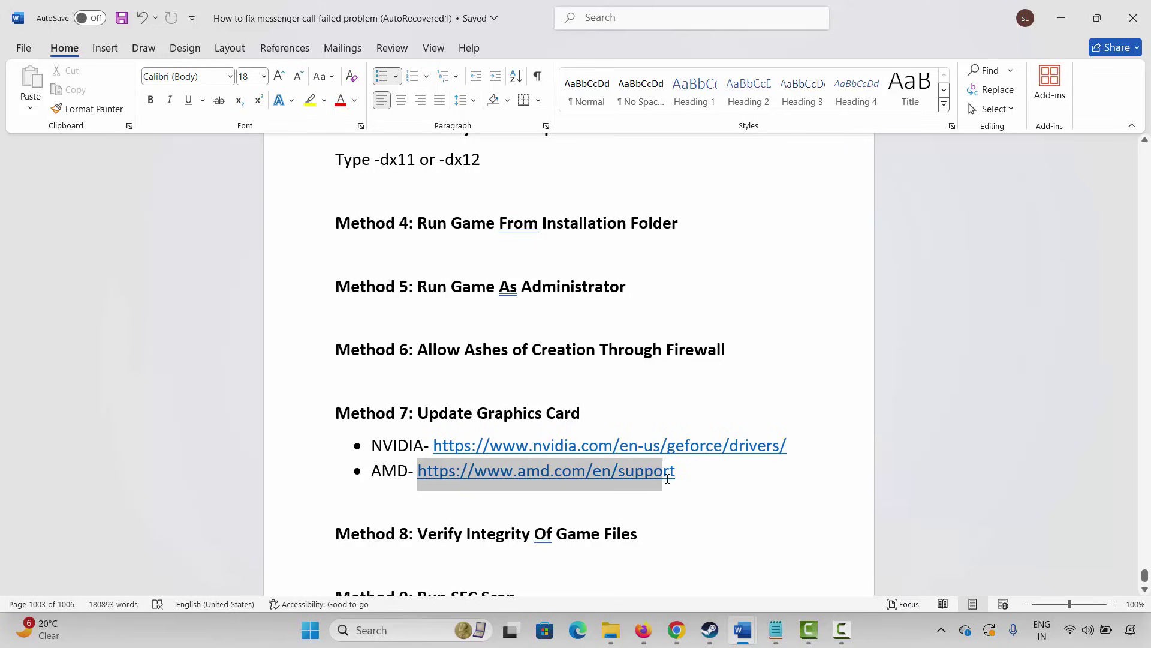
left_click(402, 423)
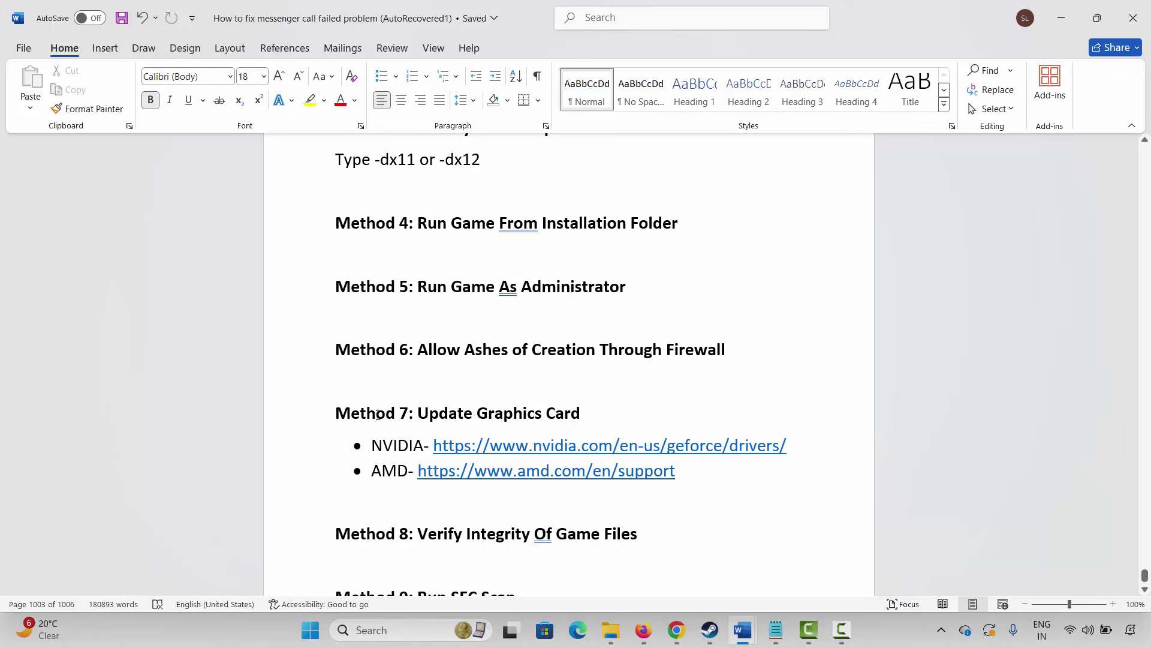
scroll(377, 416, "down", 2)
left_click(302, 471)
left_click(414, 495)
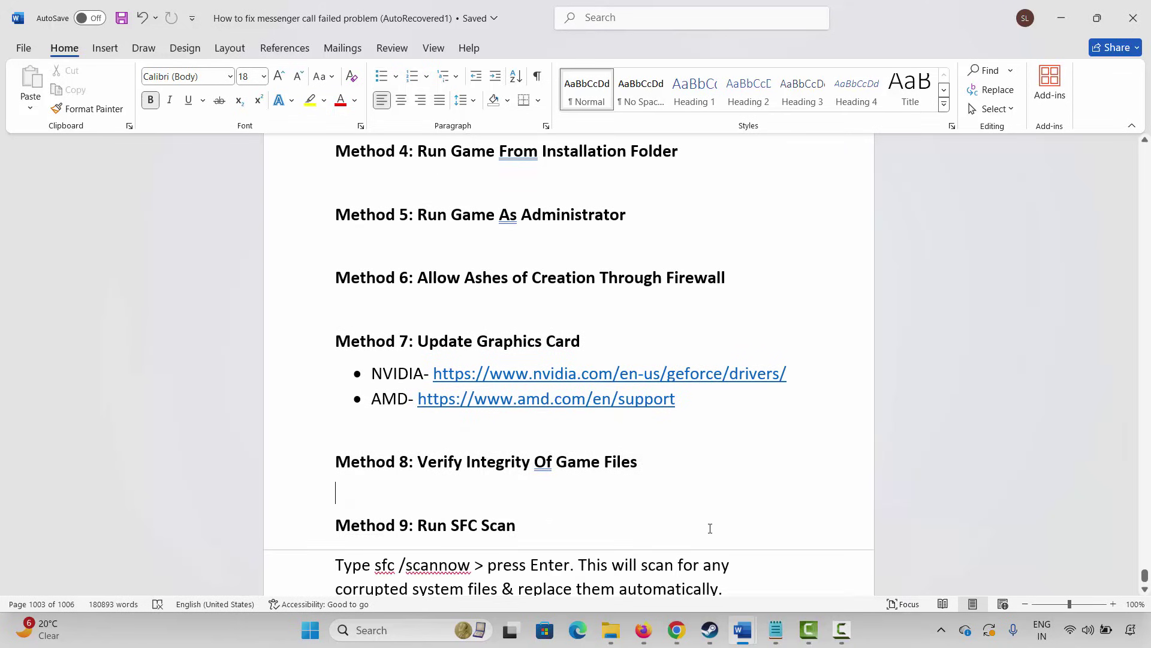
Step: Open Cloudheim Demo's Installed Files properties in Steam, then close them
left_click(717, 629)
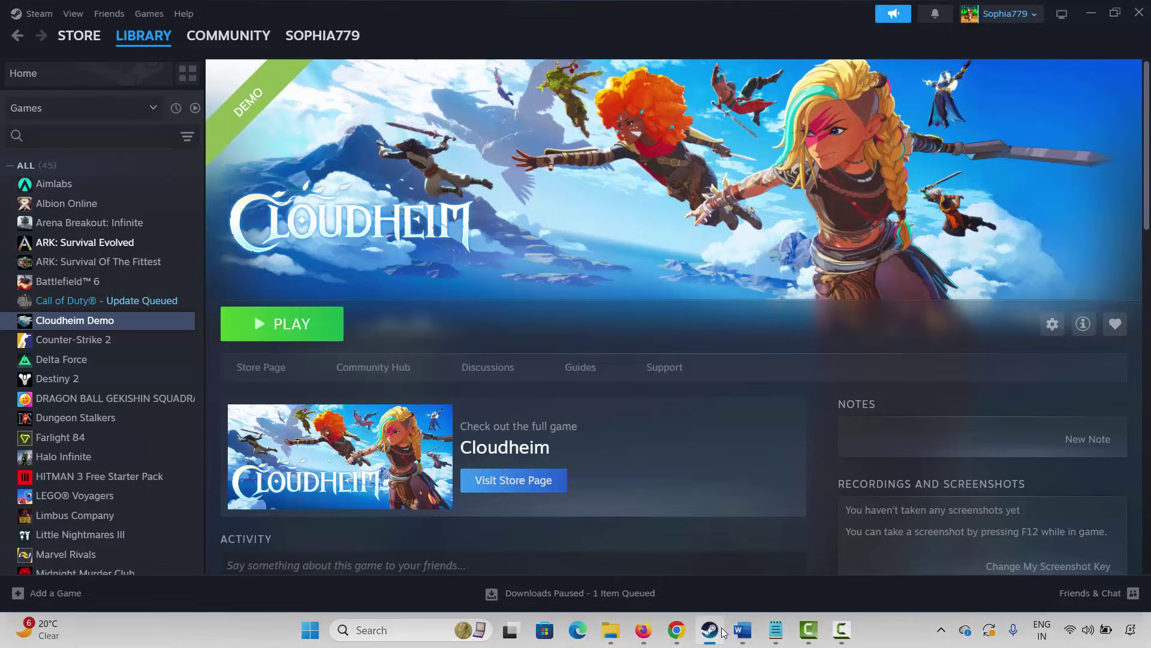
right_click(53, 322)
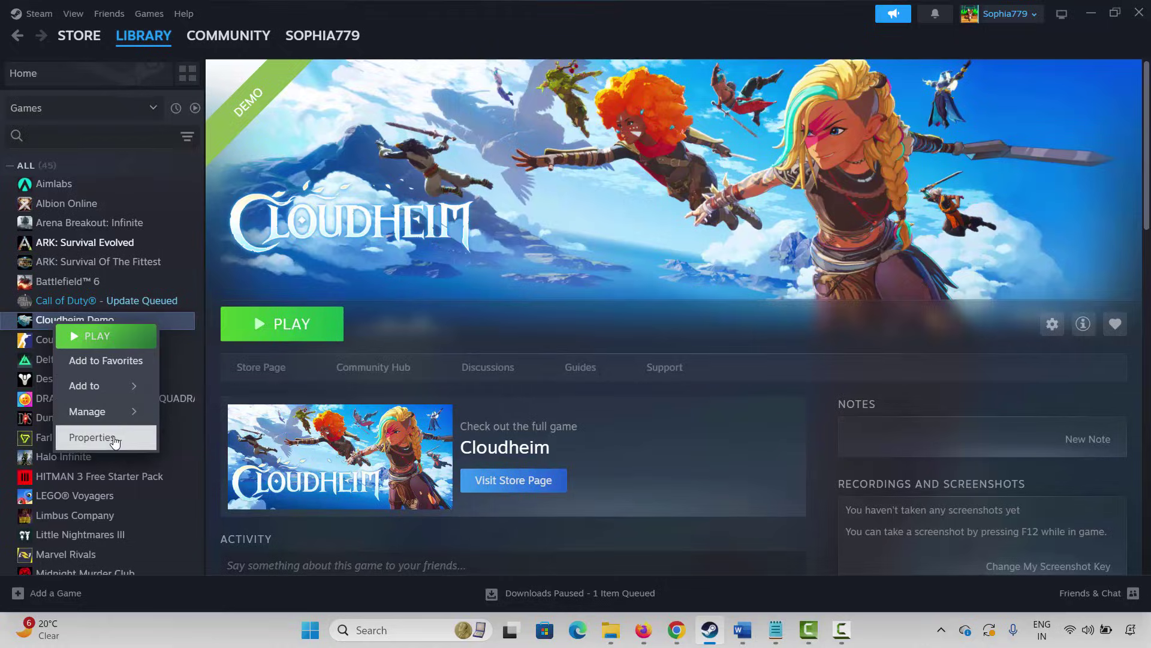
left_click(93, 437)
left_click(352, 210)
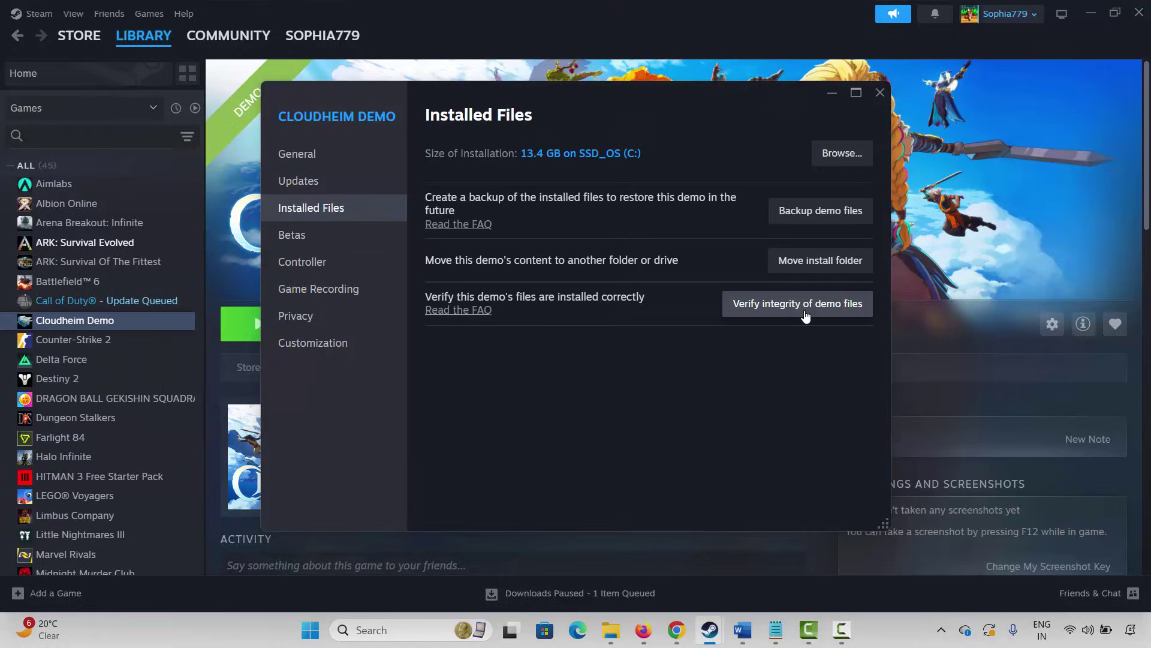
left_click(880, 94)
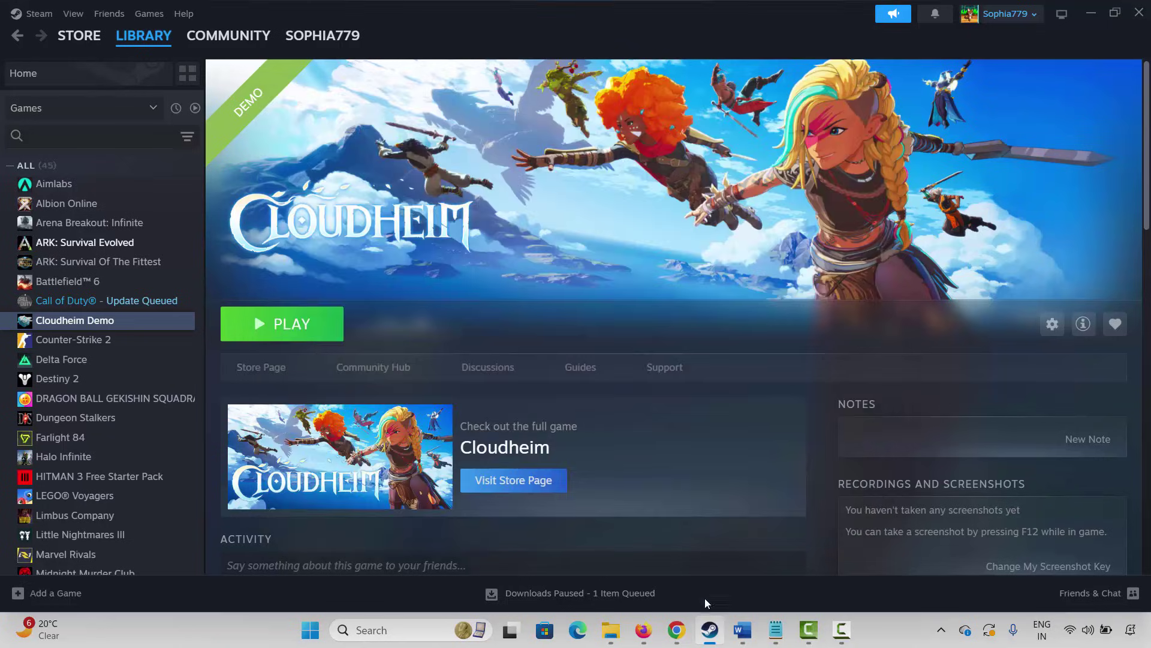
Step: Copy the 'sfc /scannow' command from Method 9 in the notes
left_click(743, 629)
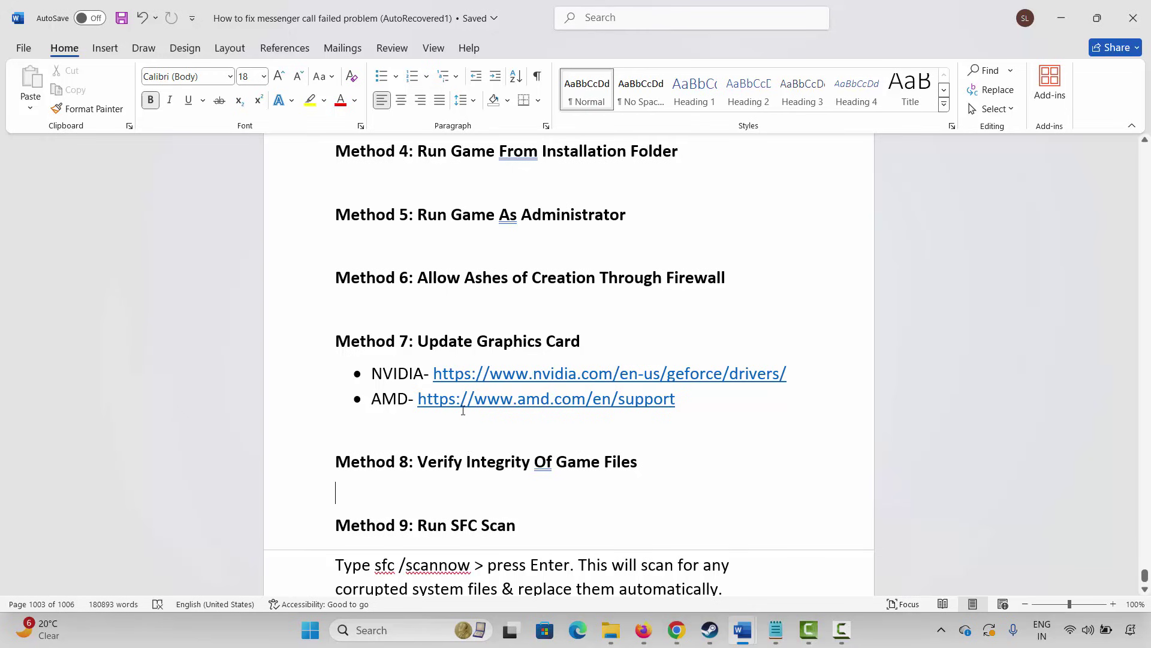
scroll(361, 385, "down", 2)
left_click(297, 468)
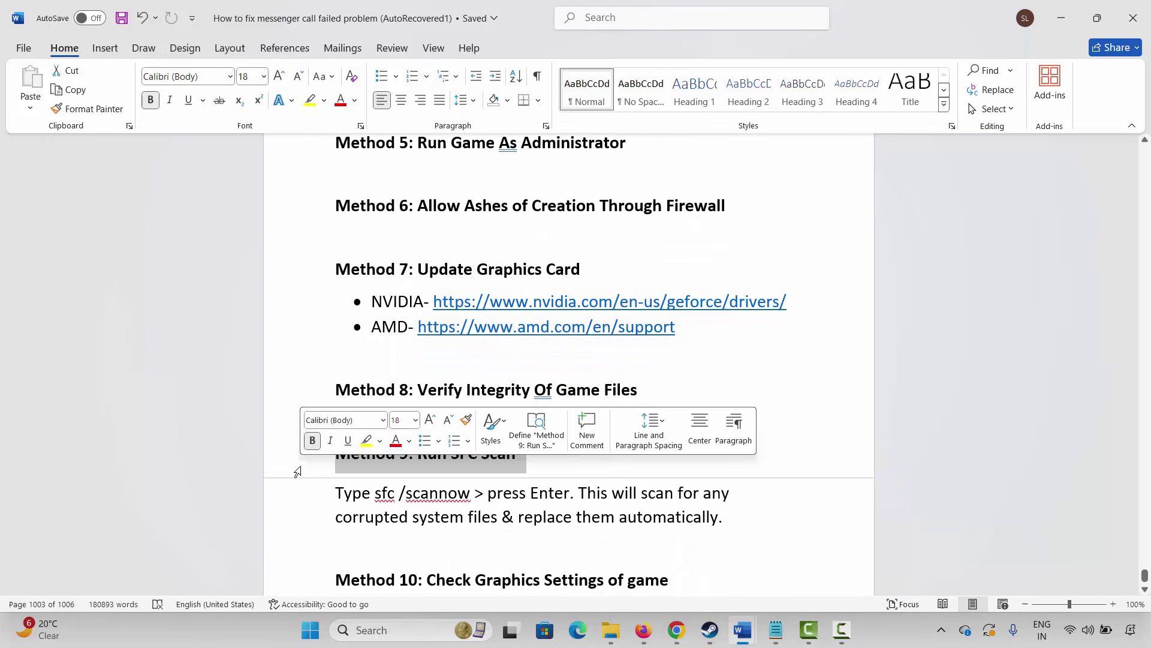
left_click(396, 499)
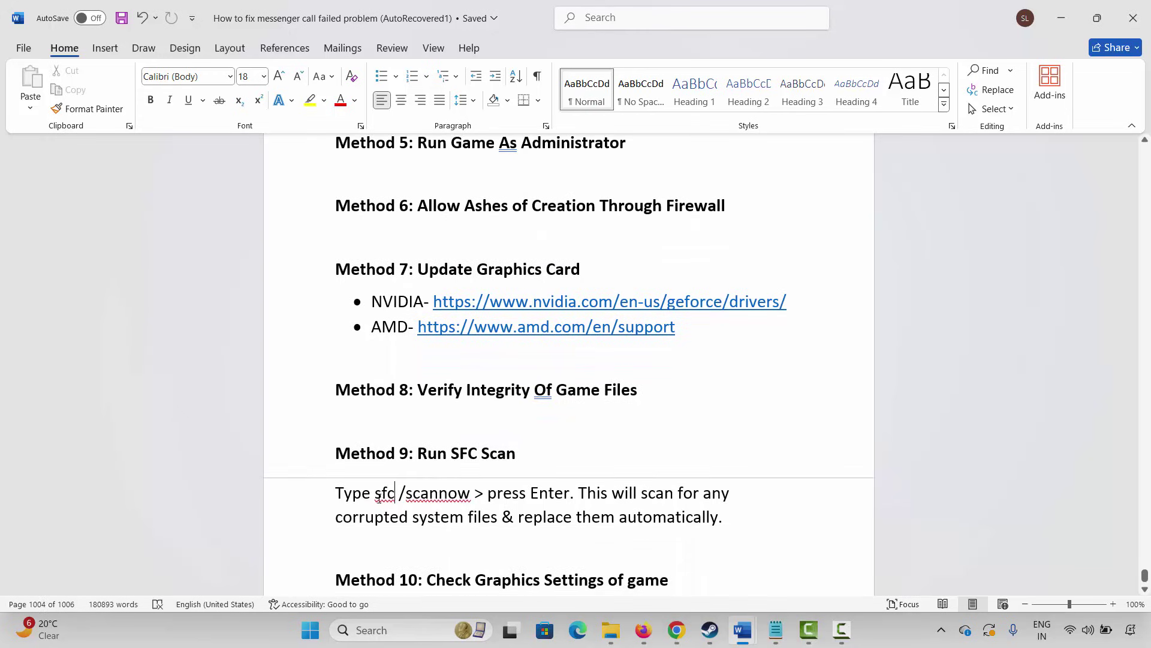
left_click_drag(378, 493, 443, 501)
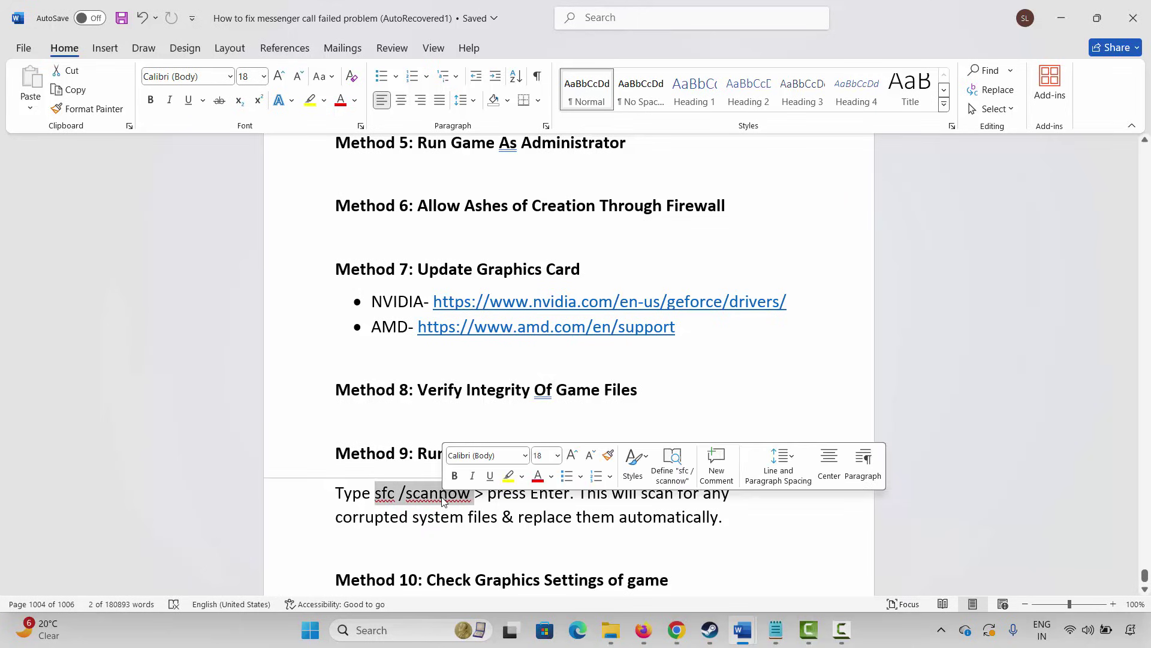
key("ctrl+c")
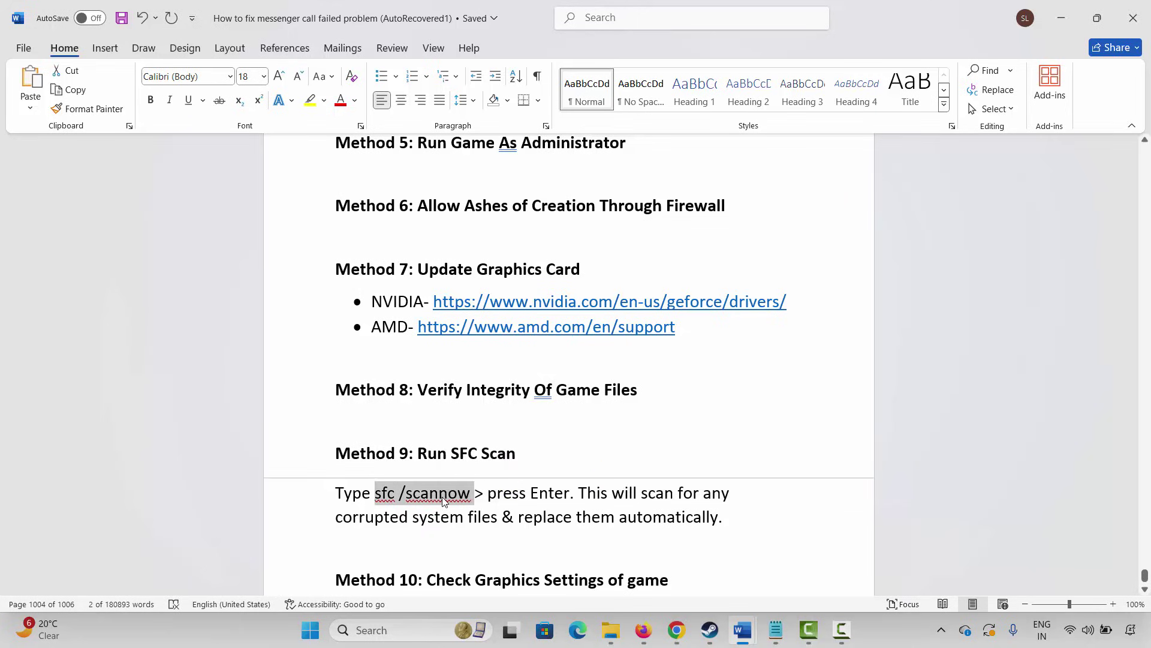
Step: Run sfc /scannow in Command Prompt, which reports administrator rights are required, then close it
left_click(383, 631)
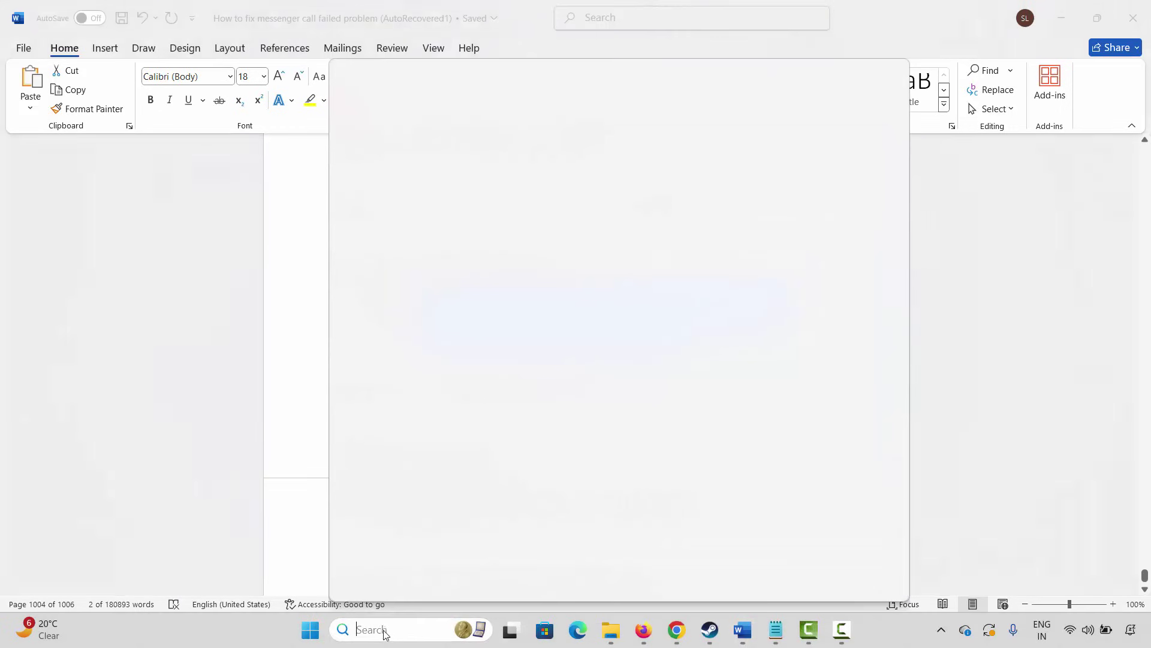
key("Escape")
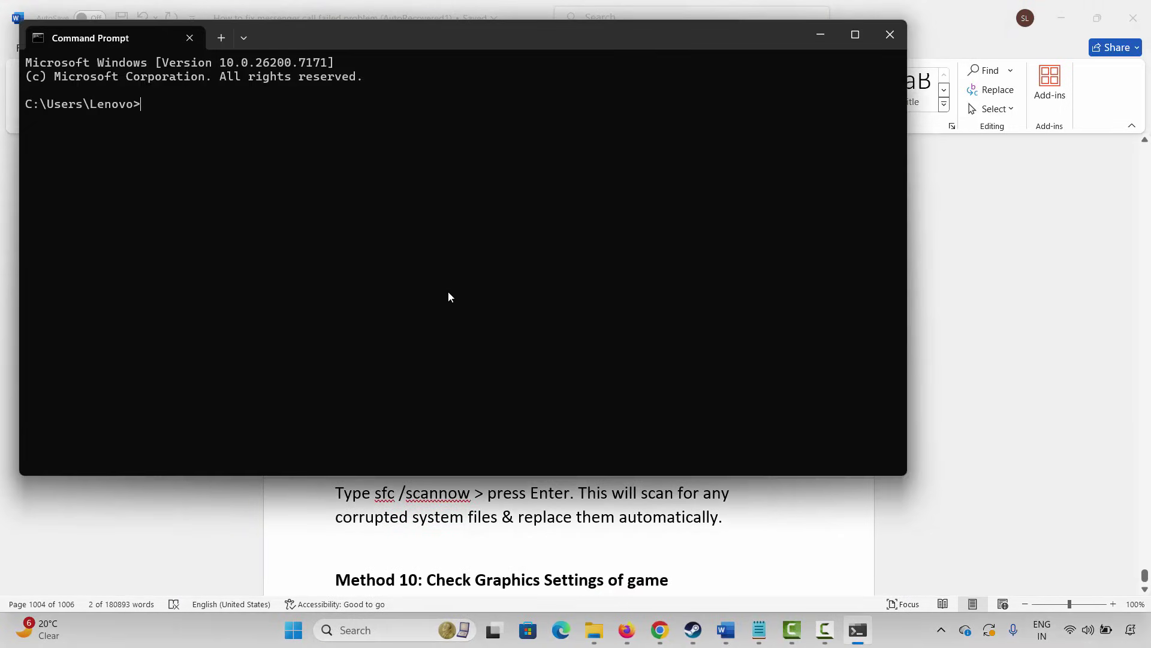
type("sfc /scannow")
key("Return")
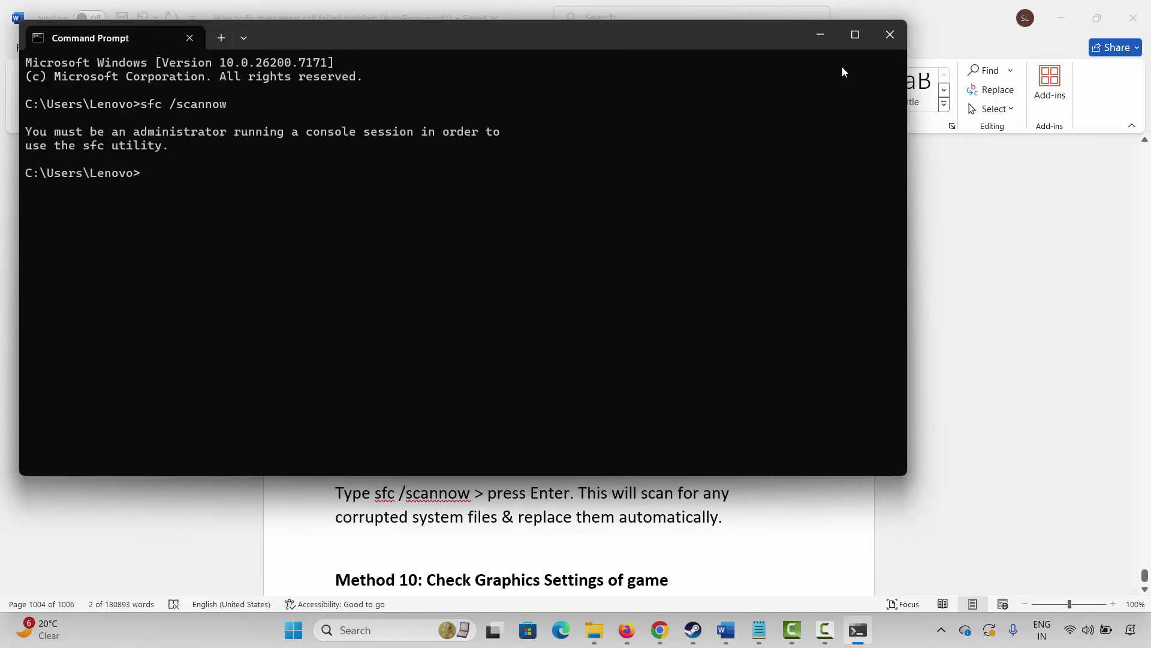
left_click(890, 35)
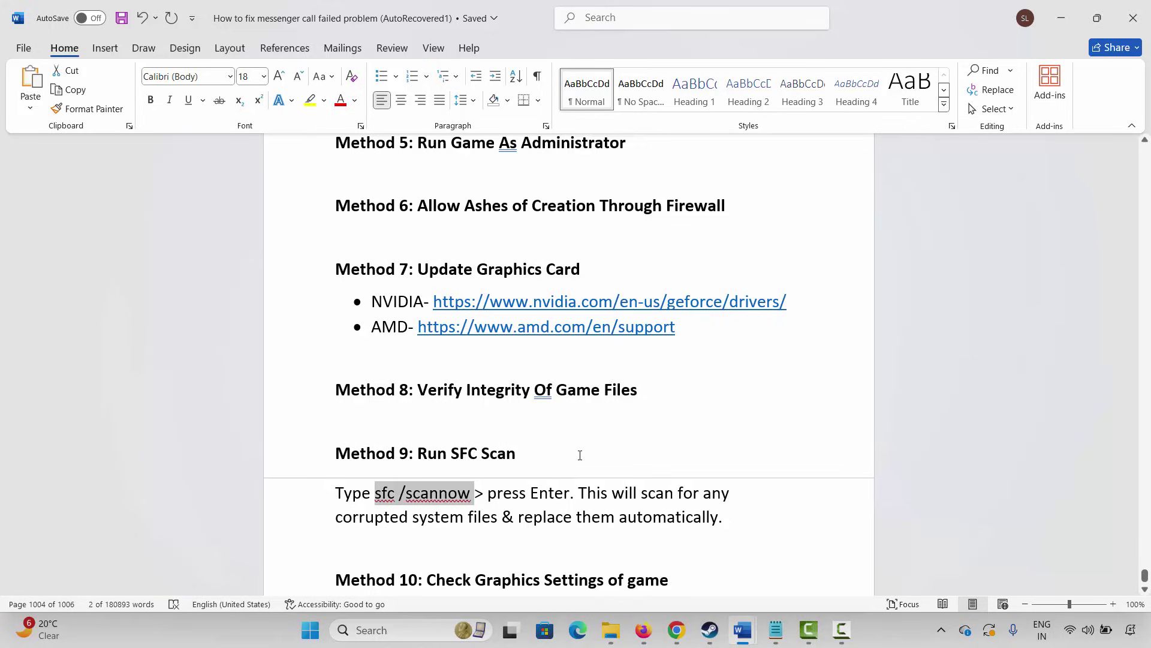
Step: Read Method 10, highlighting the resolution, anti-aliasing and proper settings advice
scroll(569, 439, "down", 2)
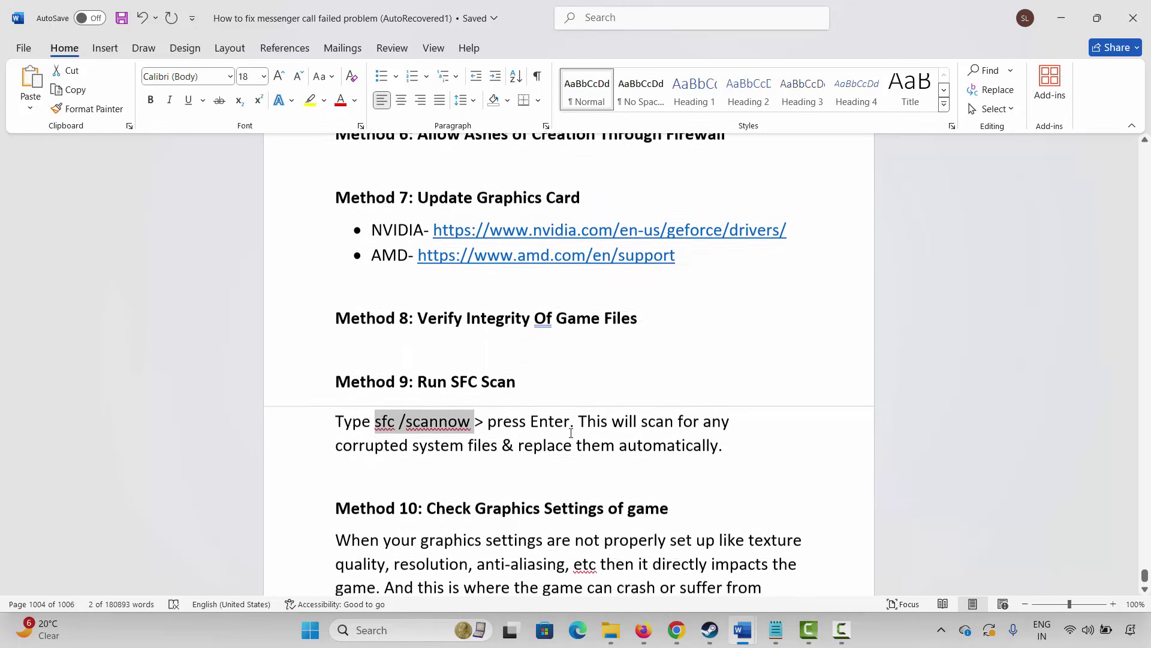
scroll(567, 430, "down", 2)
left_click(322, 438)
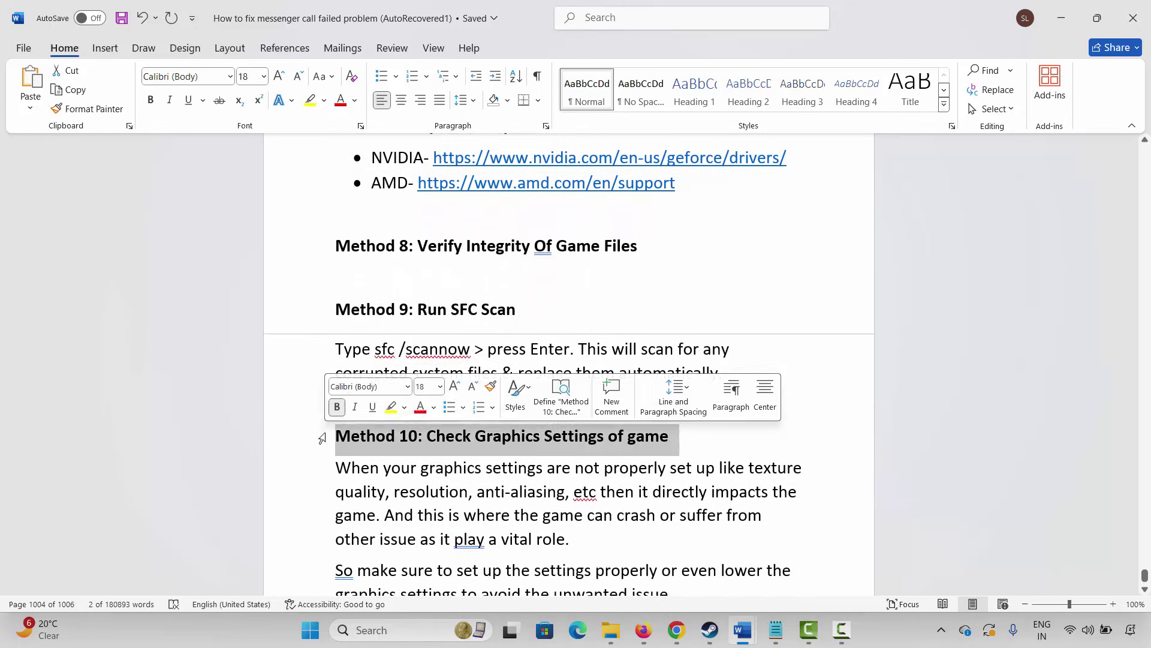
scroll(456, 466, "down", 1)
scroll(455, 466, "down", 2)
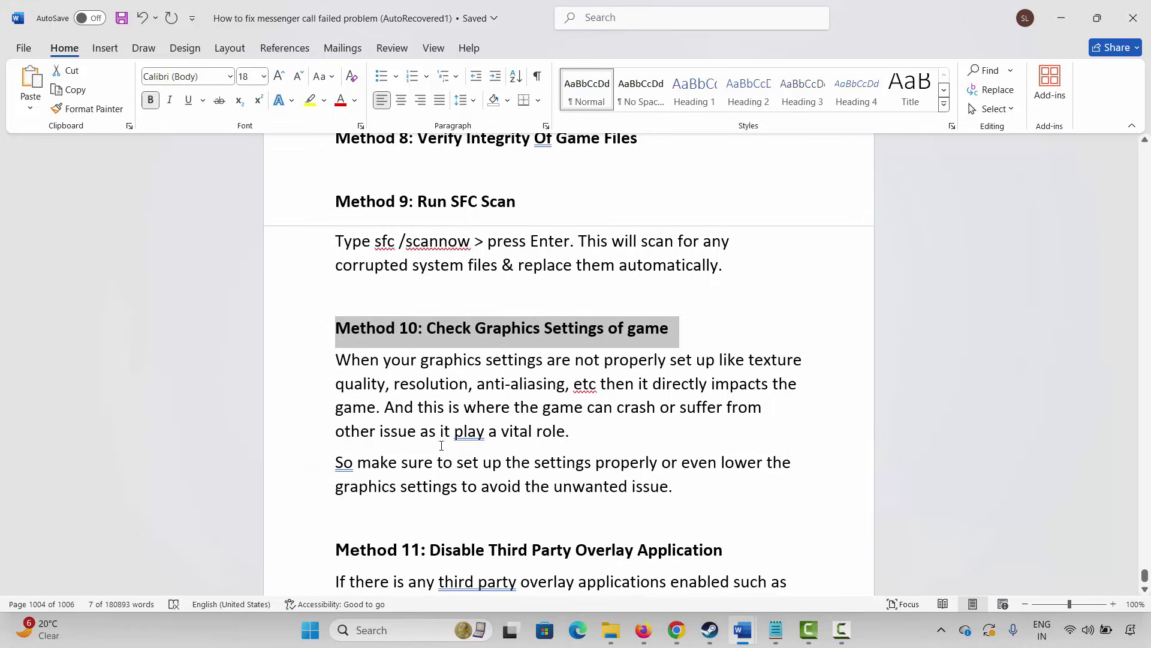
left_click_drag(434, 385, 565, 385)
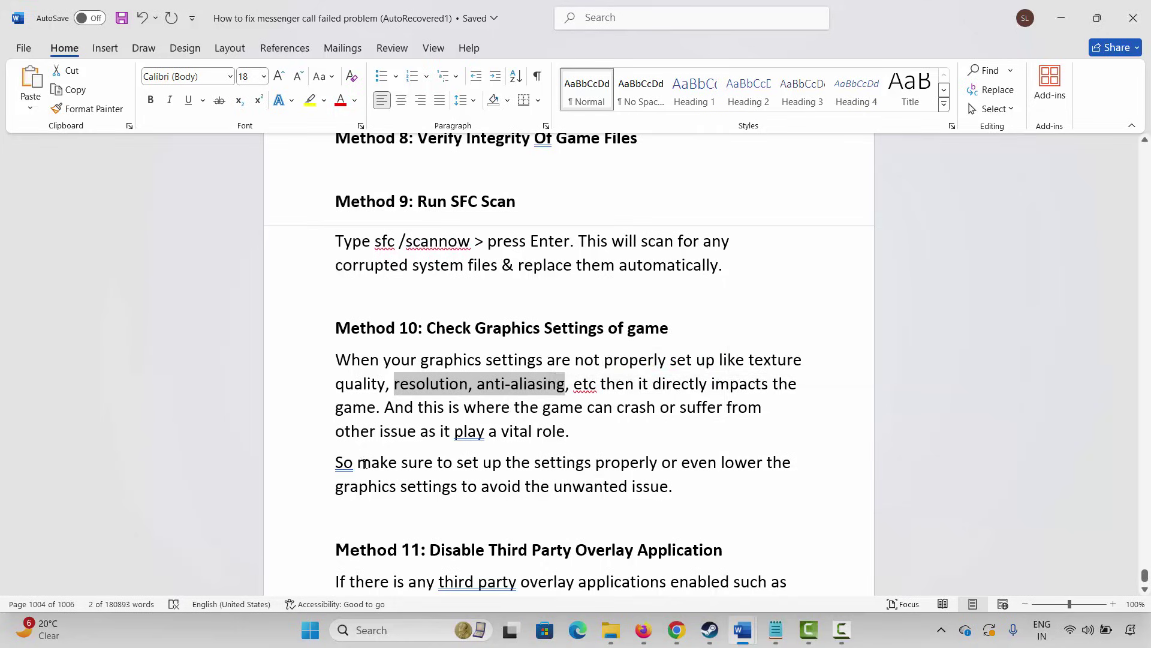
left_click_drag(364, 464, 619, 455)
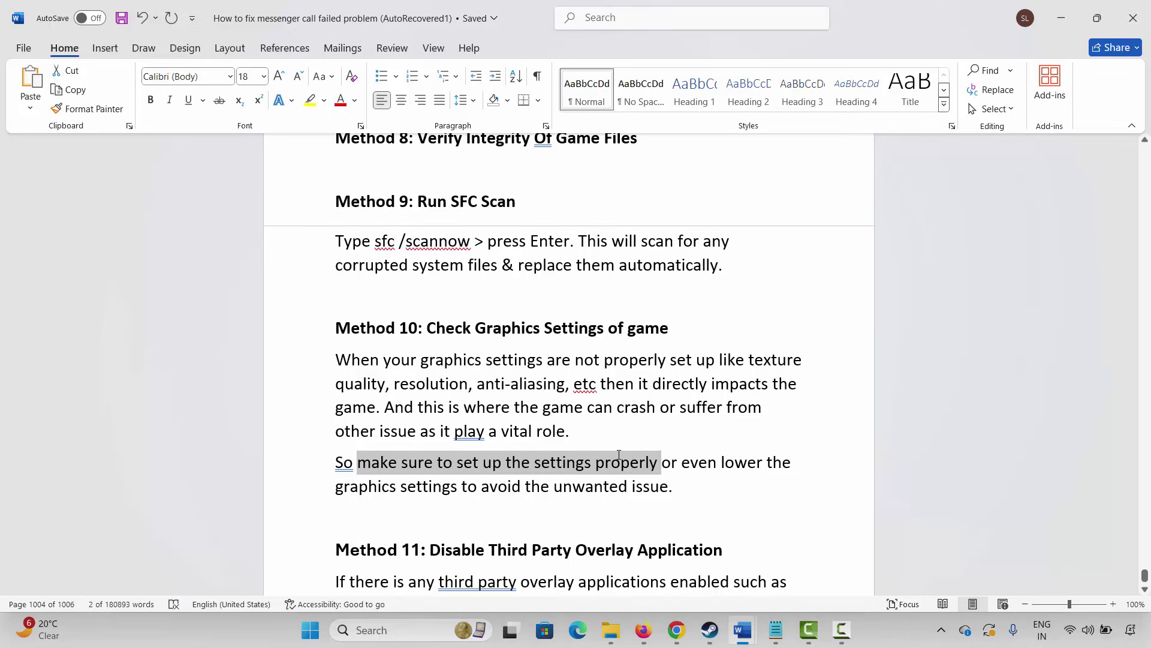
left_click_drag(381, 485, 452, 491)
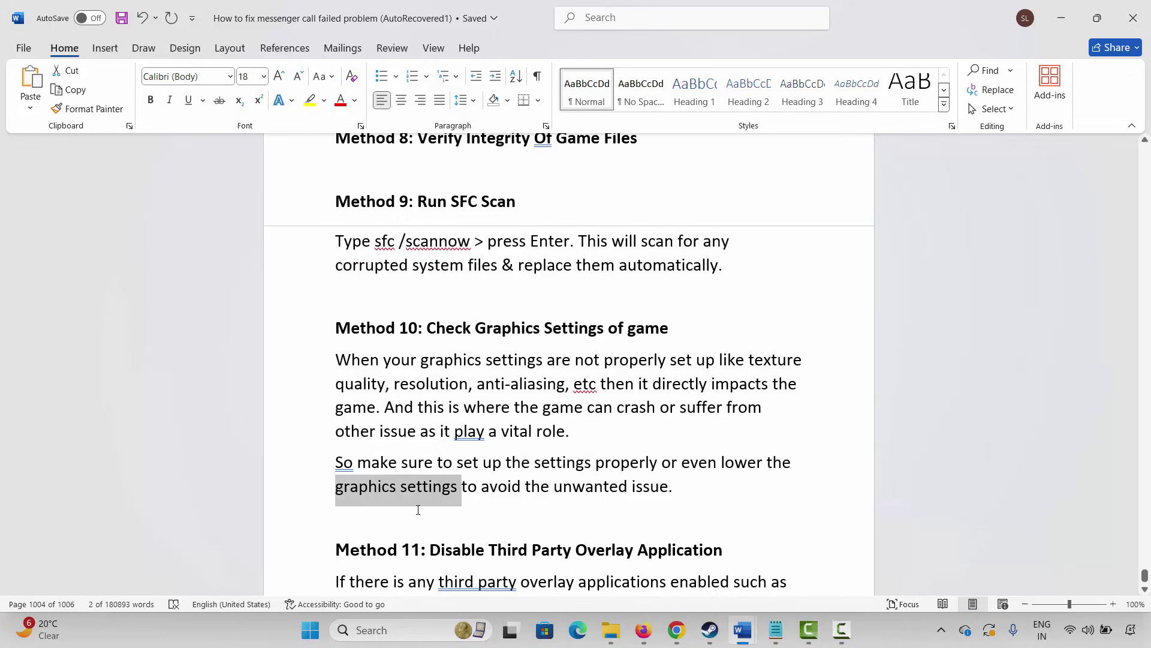
Step: Read Method 11's third-party advice and the Method 12: Update Windows heading
scroll(417, 506, "down", 1)
scroll(417, 507, "down", 3)
left_click(314, 406)
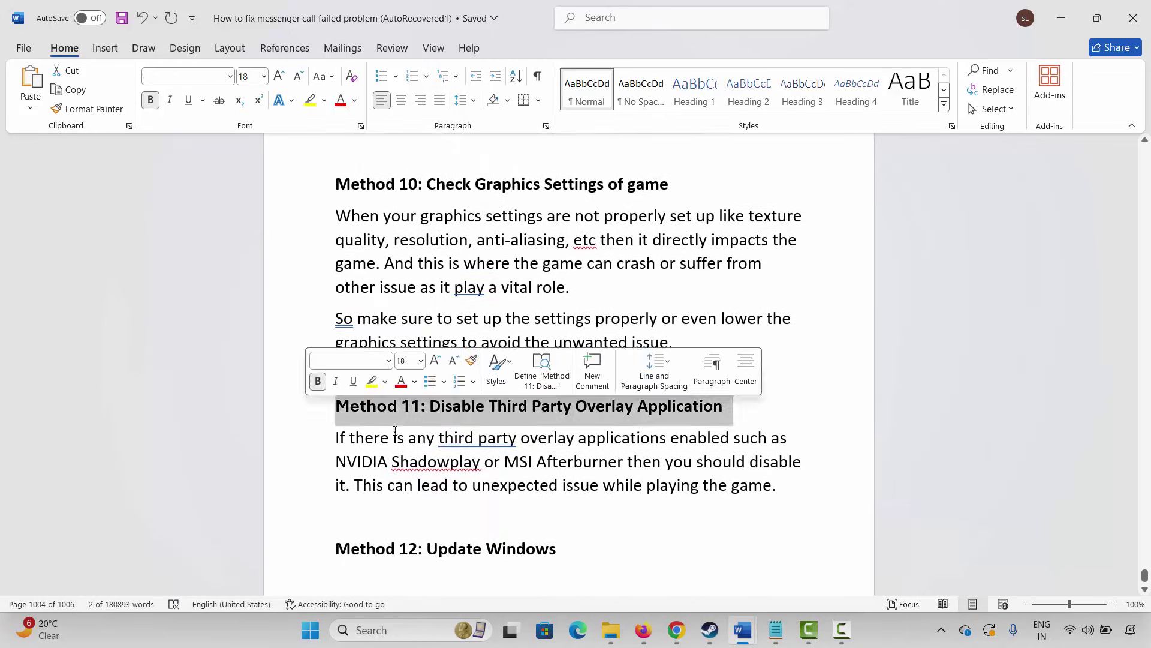
left_click(394, 438)
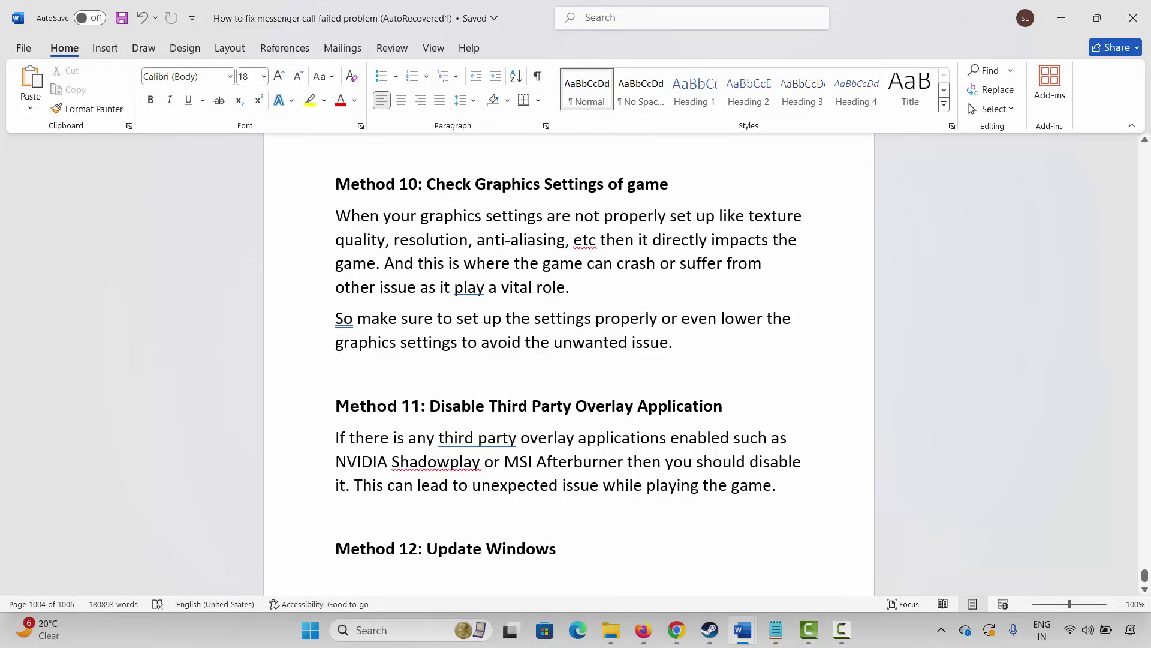
left_click_drag(350, 438, 516, 443)
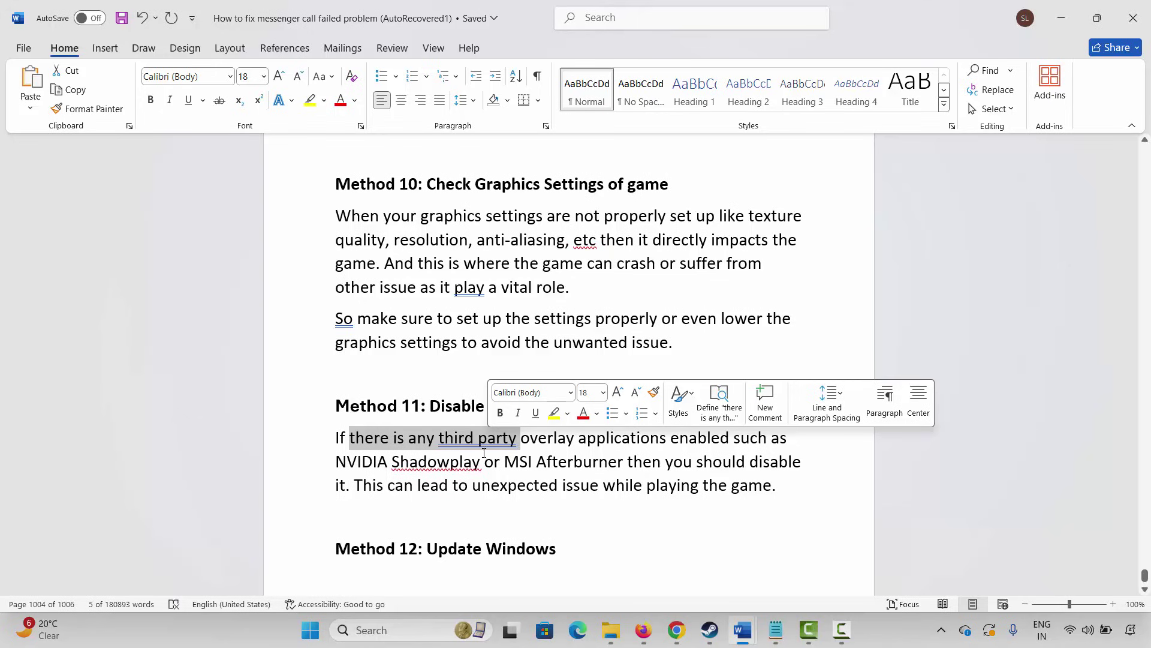
scroll(484, 453, "down", 2)
left_click(306, 480)
left_click(335, 508)
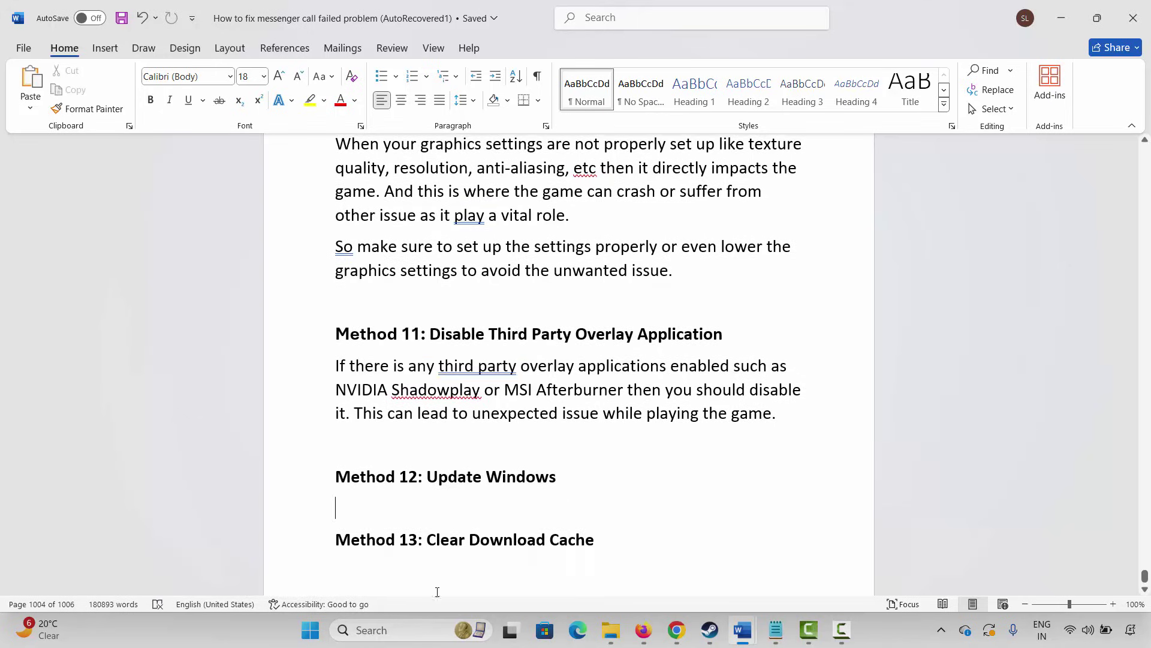
left_click(400, 637)
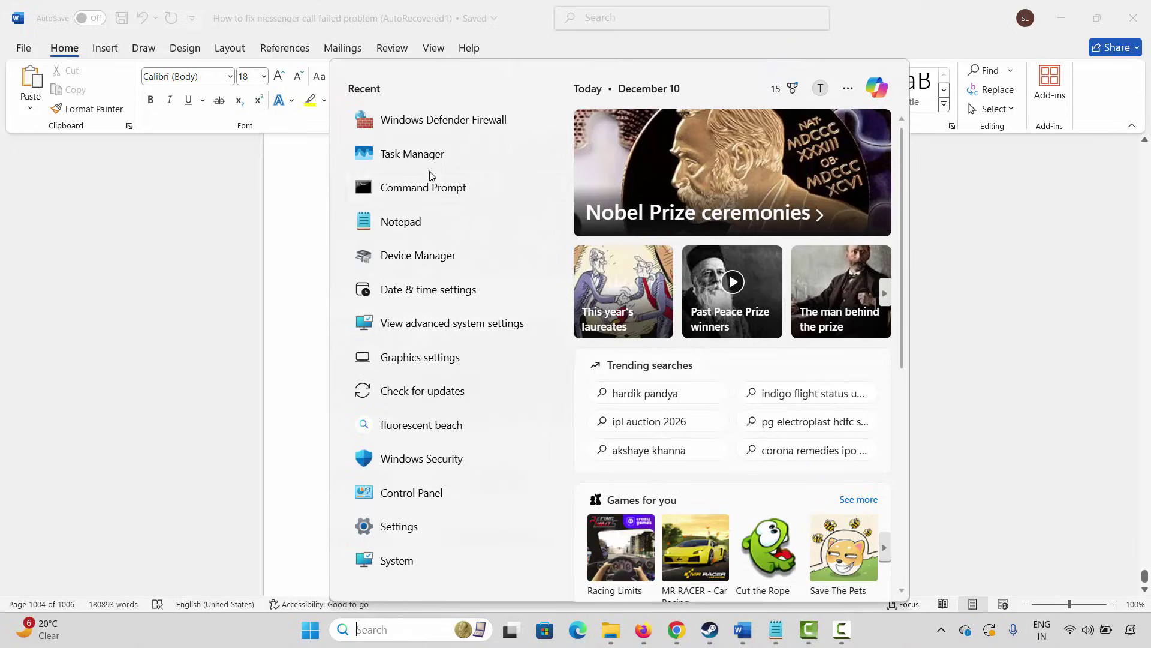
Step: Check Windows Update, which lists a 2025-12 security update pending restart, then close Settings
left_click(427, 391)
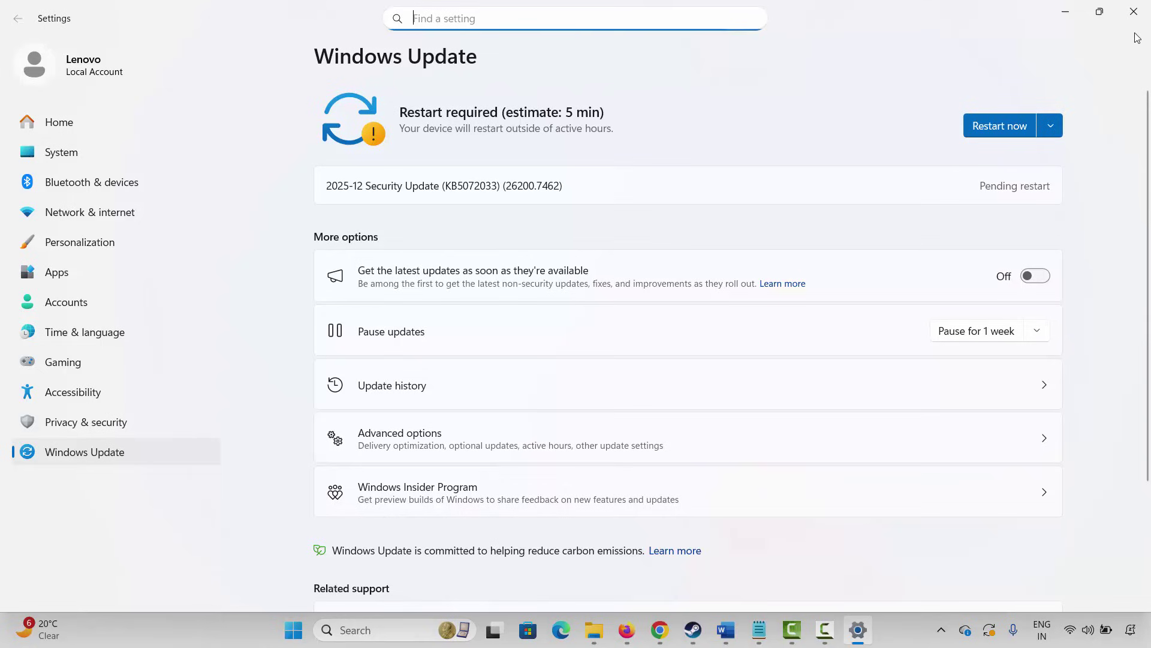
left_click(1133, 11)
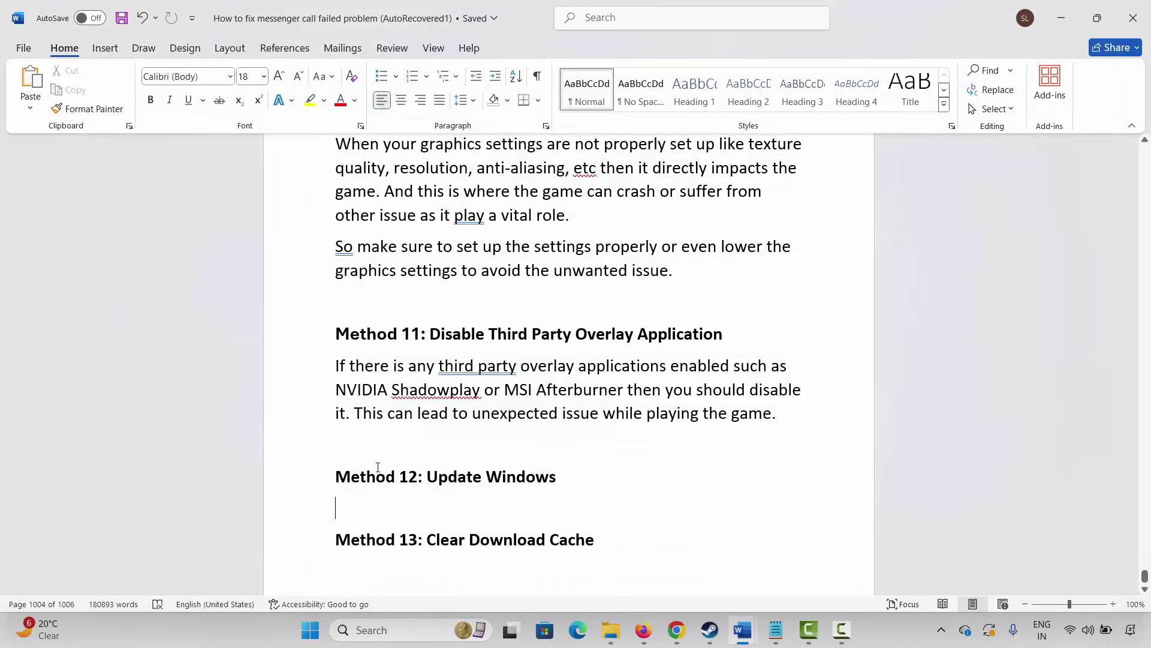
Step: Review the Method 13 heading in the notes and open Steam's Settings
scroll(351, 455, "down", 1)
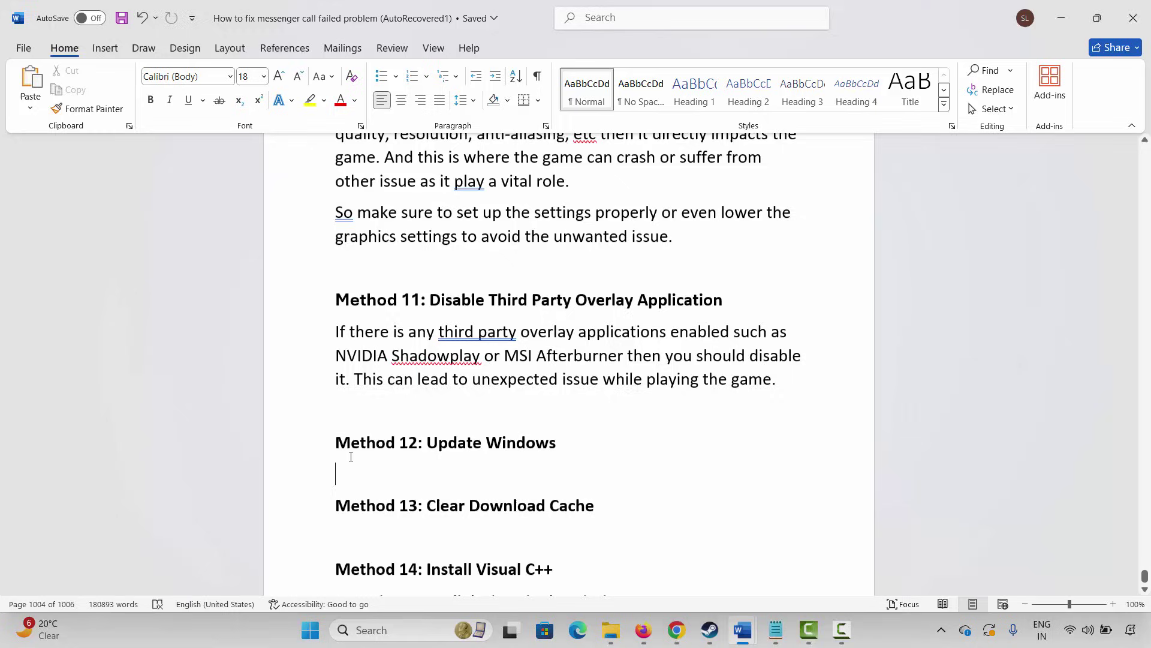
left_click(302, 507)
left_click(435, 517)
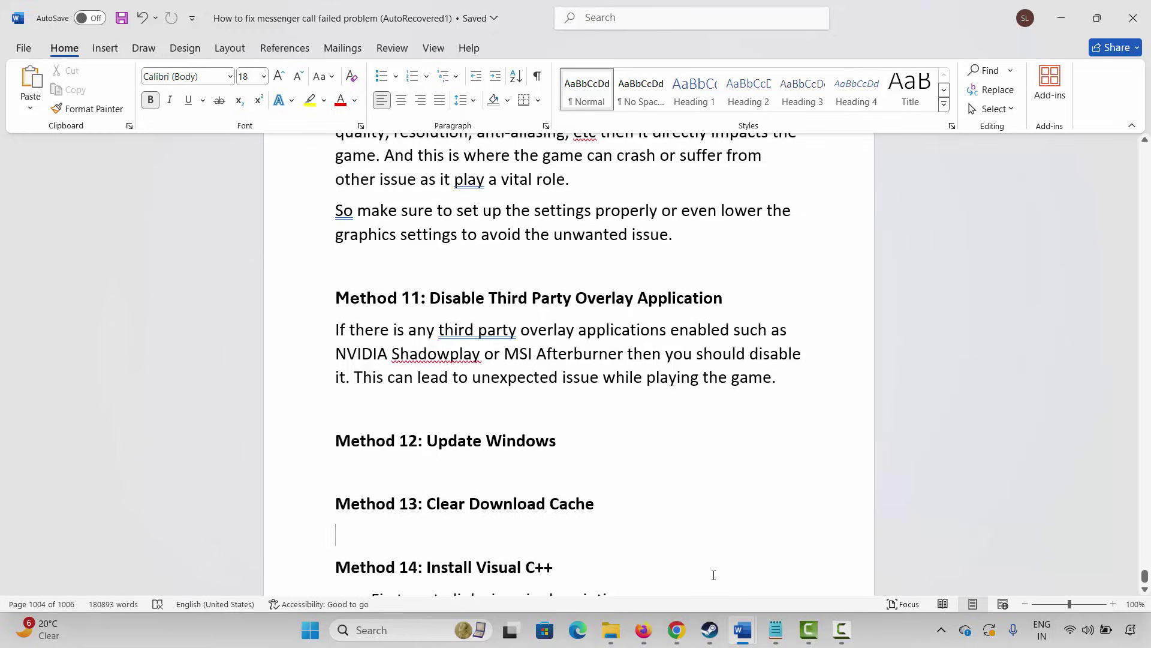
left_click(710, 630)
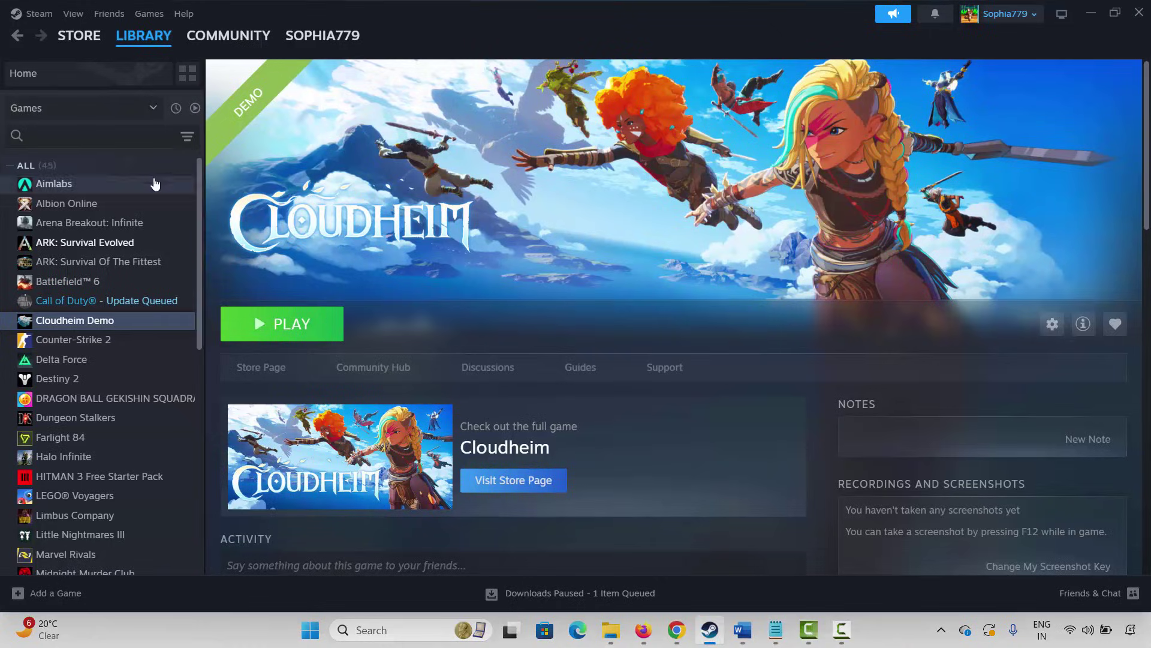
left_click(38, 14)
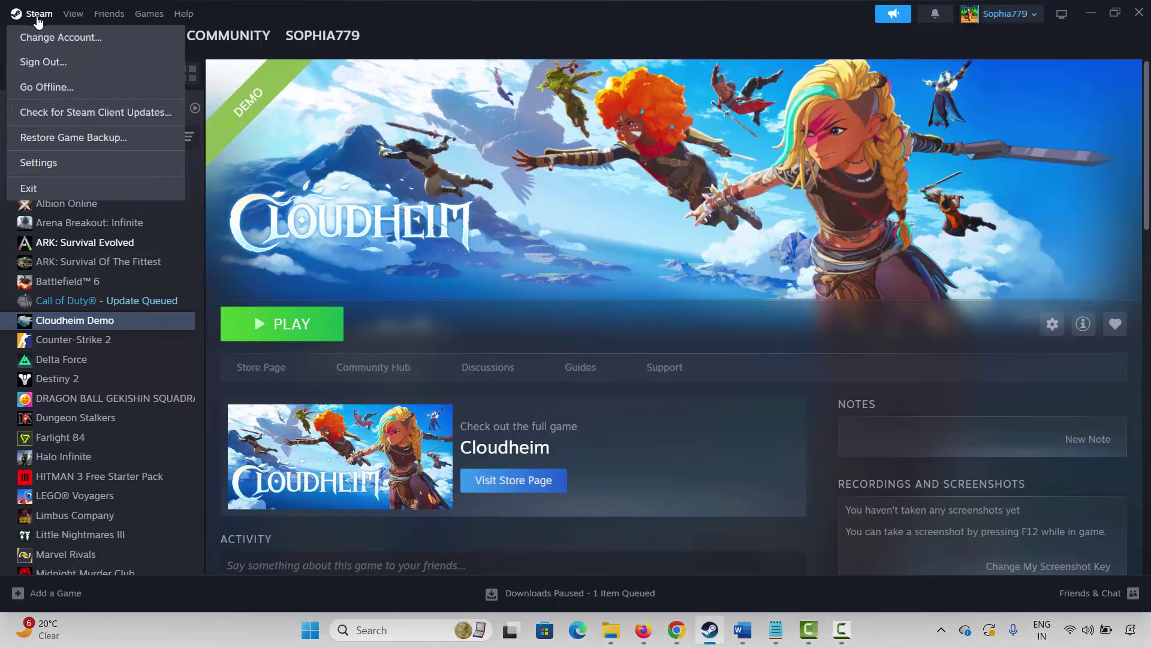
left_click(51, 174)
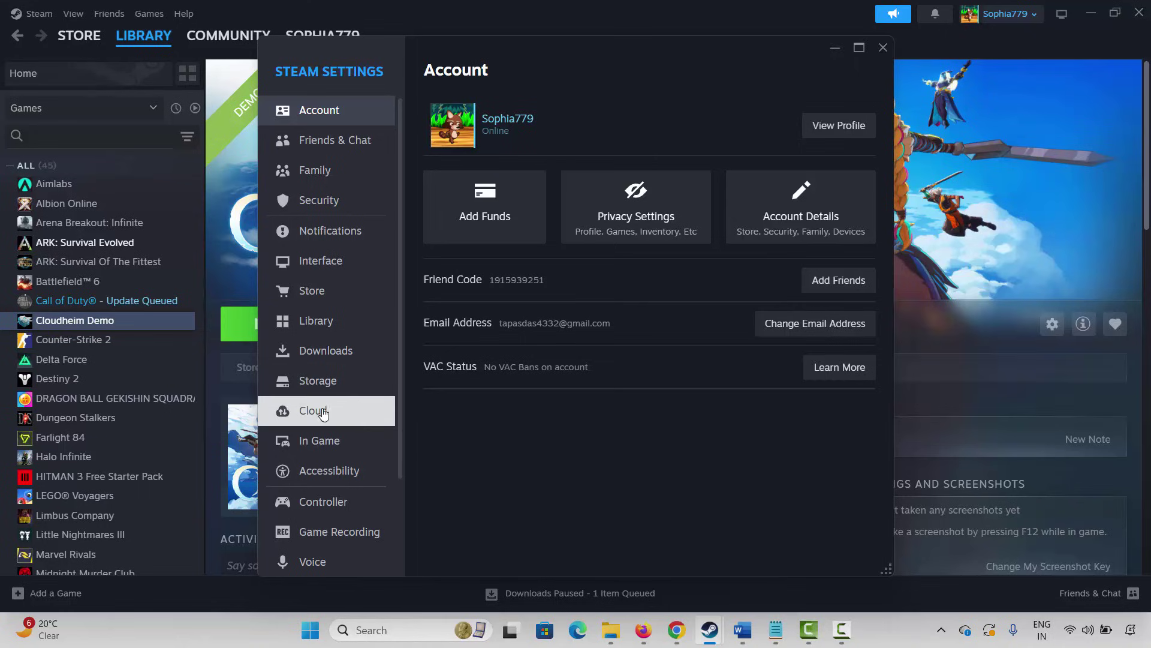
Step: On the Downloads page, start Clear Download Cache and dismiss the restart-and-login prompt
left_click(330, 385)
left_click(330, 411)
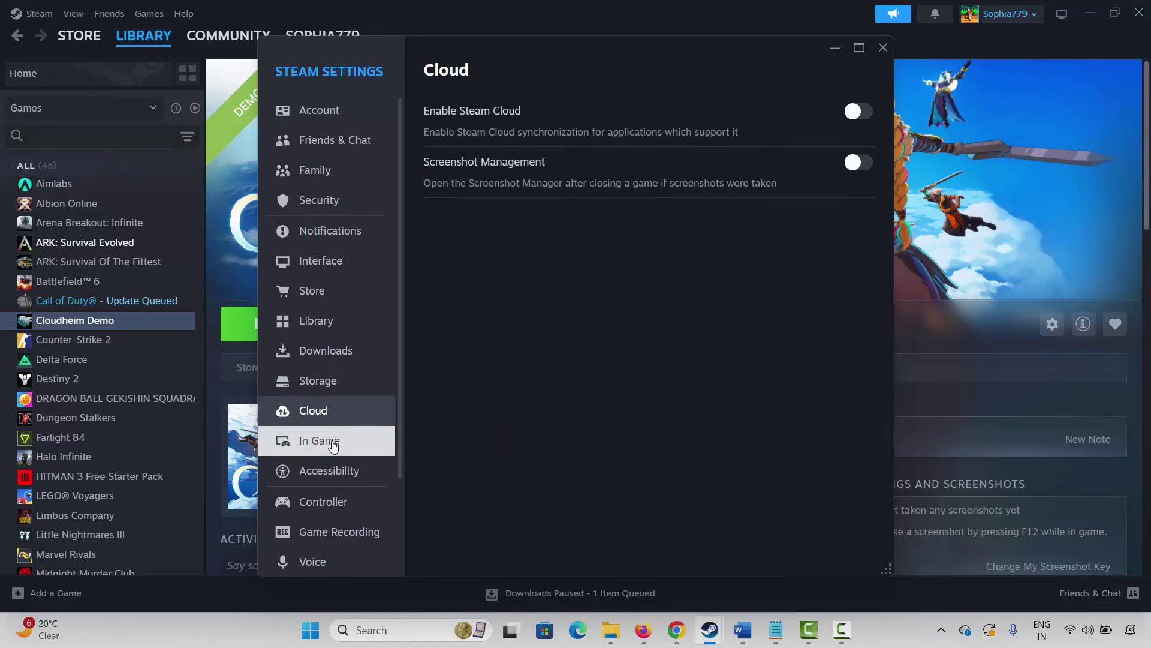
left_click(329, 352)
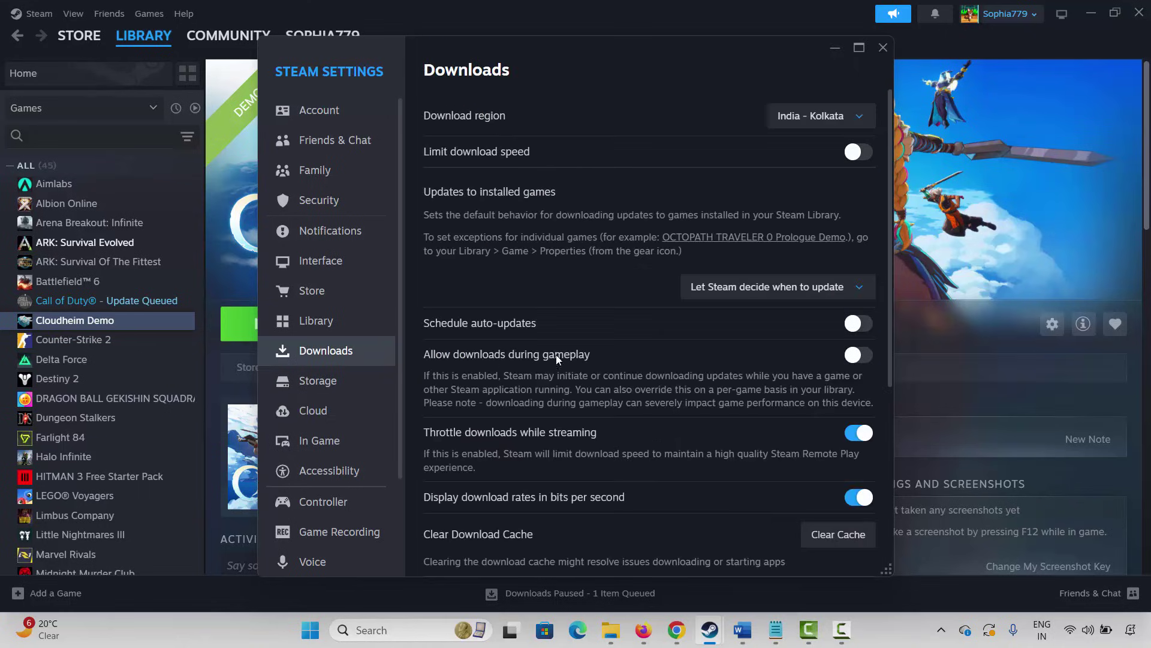
scroll(653, 377, "down", 5)
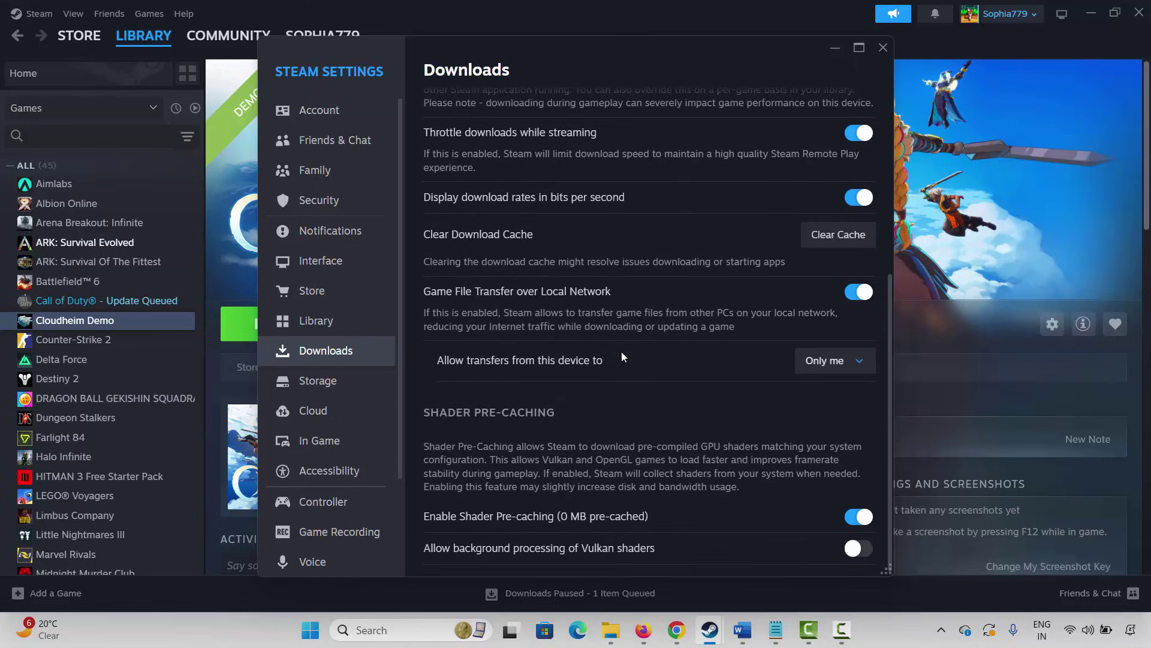
left_click(846, 246)
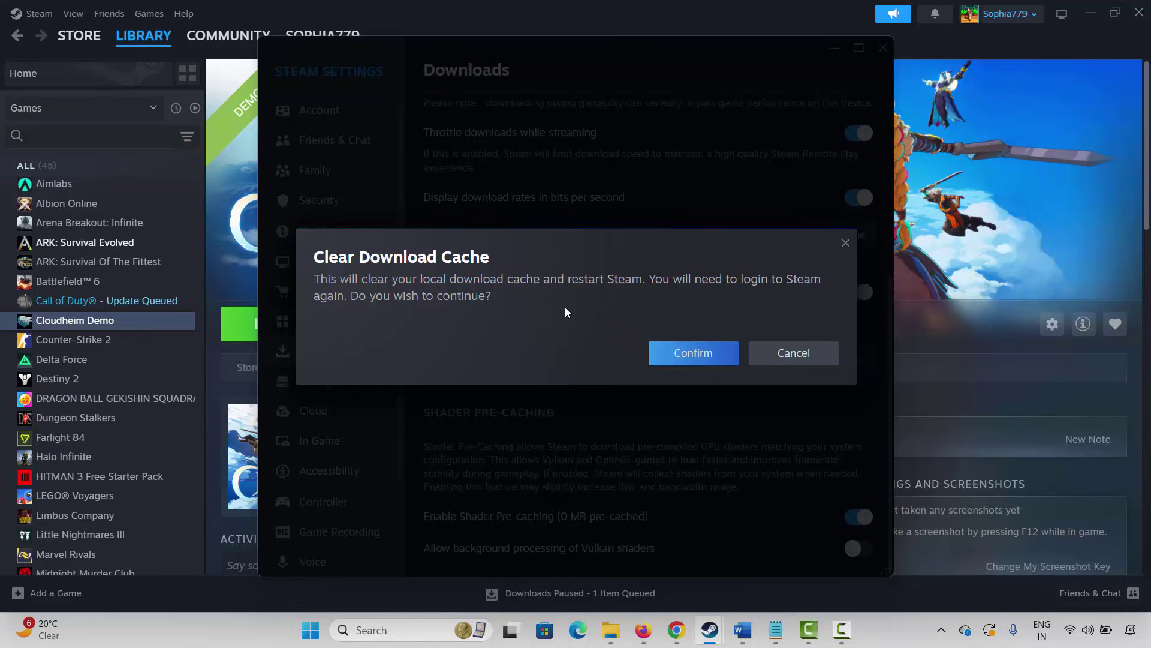
left_click(796, 359)
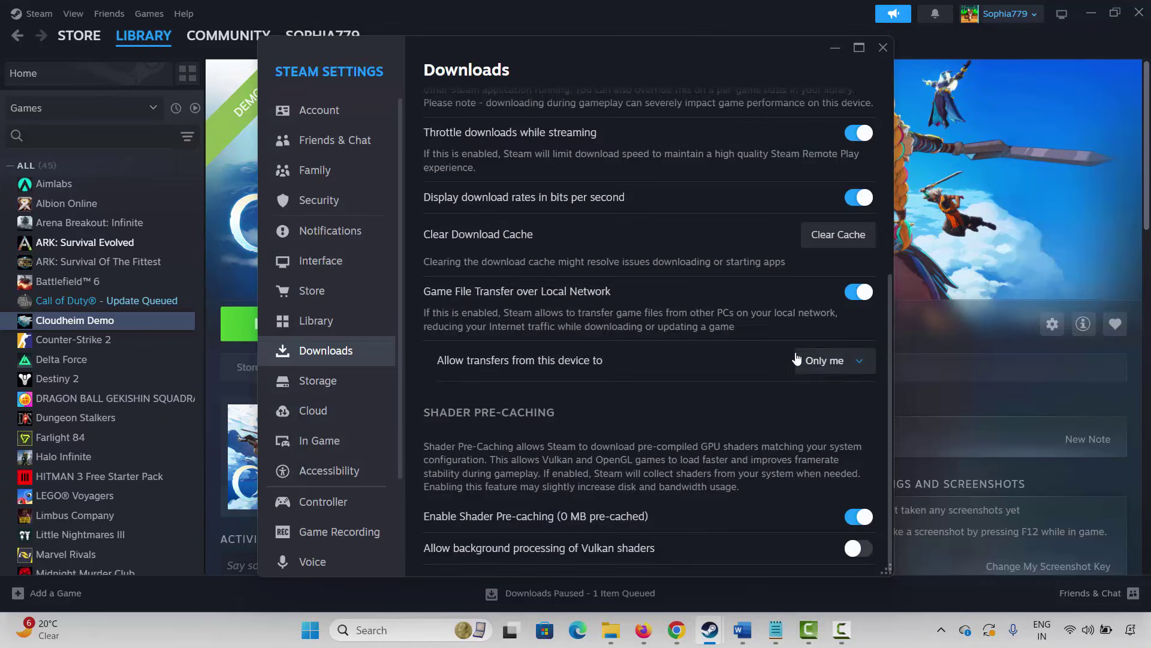
Step: Close Steam settings and scroll Word's fix notes to Method 14's steps
left_click(881, 48)
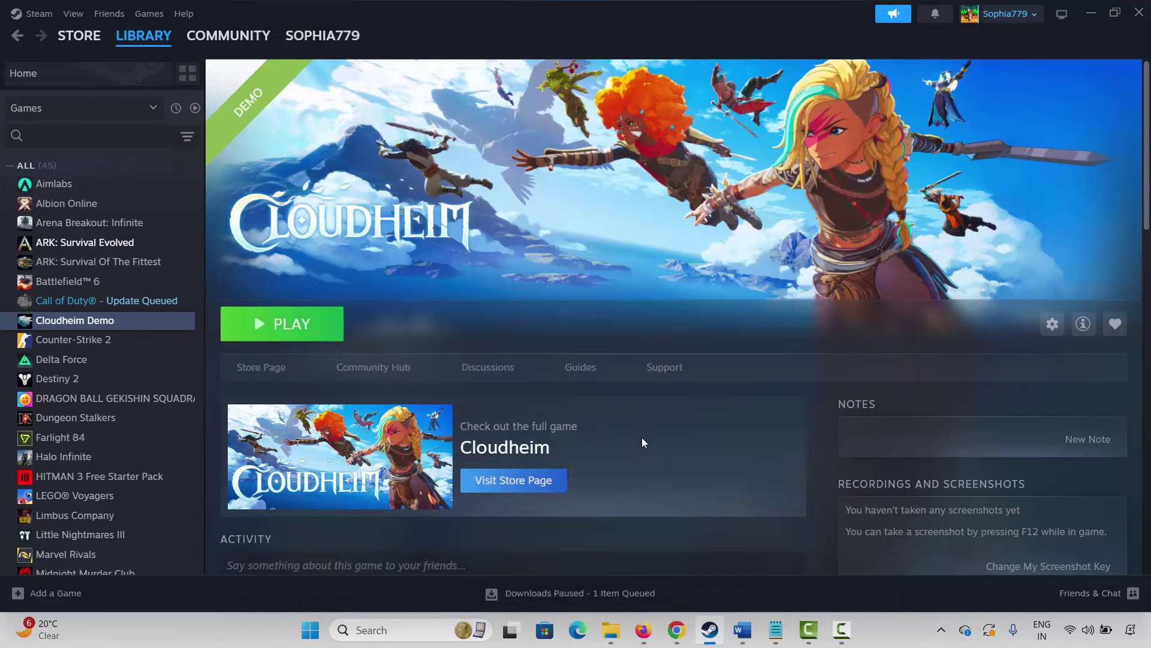
left_click(743, 630)
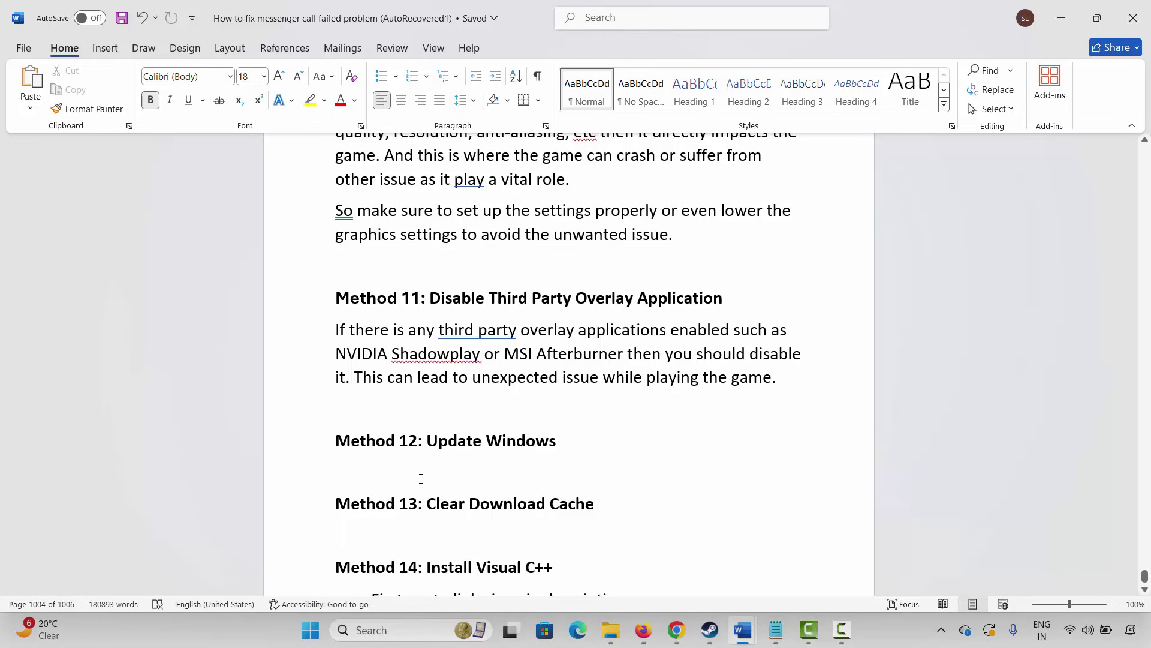
scroll(420, 479, "down", 1)
left_click(270, 509)
left_click(424, 516)
scroll(424, 515, "down", 2)
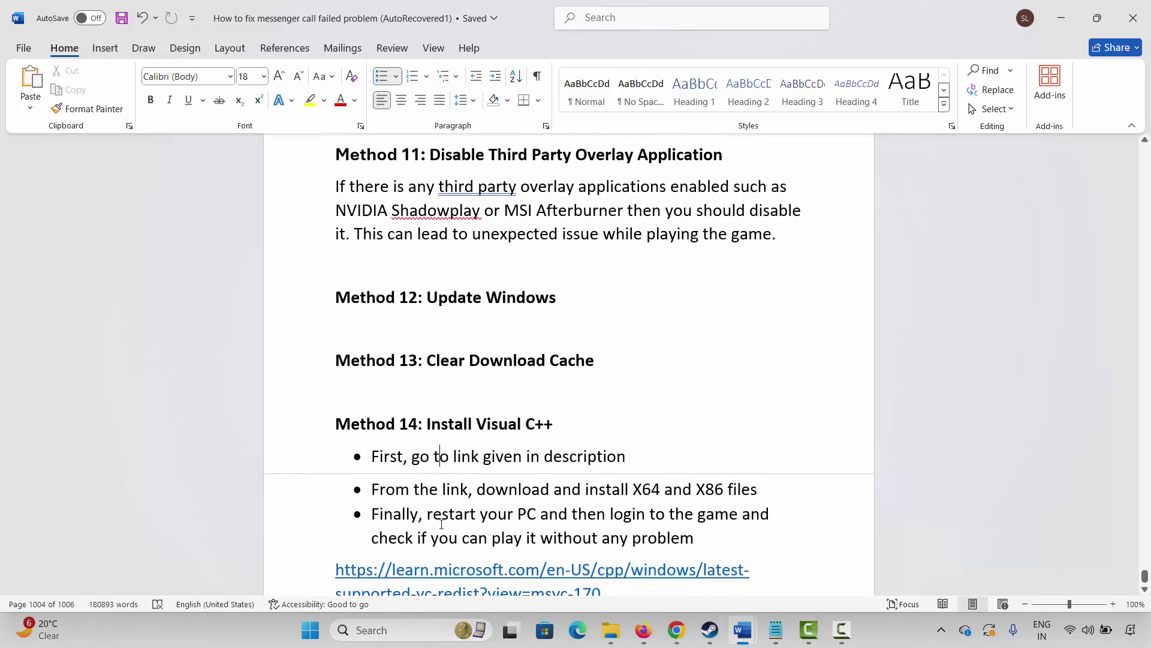
Step: Copy Method 14's Visual C++ download link and switch to its Microsoft Learn page in Chrome
left_click_drag(336, 532, 605, 557)
right_click(473, 549)
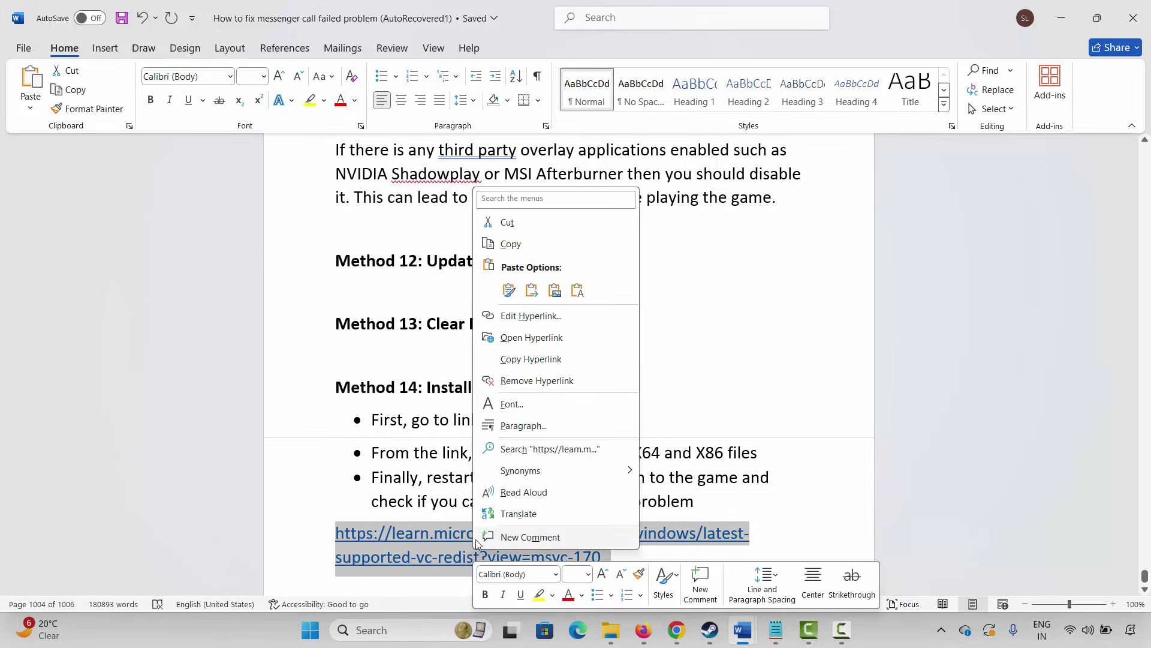
left_click(526, 245)
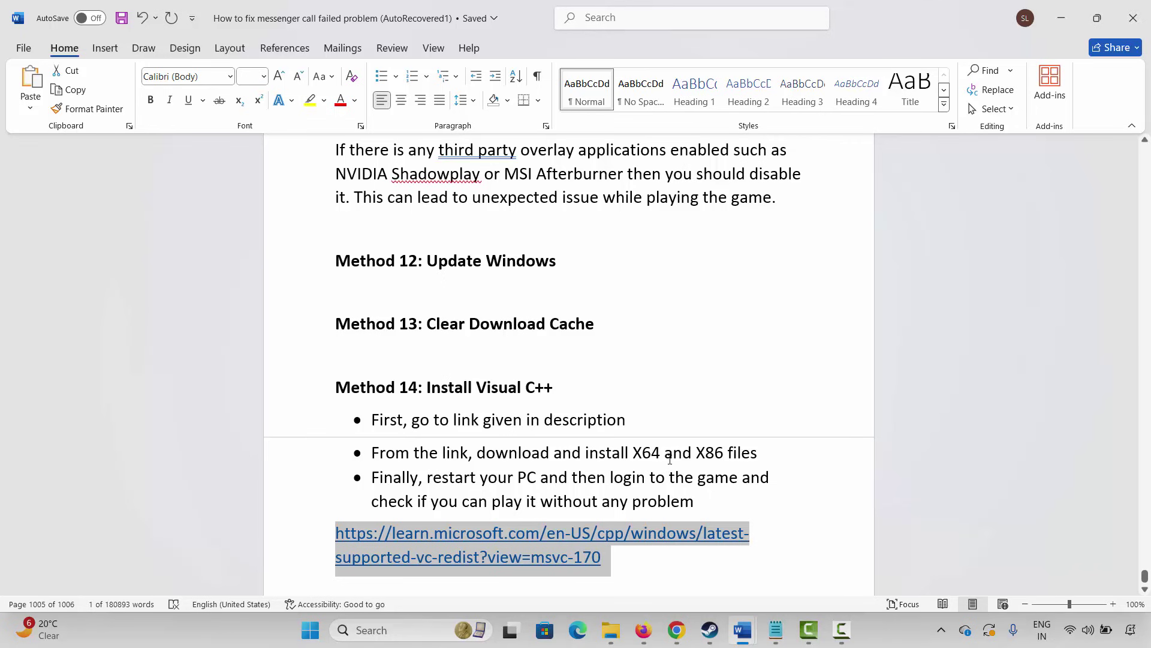
left_click(677, 629)
Step: Download the X86 vc_redist installer from the Latest supported downloads table
scroll(489, 257, "down", 3)
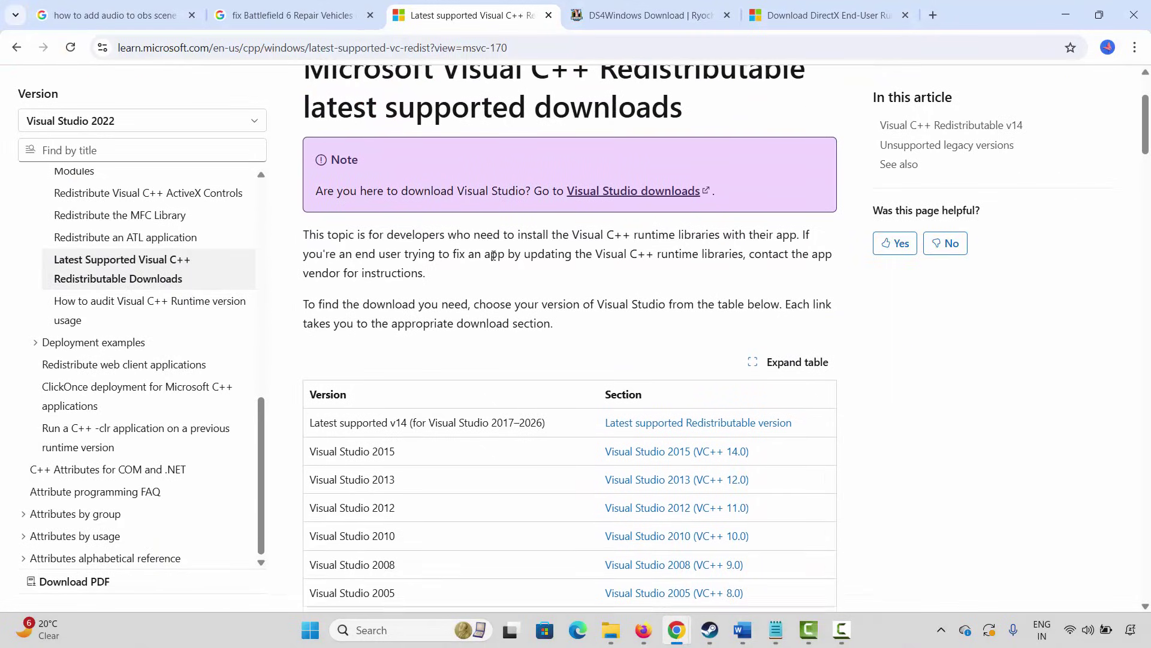
scroll(489, 256, "down", 12)
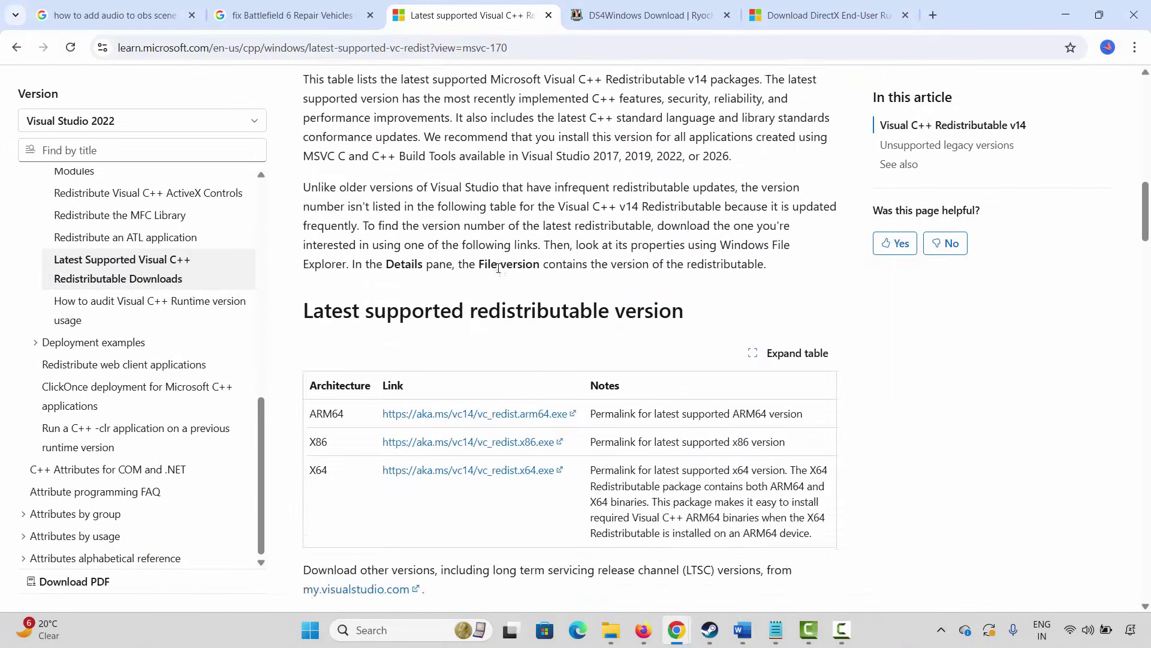
scroll(498, 273, "down", 3)
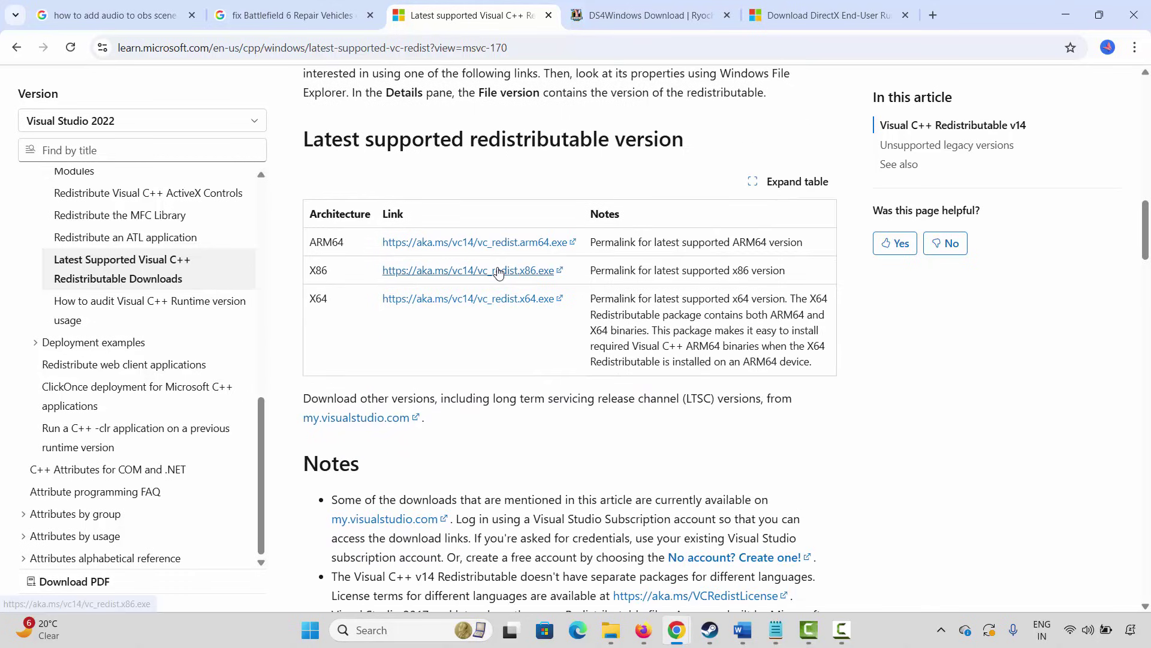
left_click(472, 280)
Step: Run VC_redist.x86.exe and repair Visual C++ v14 Redistributable (x86) until it succeeds
left_click(1080, 48)
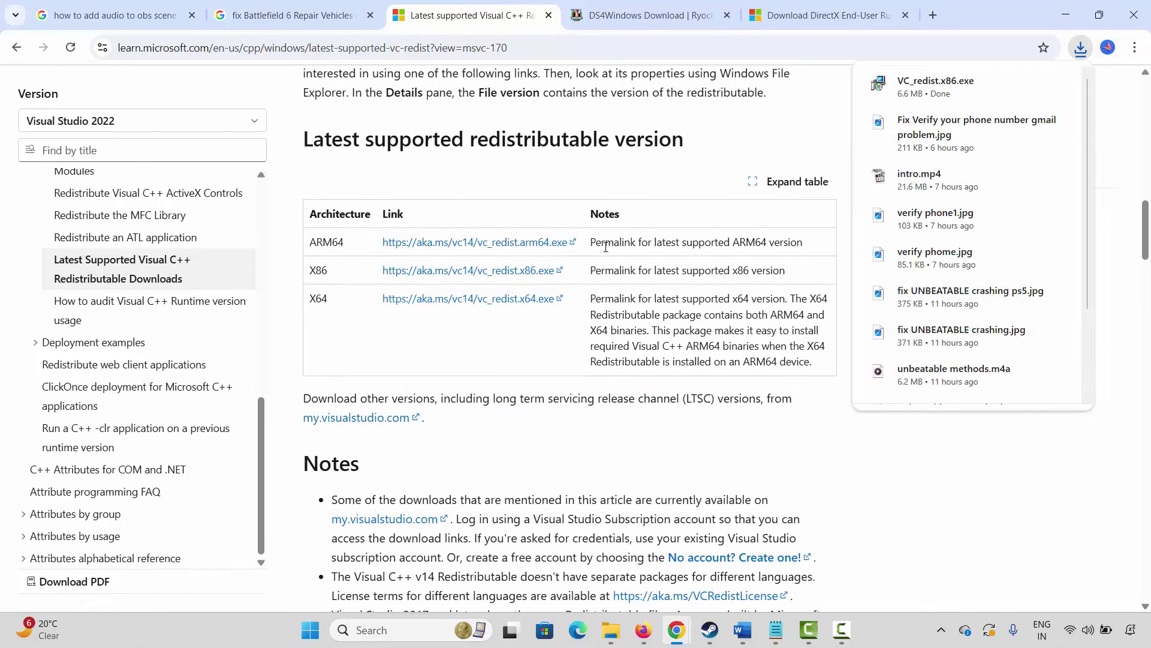
left_click(935, 87)
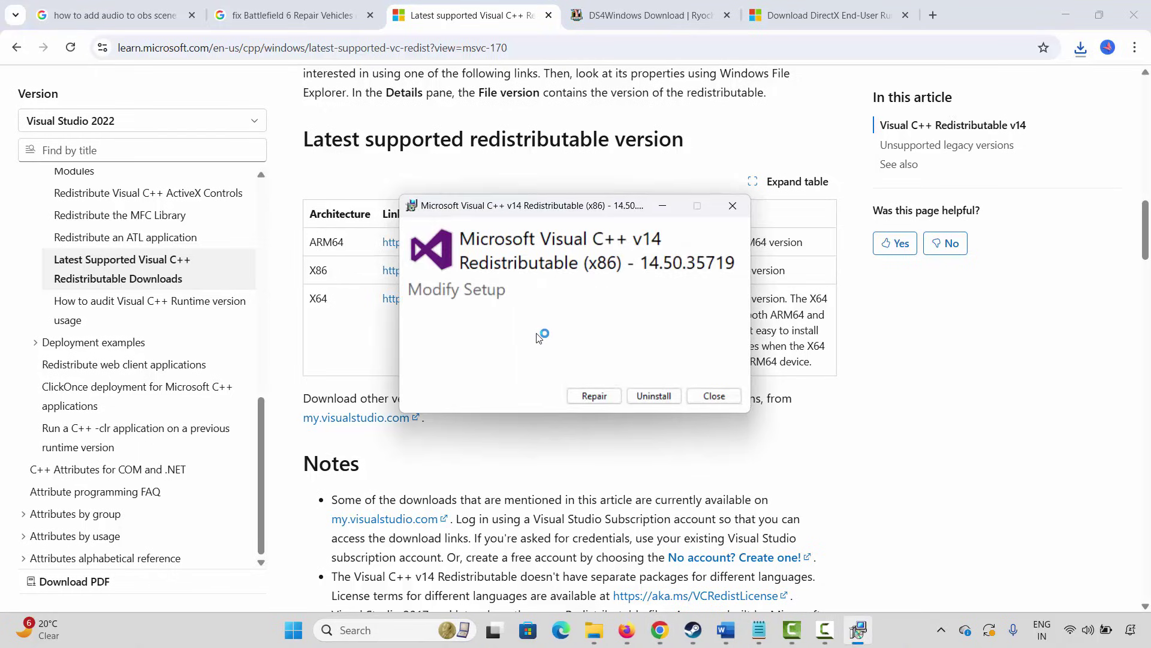
left_click(596, 397)
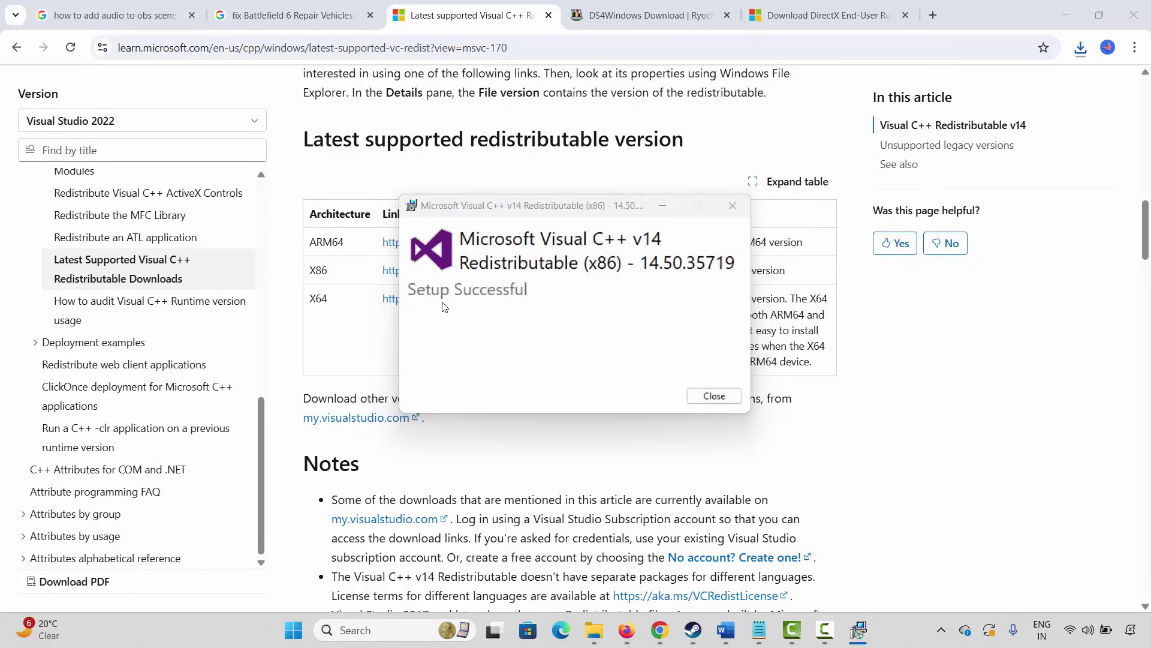
left_click(710, 397)
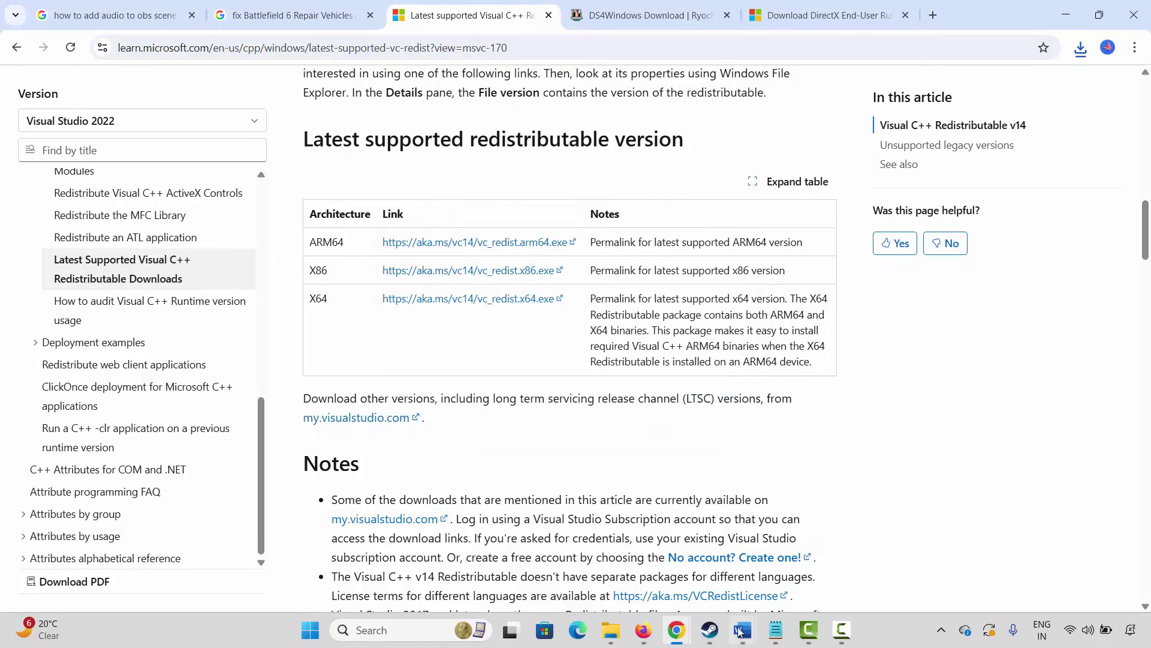
Step: Bring Word back, scroll to Method 15's virtual memory steps, and open Windows search
mouse_move(742, 629)
left_click(797, 558)
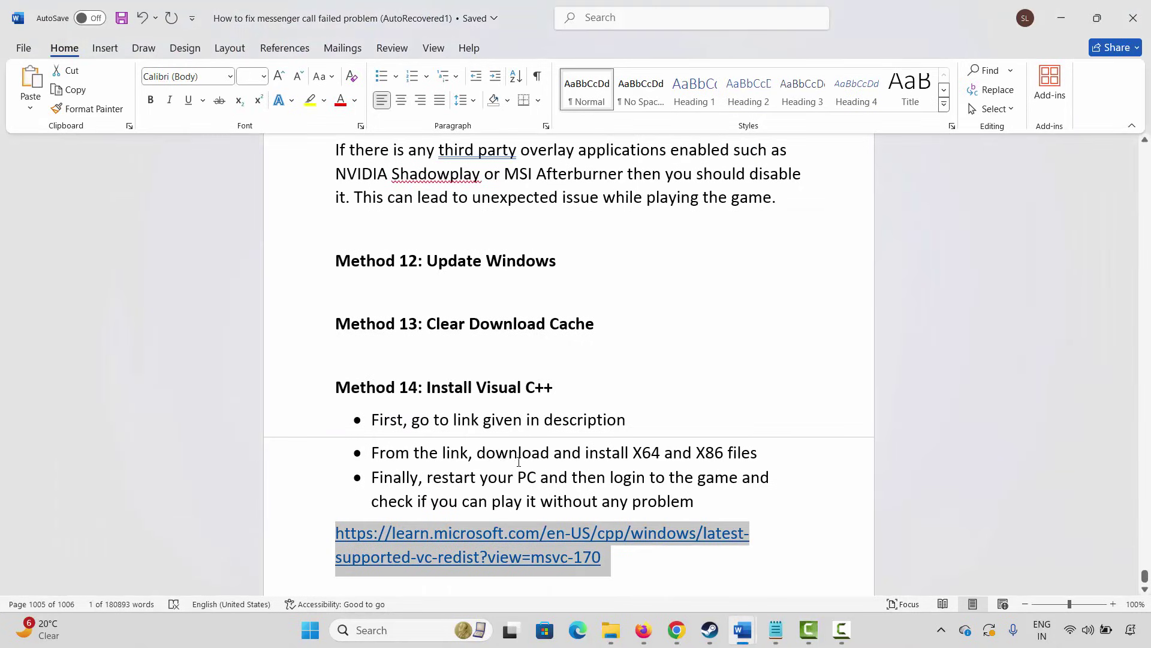
scroll(486, 453, "down", 5)
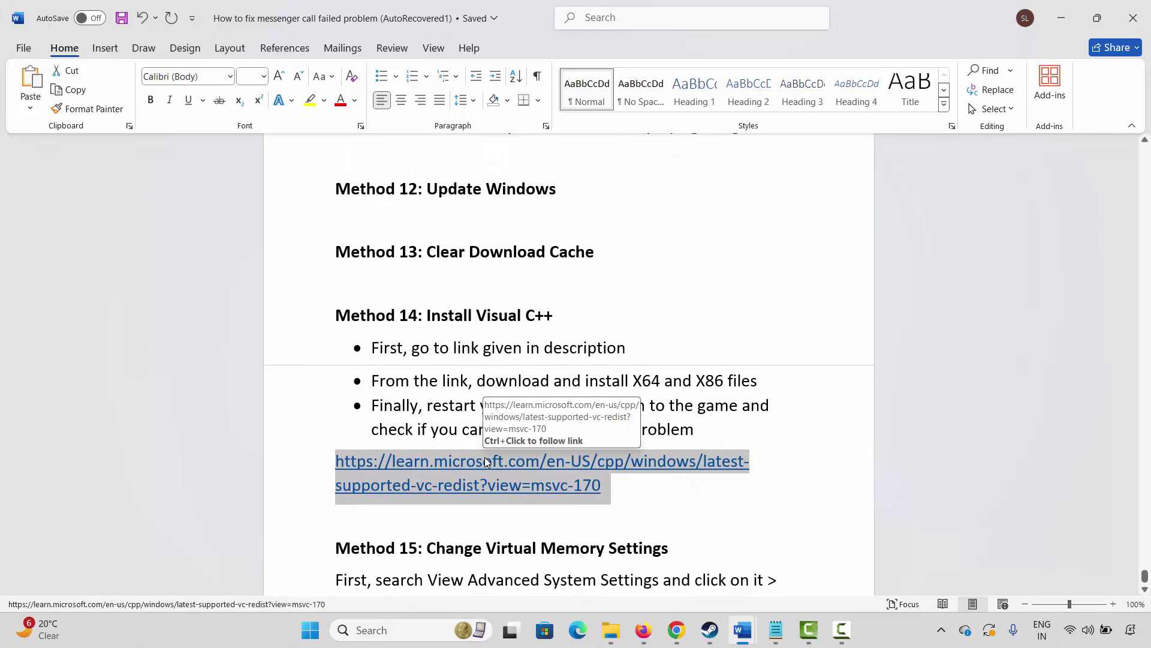
scroll(478, 467, "down", 2)
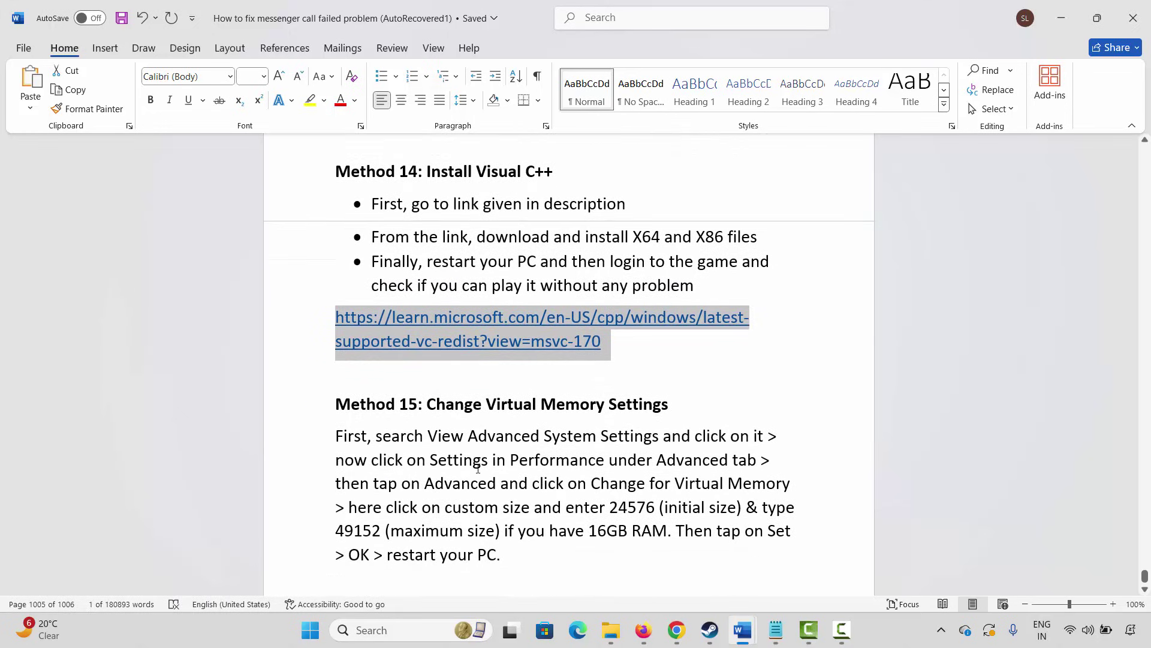
left_click(384, 629)
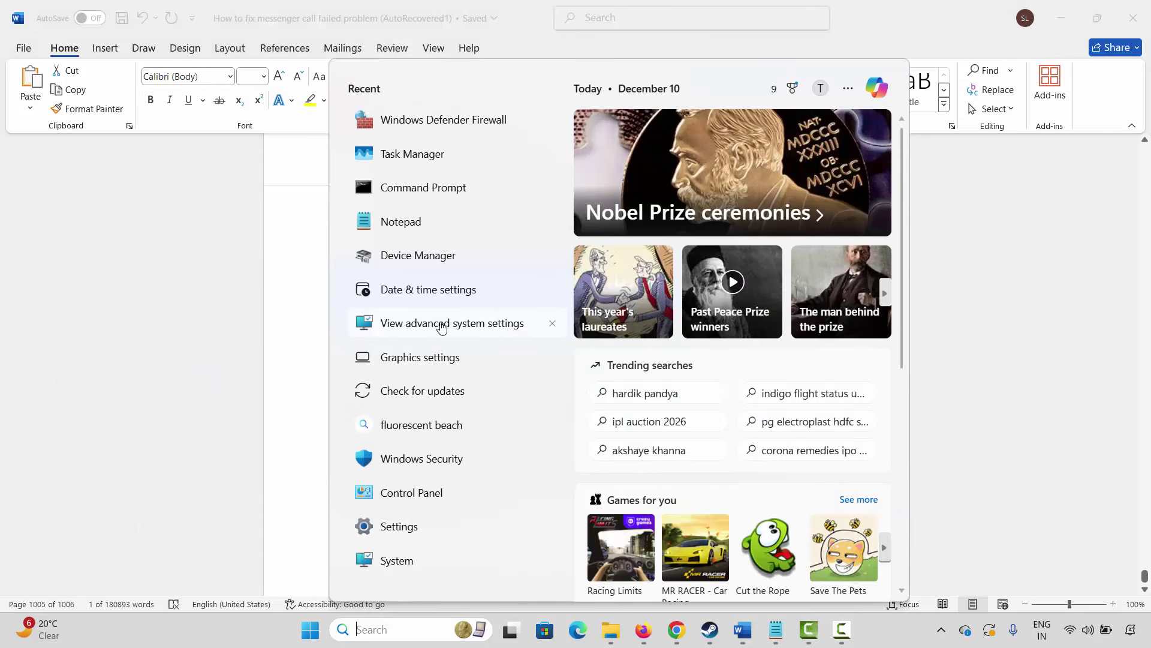
Step: Open Virtual Memory from advanced system settings and check the C:, D: and E: paging files
left_click(442, 324)
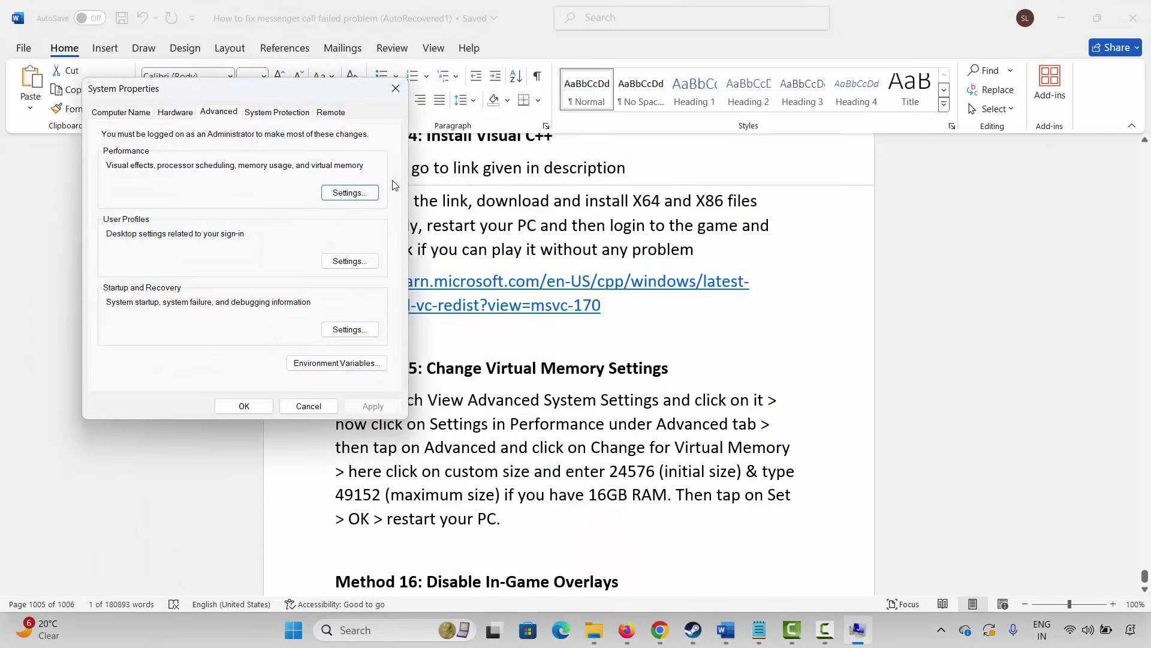
left_click(367, 196)
left_click(186, 168)
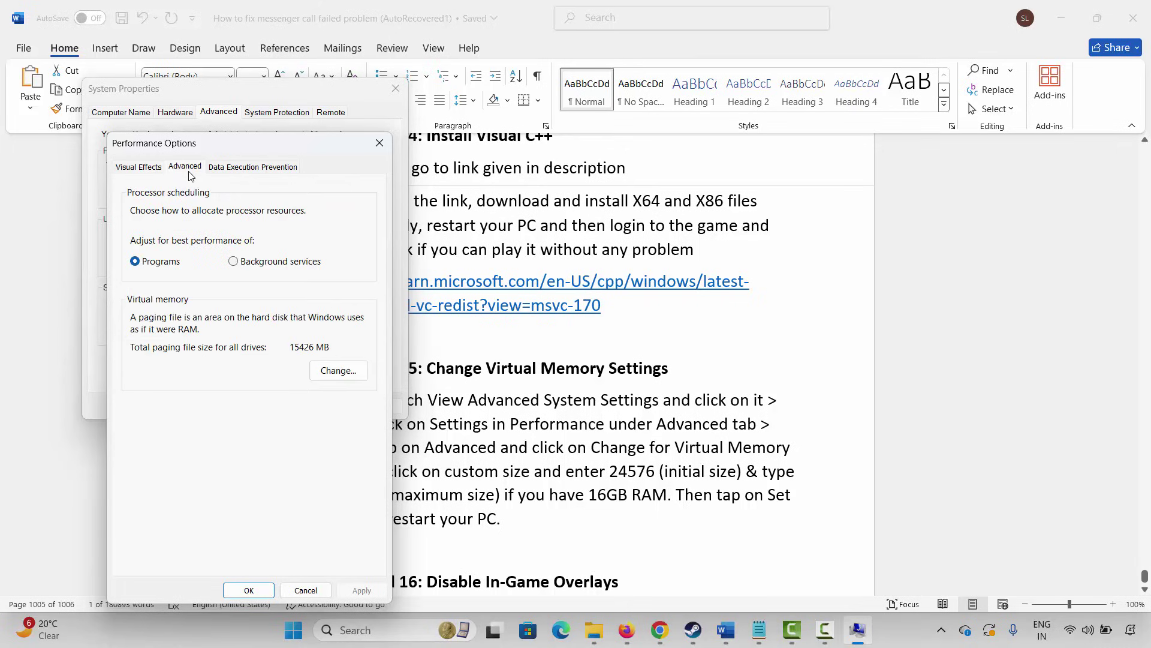
left_click(338, 370)
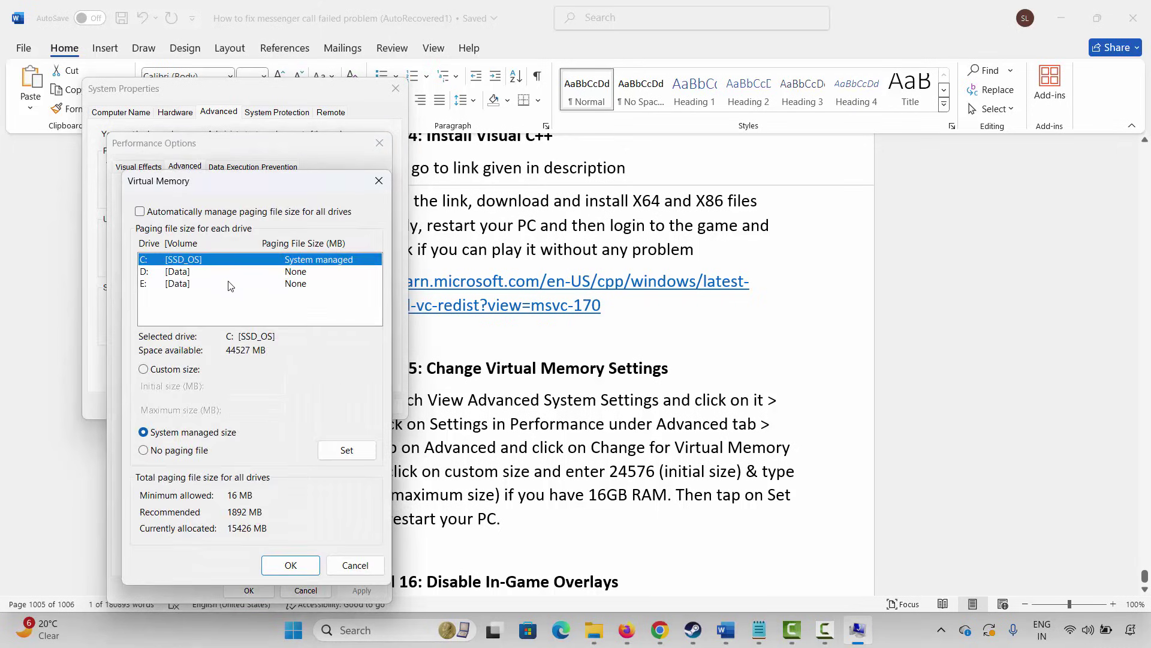
left_click(181, 273)
left_click(182, 282)
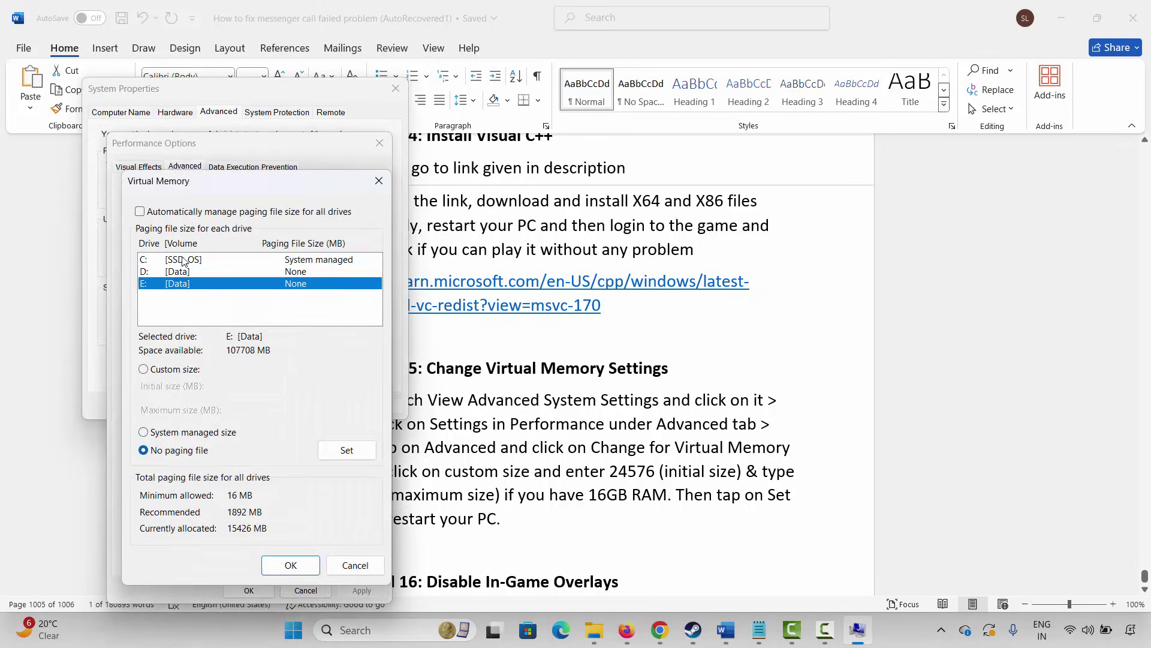
left_click(183, 261)
left_click(183, 273)
left_click(179, 281)
Step: Give drive C: a custom 12288–24576 MB paging file and close System Properties
left_click(185, 261)
left_click(144, 370)
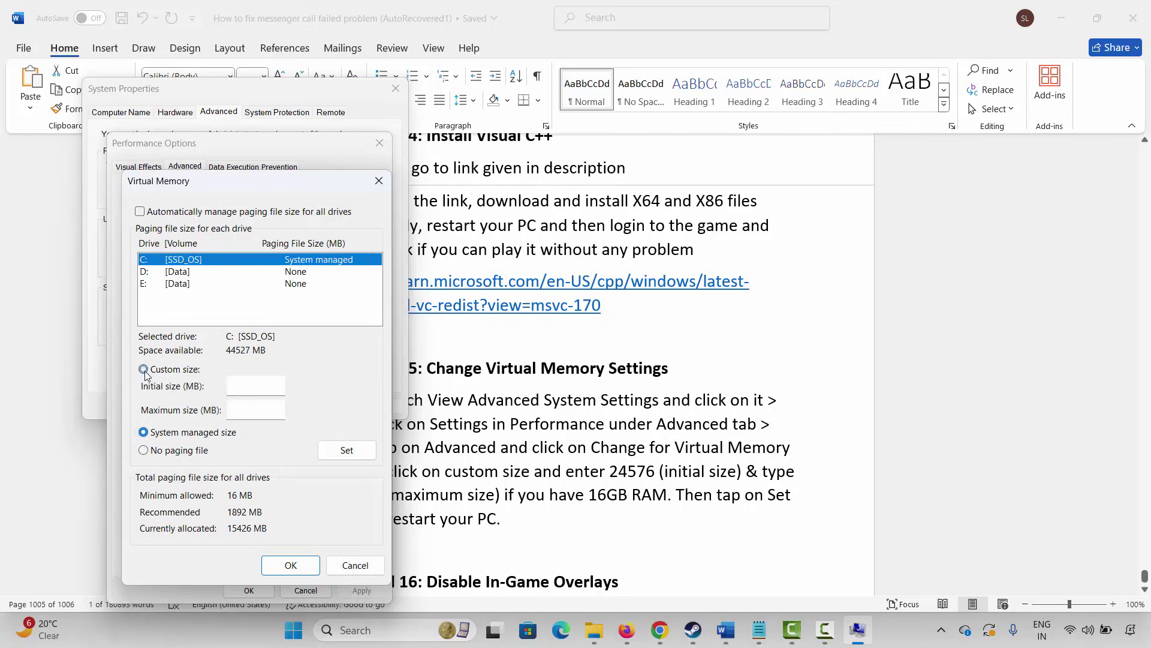
left_click(247, 385)
type("12288")
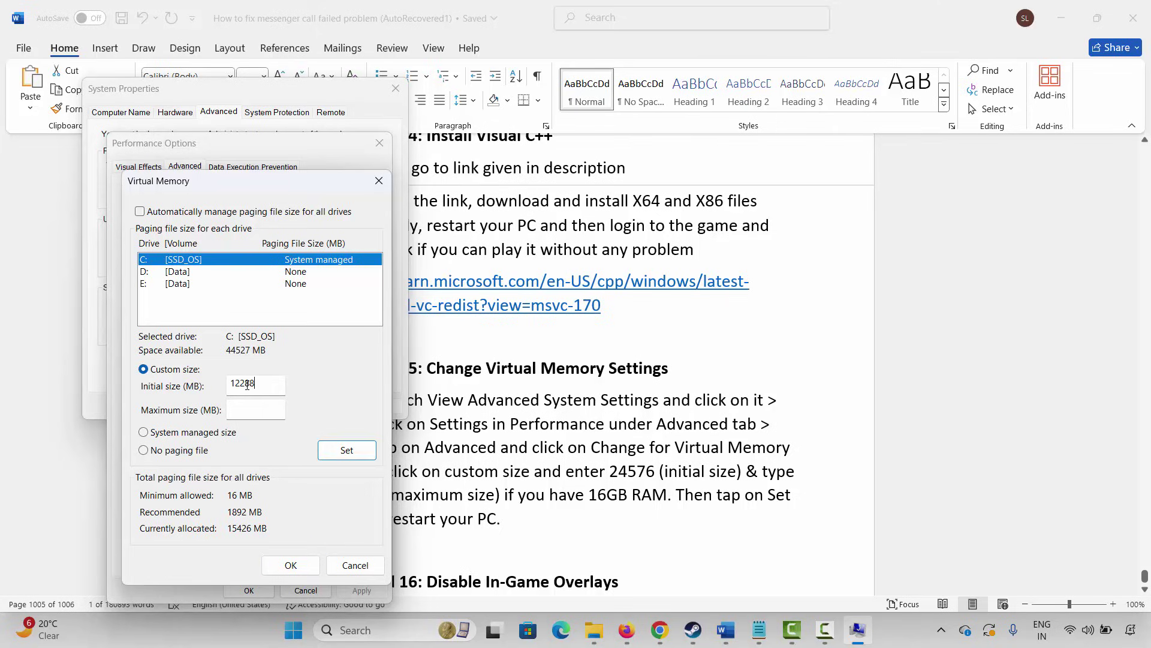
key("Tab")
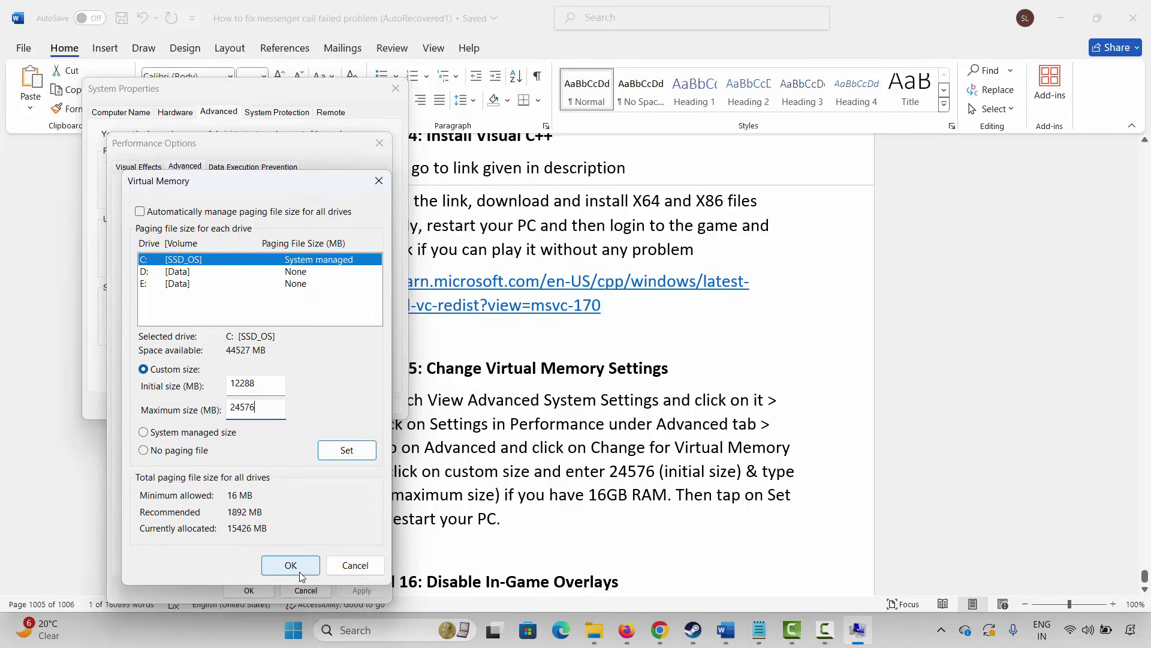
left_click(355, 565)
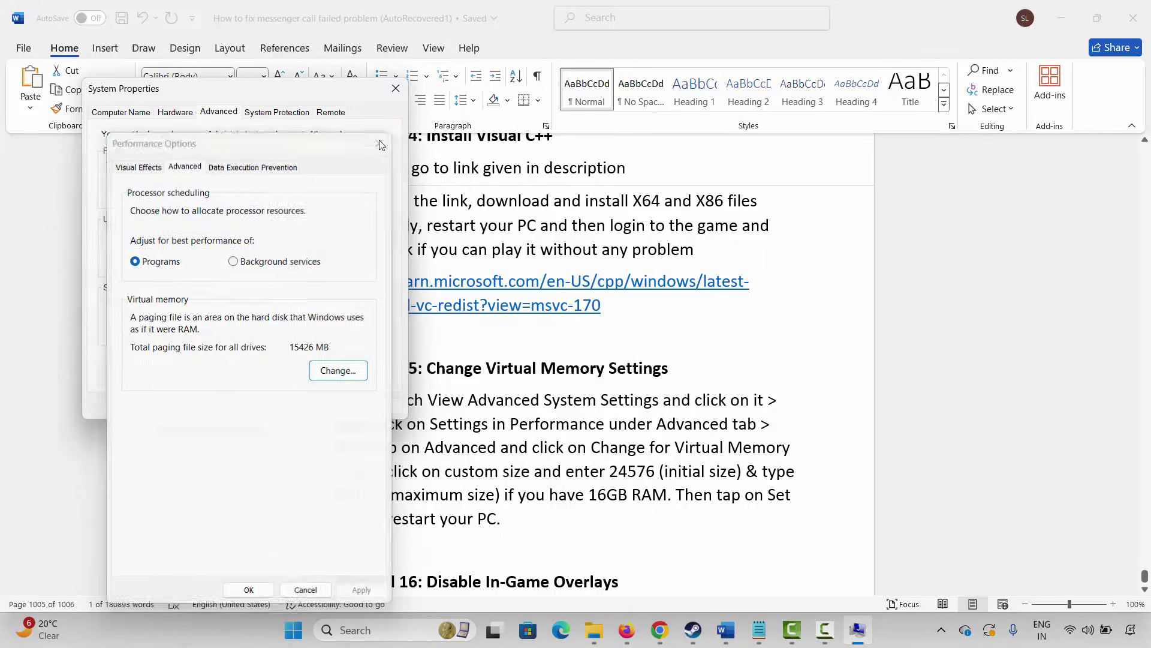
left_click(306, 590)
left_click(396, 89)
Step: Scroll the Word guide and bring Steam's Cloudheim Demo library page to the front
scroll(438, 487, "down", 2)
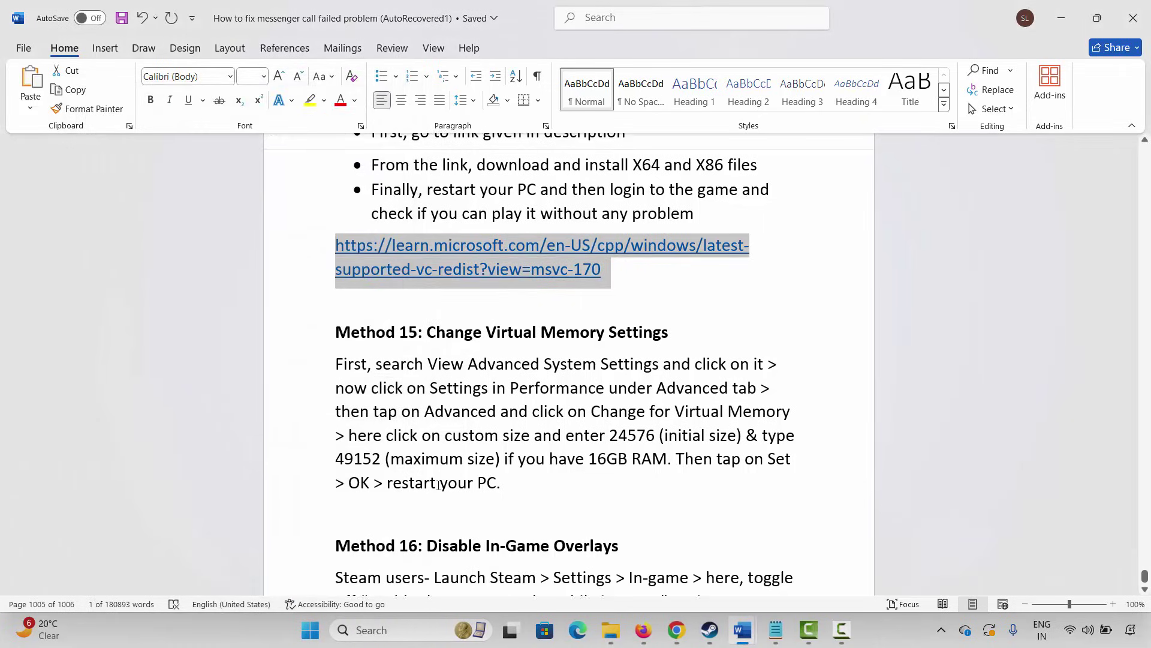
scroll(372, 471, "down", 2)
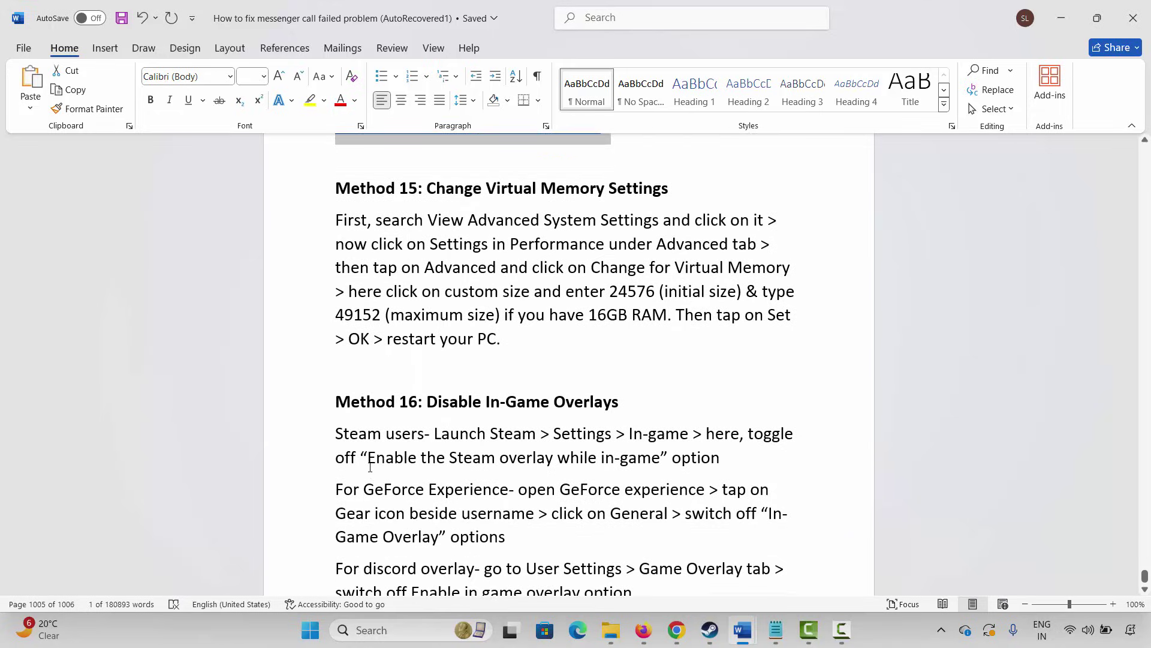
left_click(711, 631)
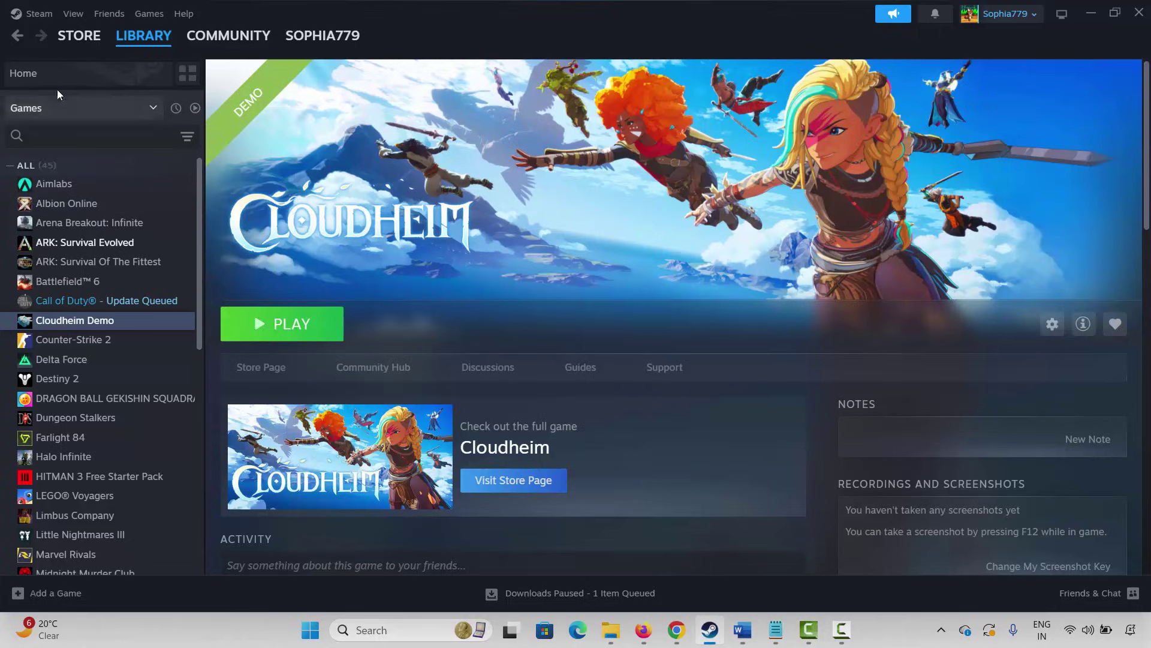
Step: Turn off 'Enable the Steam Overlay while in-game' under Steam's In Game settings and close Settings
left_click(36, 13)
left_click(91, 163)
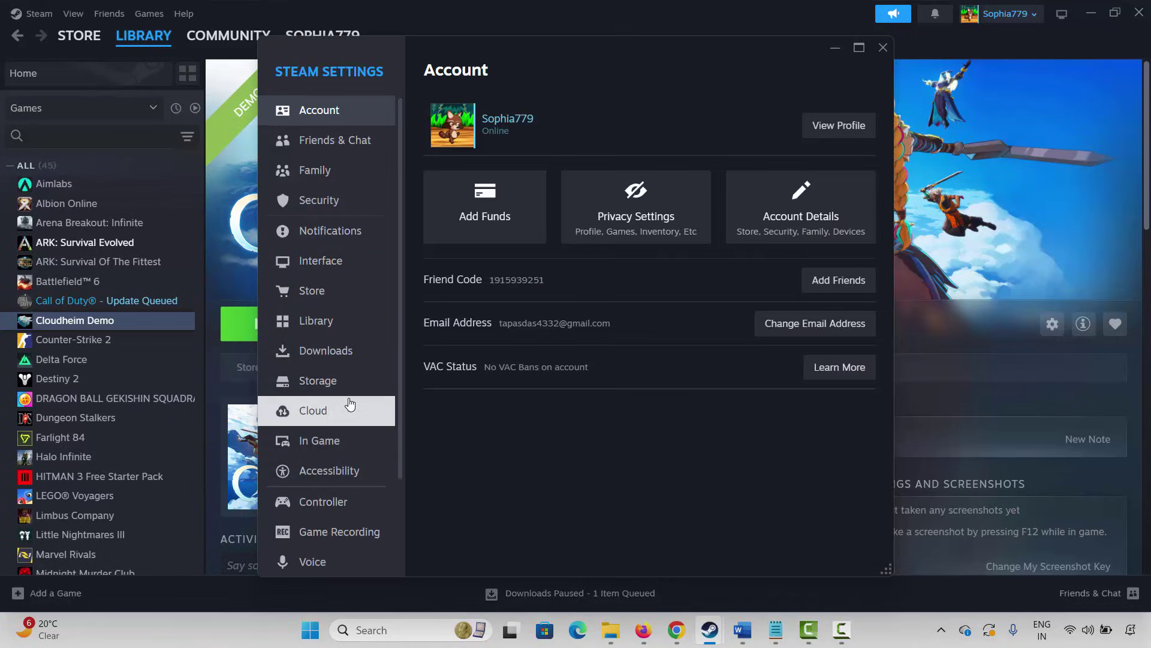
left_click(324, 447)
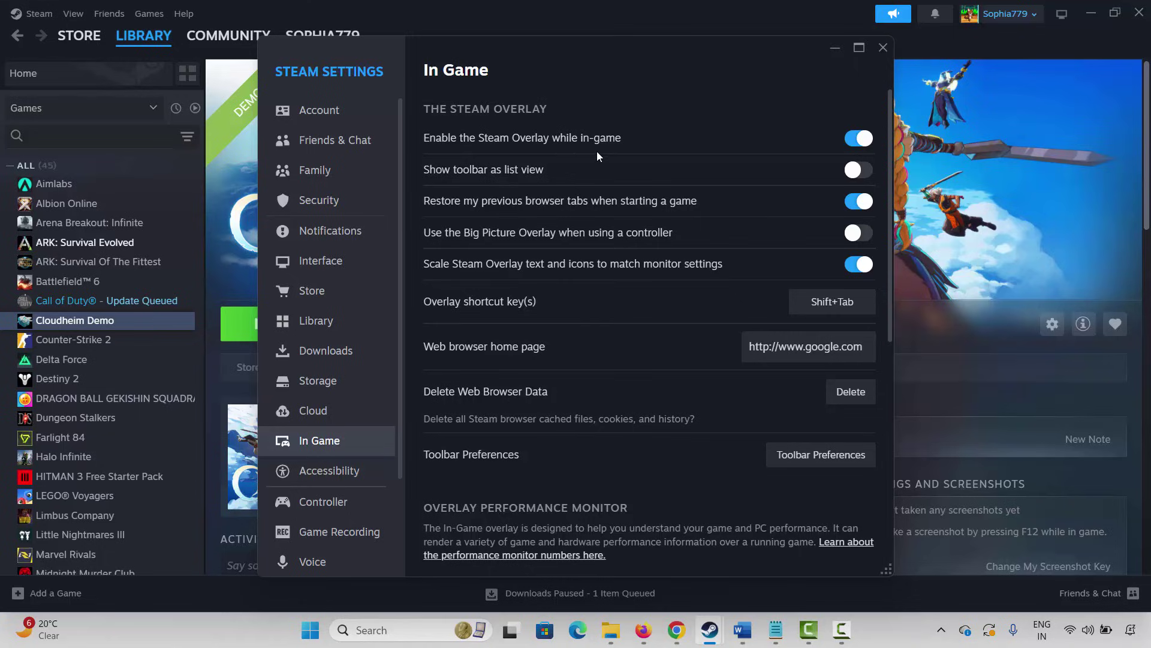
left_click(855, 140)
left_click(883, 47)
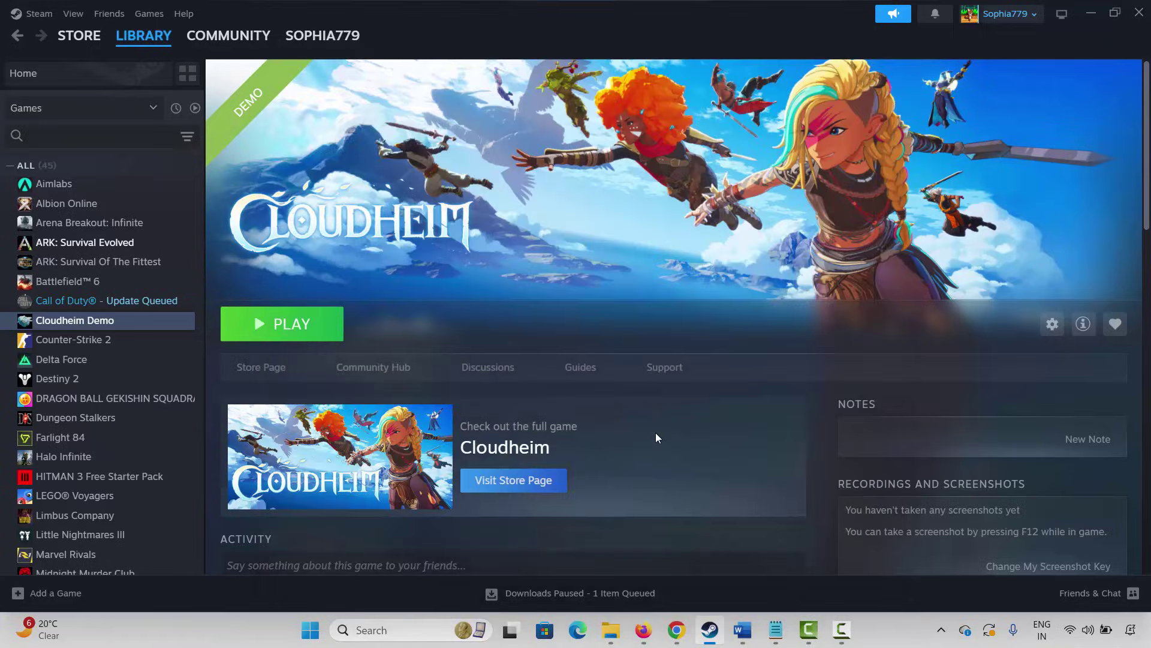
Step: Minimize Steam and read through Method 16's overlay steps in Word, highlighting lines
left_click(709, 630)
scroll(368, 478, "down", 1)
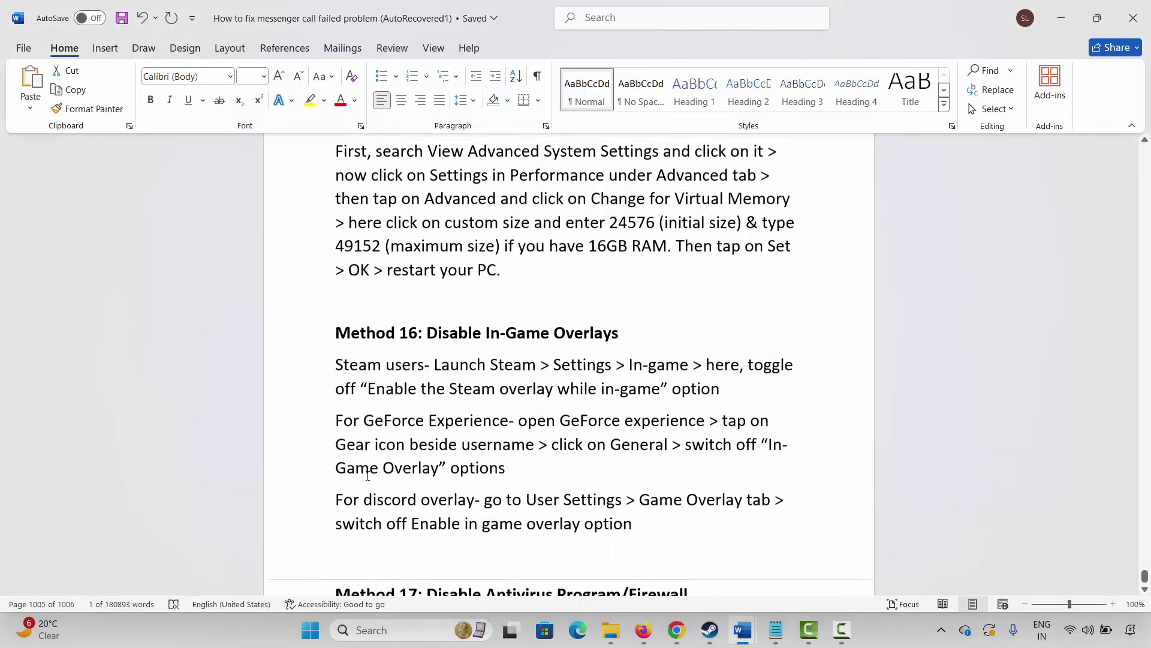
left_click_drag(336, 418, 708, 420)
left_click_drag(336, 442, 463, 442)
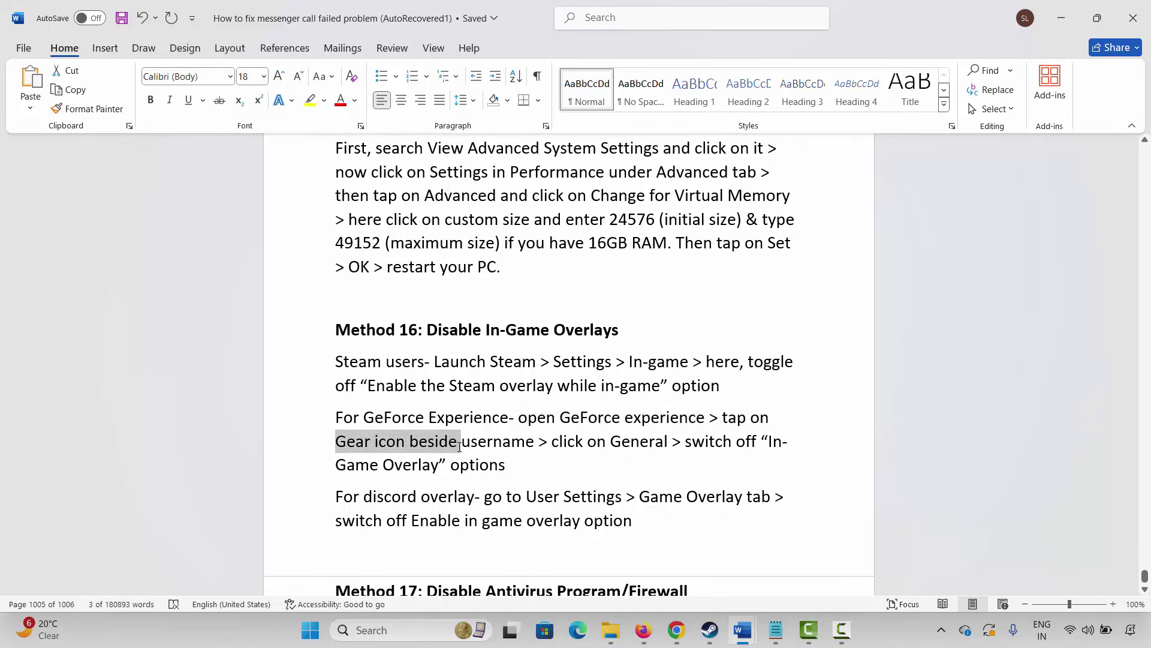
left_click(597, 442)
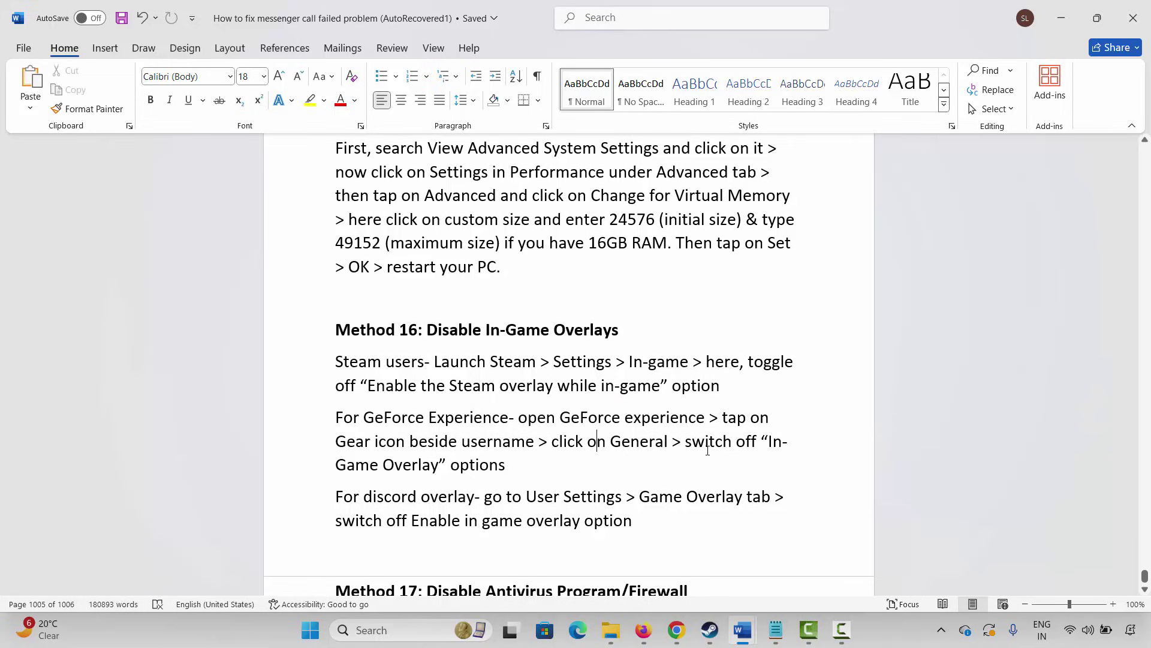
left_click_drag(374, 461, 506, 464)
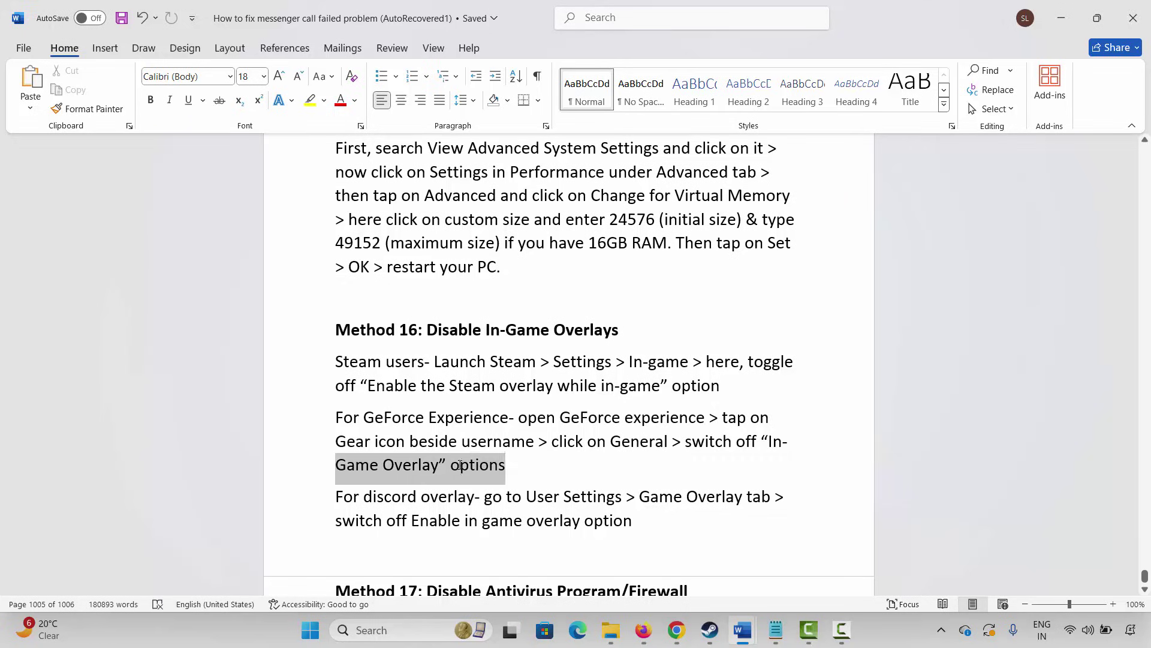
left_click_drag(336, 498, 475, 497)
left_click(522, 520)
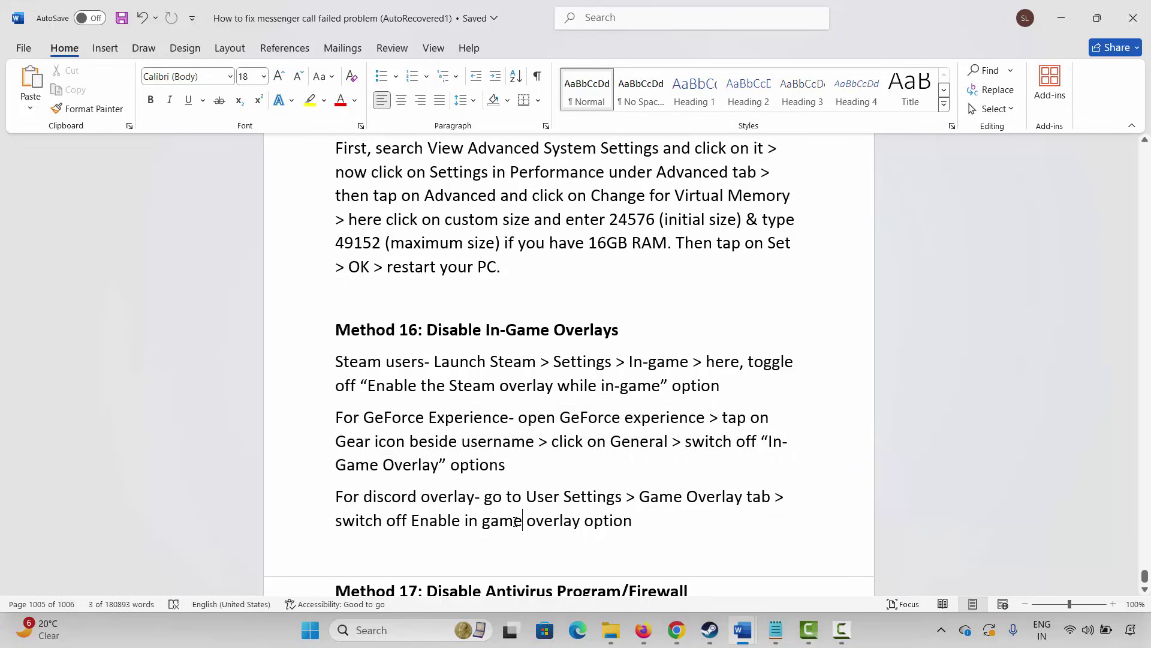
left_click_drag(336, 521, 470, 521)
left_click(388, 442)
Step: Scroll to Method 17 and highlight the antivirus and game play sentences while reading
scroll(400, 442, "down", 5)
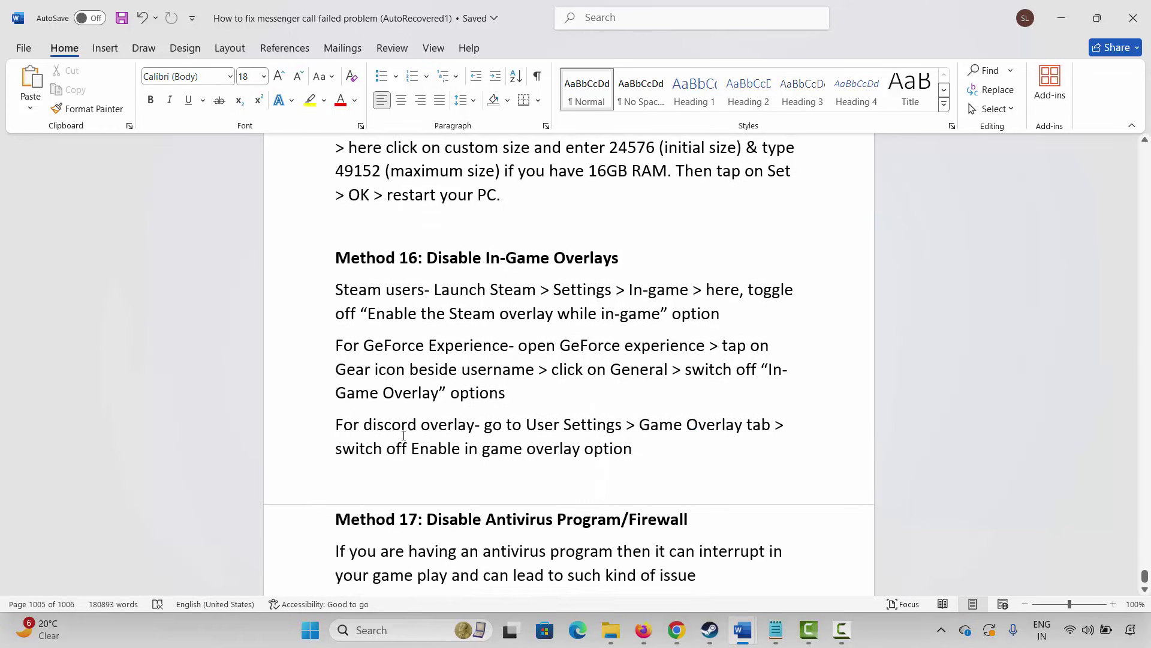
scroll(405, 438, "down", 3)
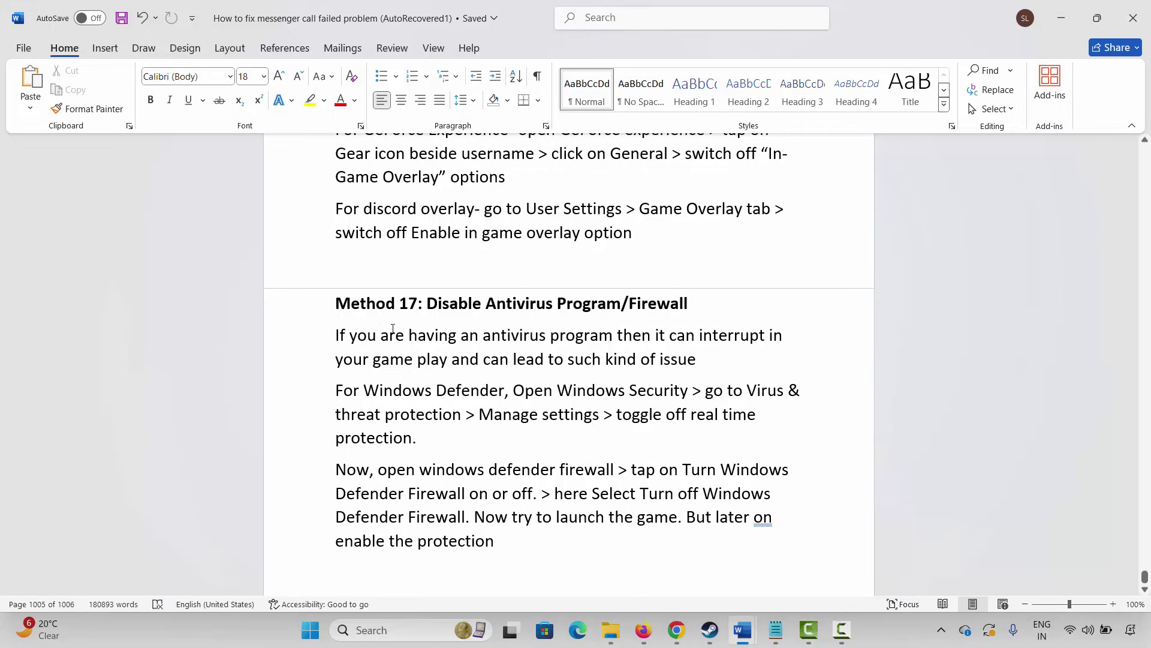
left_click_drag(382, 335, 617, 336)
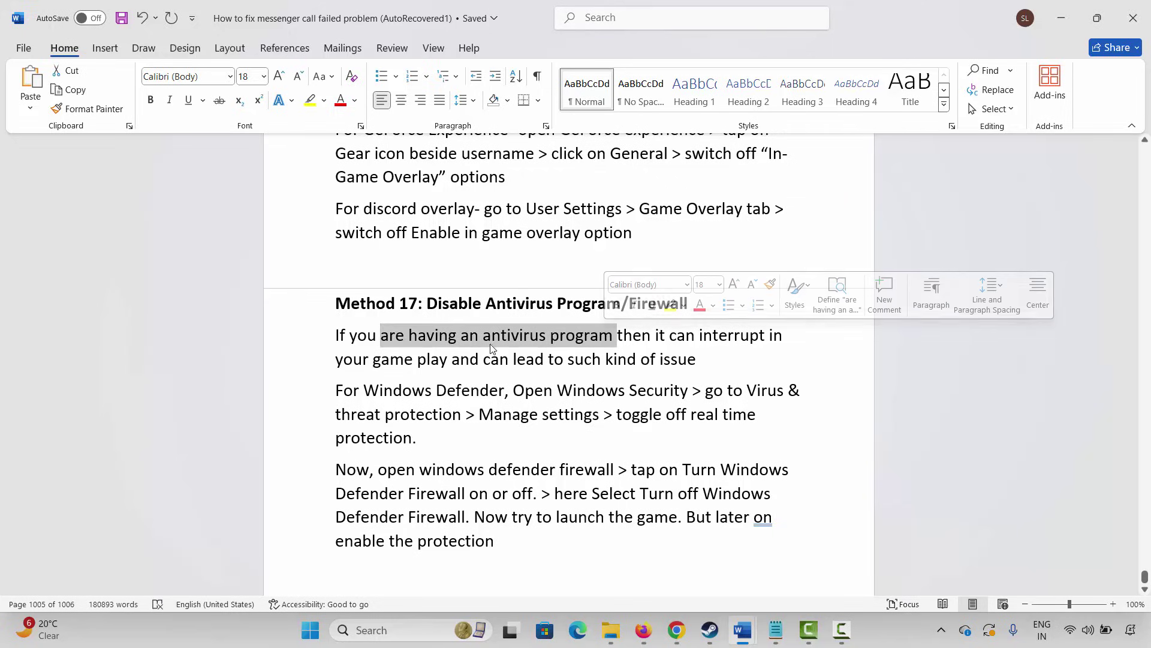
left_click_drag(373, 358, 513, 360)
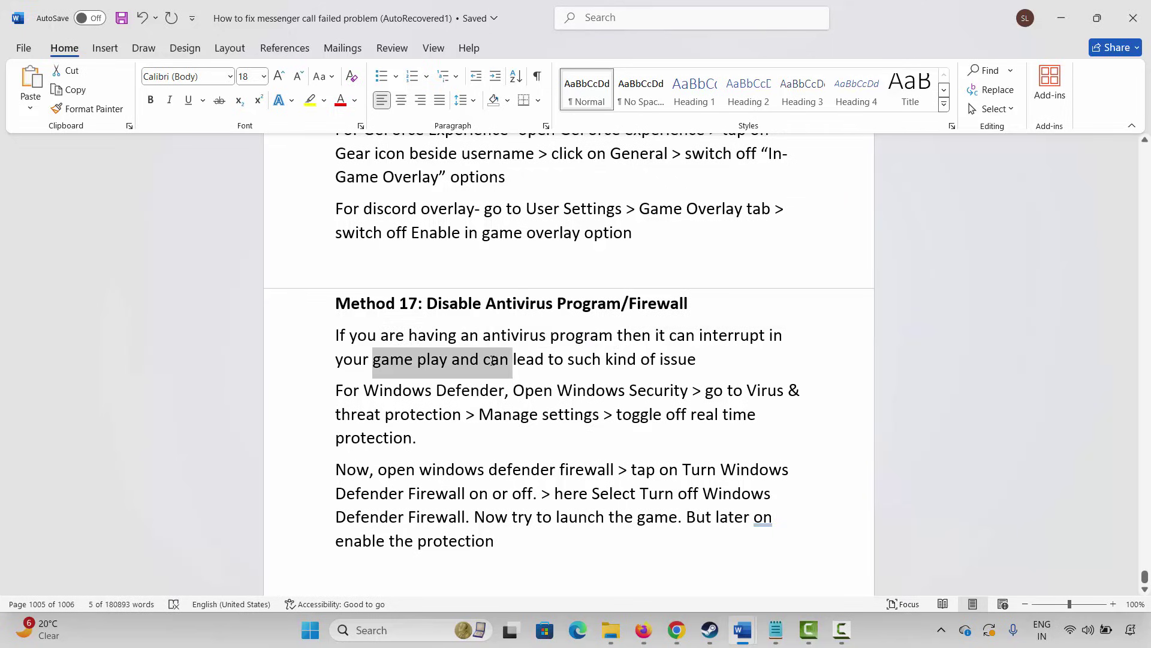
Step: Confirm real-time protection is off in Windows Security's virus protection settings, then close it
left_click(565, 428)
left_click(381, 639)
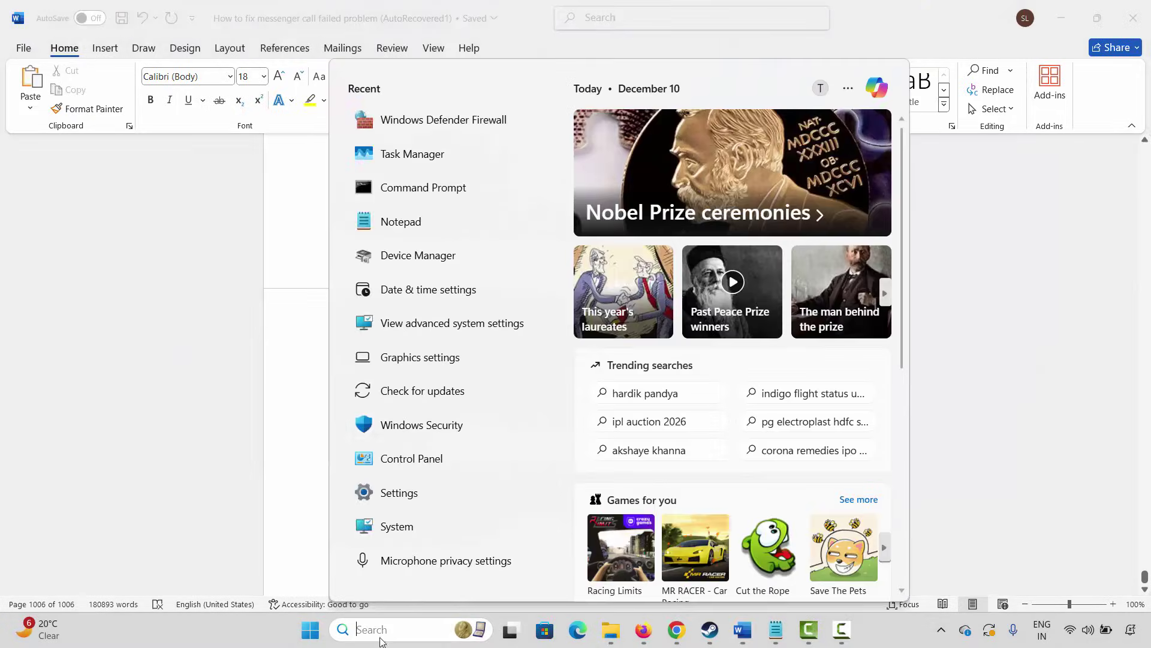
left_click(424, 427)
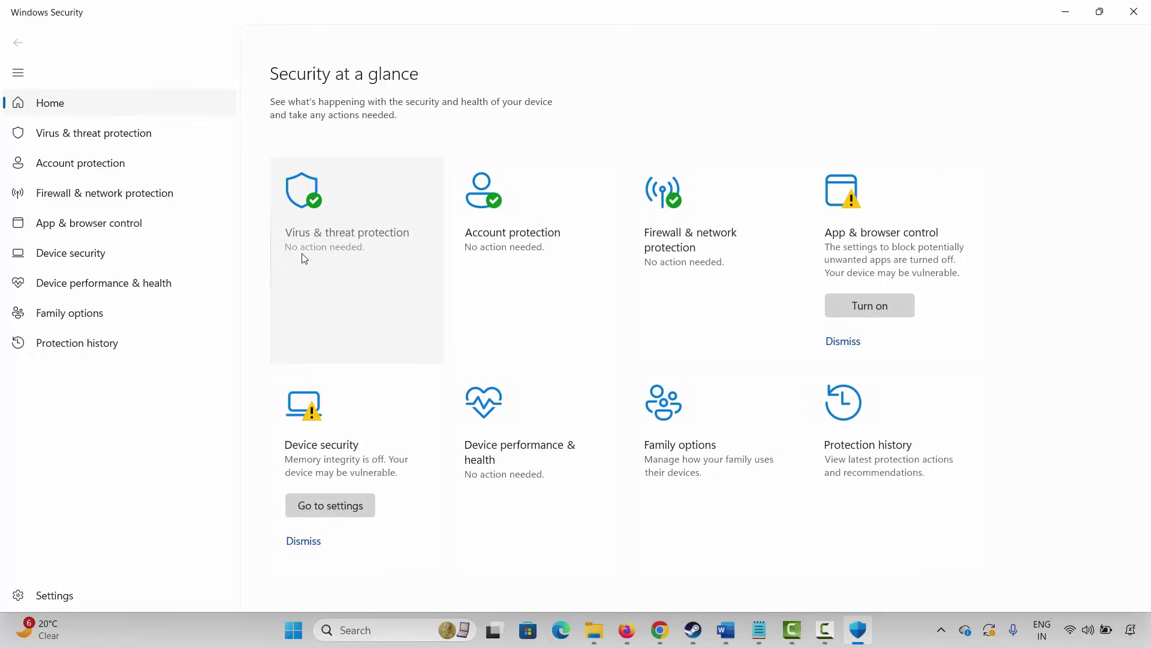
left_click(357, 243)
scroll(406, 385, "down", 5)
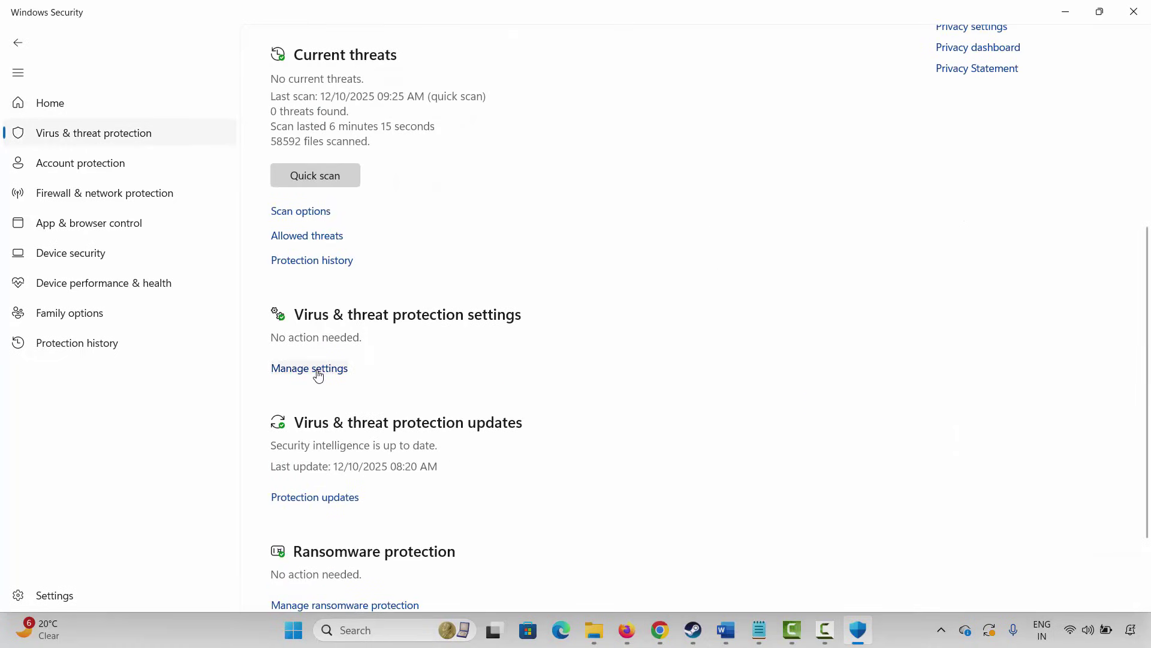
left_click(318, 376)
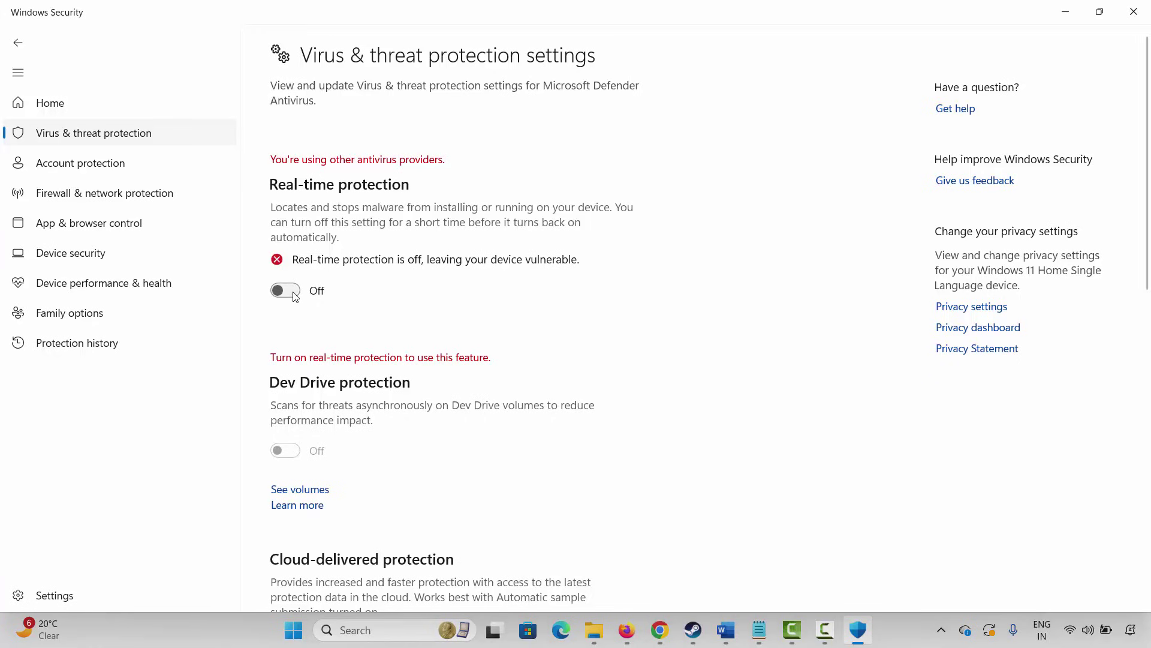
left_click(1134, 11)
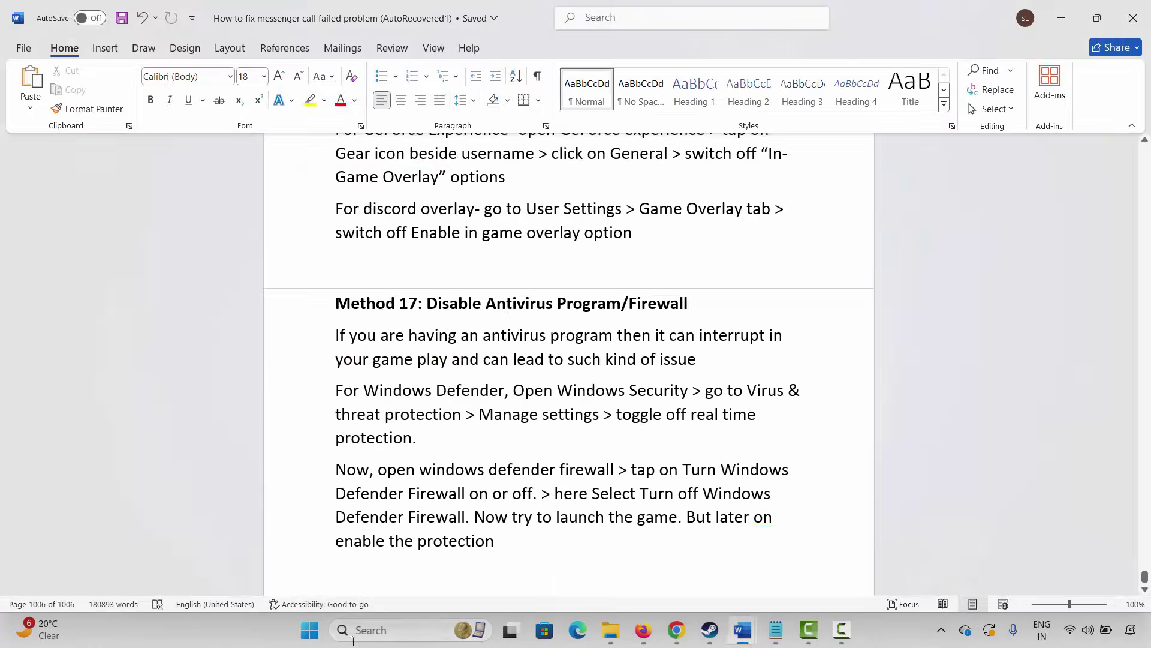
Step: Turn off Windows Defender Firewall for private and public networks and close the firewall window
left_click(354, 636)
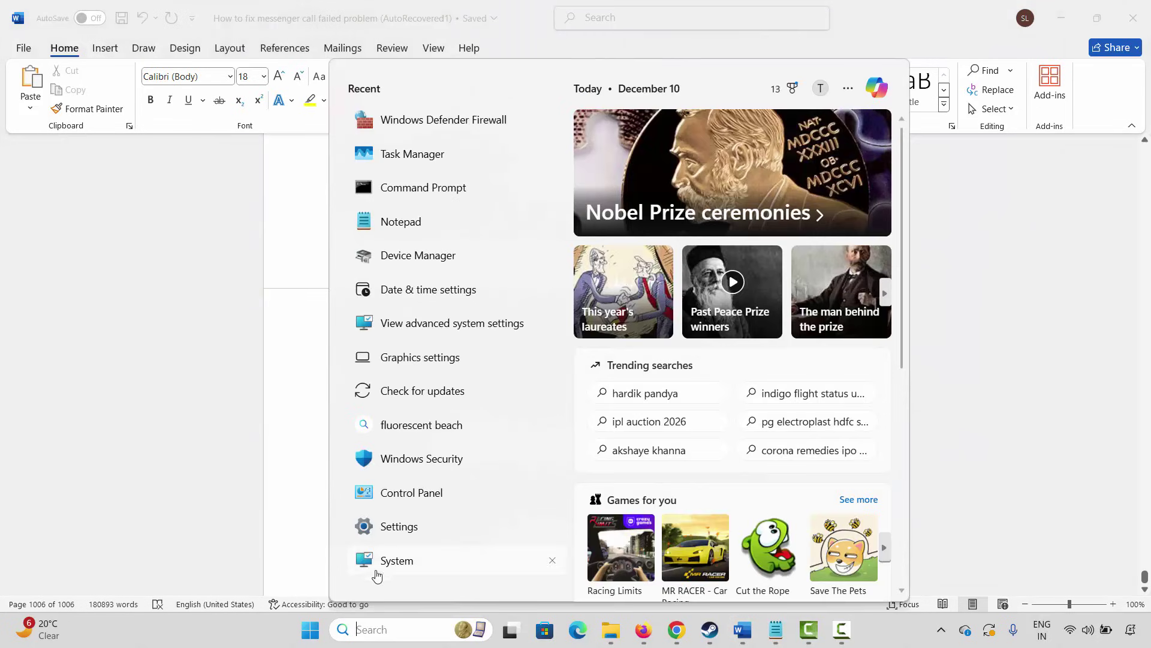
left_click(429, 120)
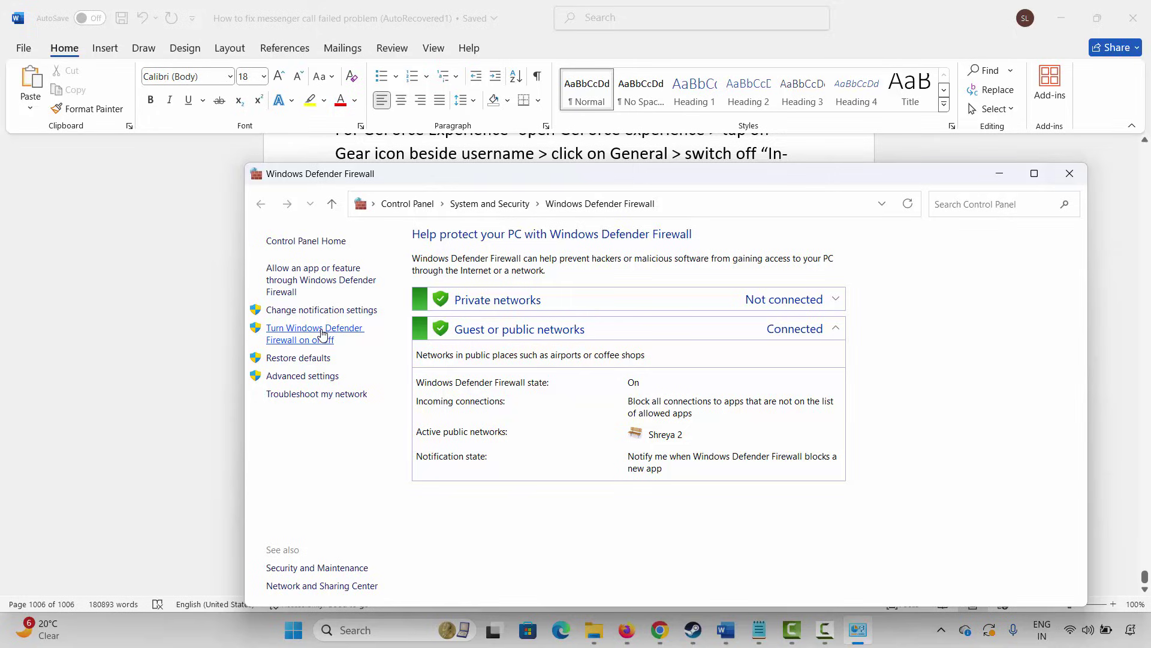
left_click(322, 334)
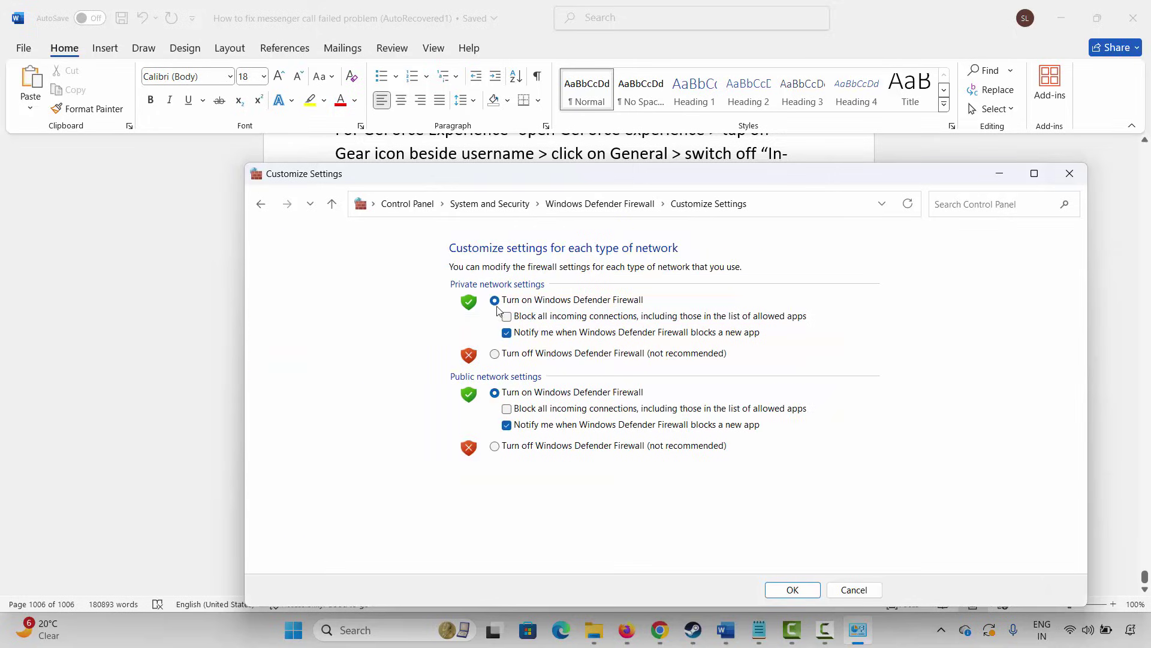
left_click(496, 355)
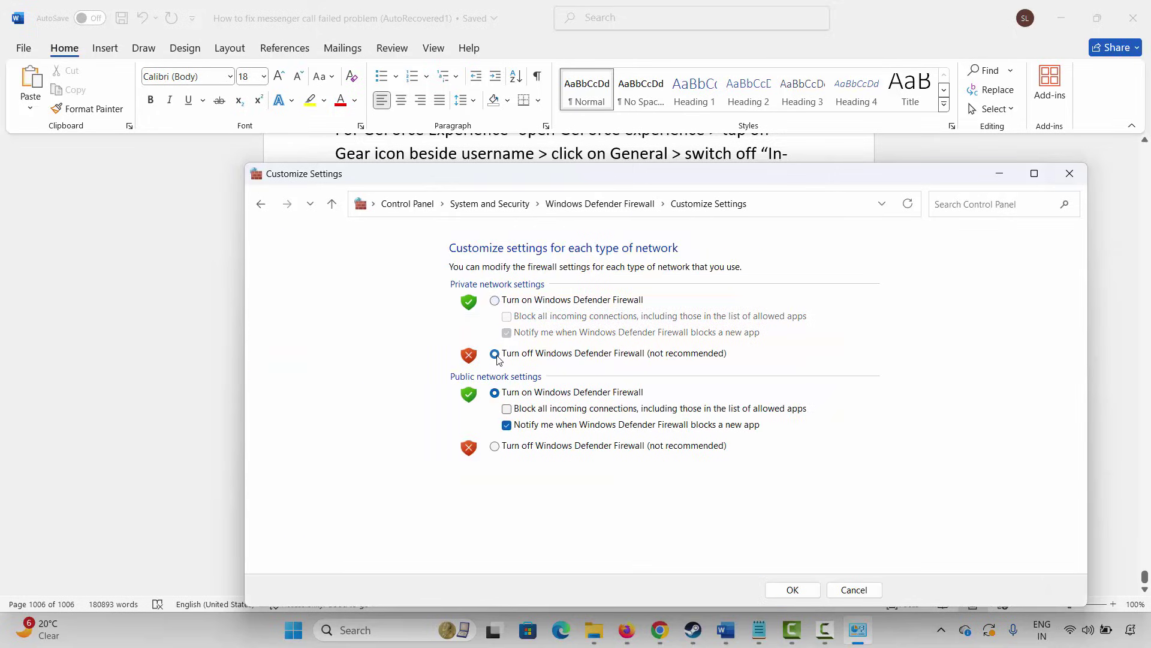
left_click(496, 447)
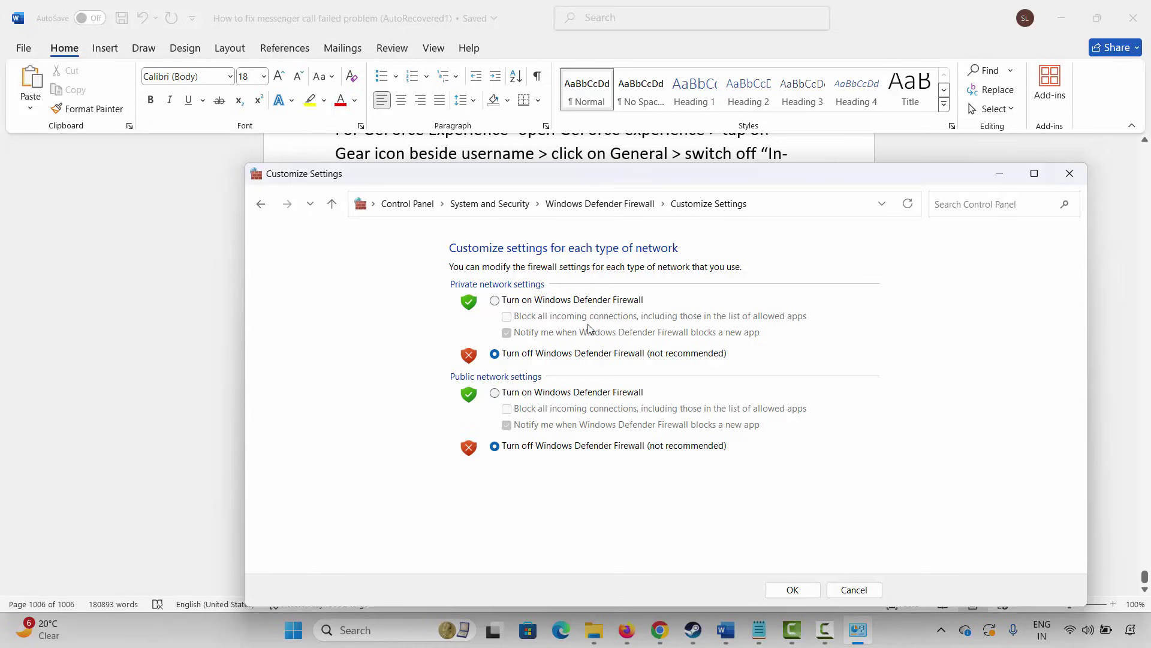
left_click(1070, 173)
scroll(485, 441, "down", 1)
scroll(485, 441, "down", 1)
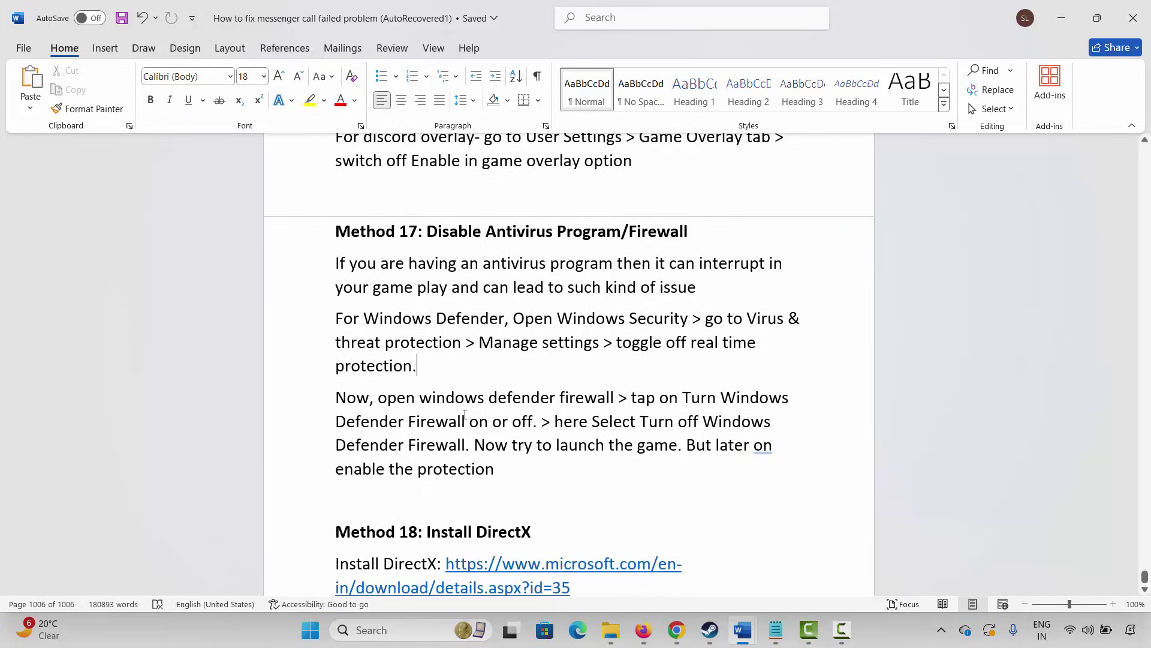
Step: Copy the DirectX download link from Word and switch to its page in Chrome
scroll(464, 415, "down", 1)
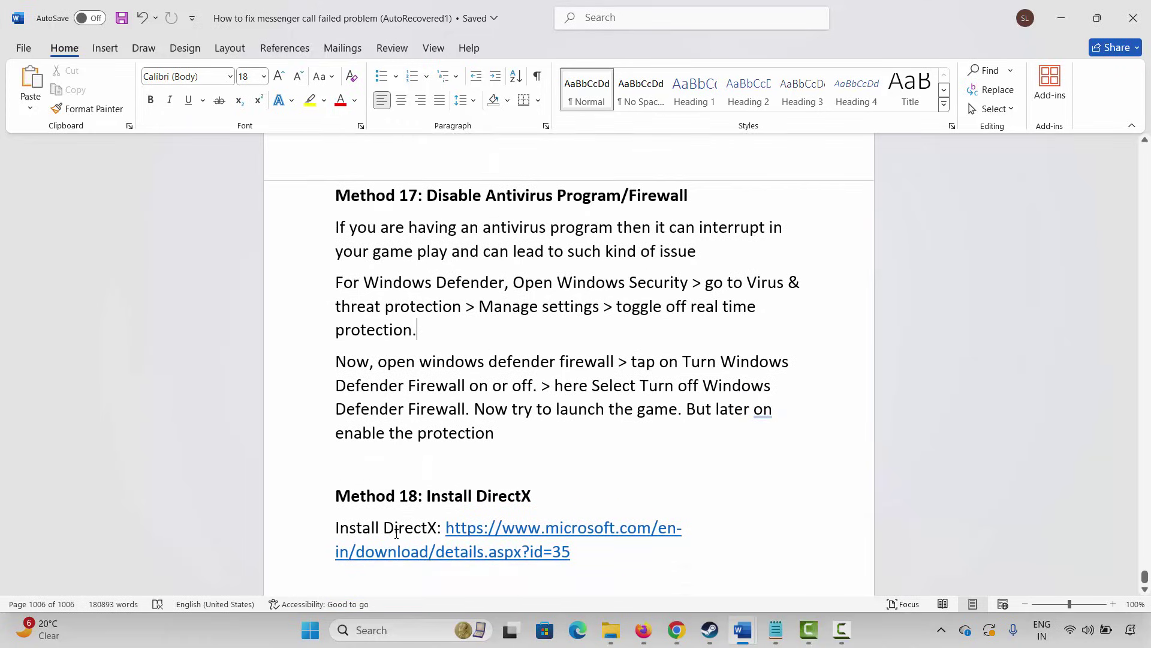
left_click_drag(491, 529, 570, 552)
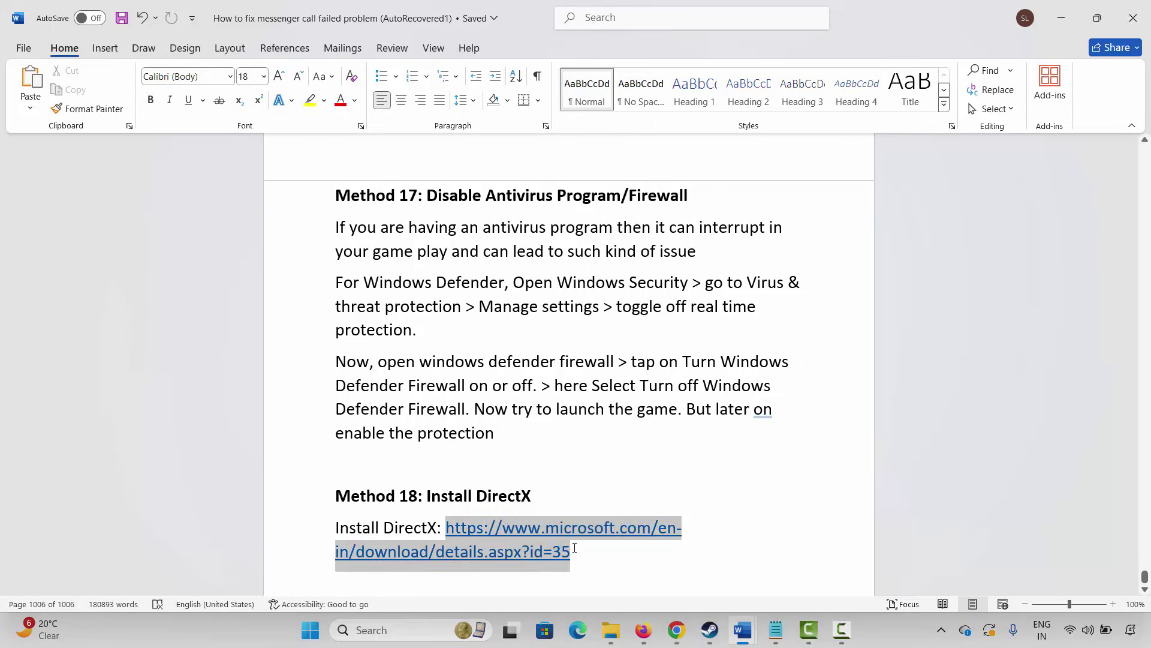
right_click(487, 551)
left_click(523, 247)
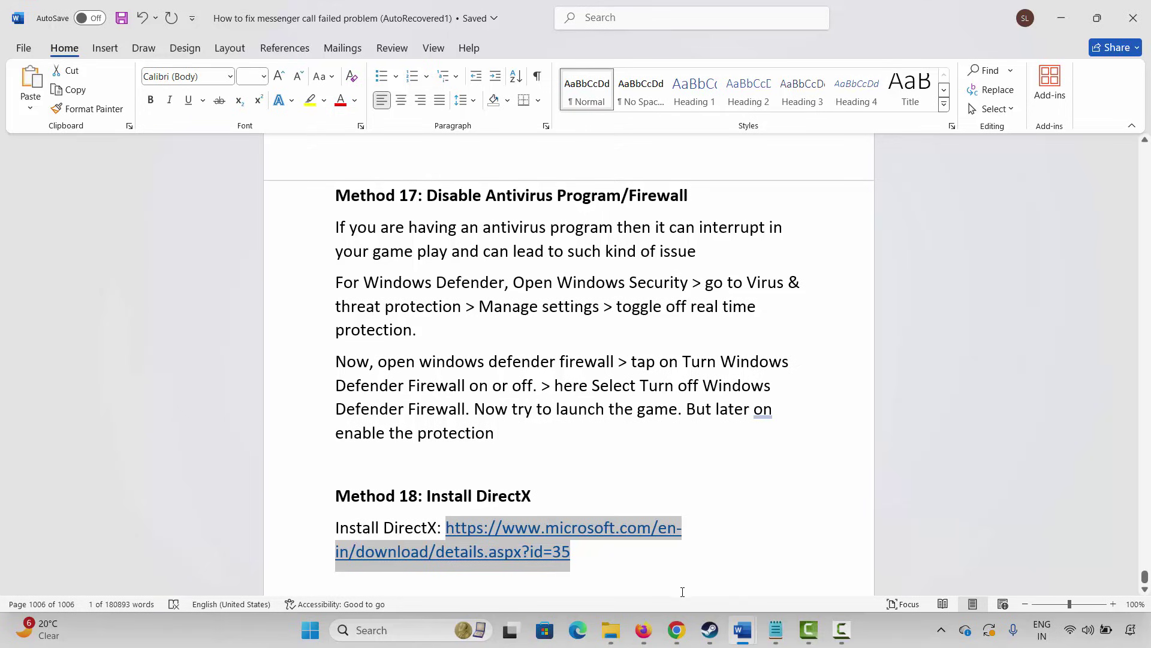
left_click(678, 631)
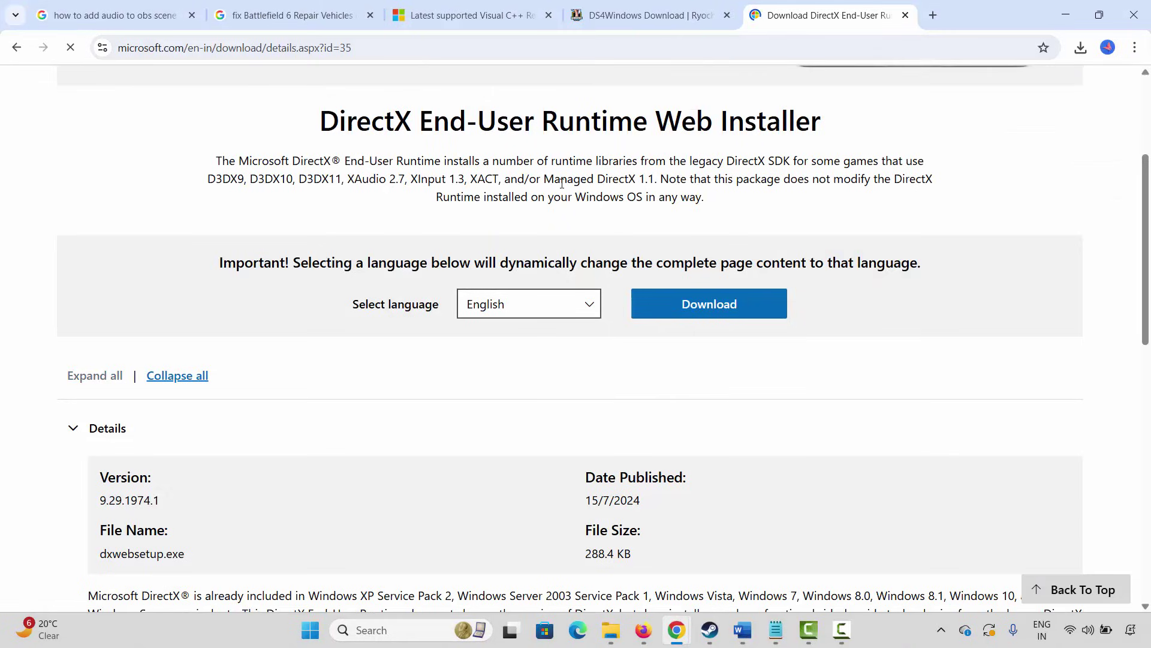
Step: Download dxwebsetup.exe, the DirectX End-User Runtime Web Installer, then return to Word's notes
left_click(702, 312)
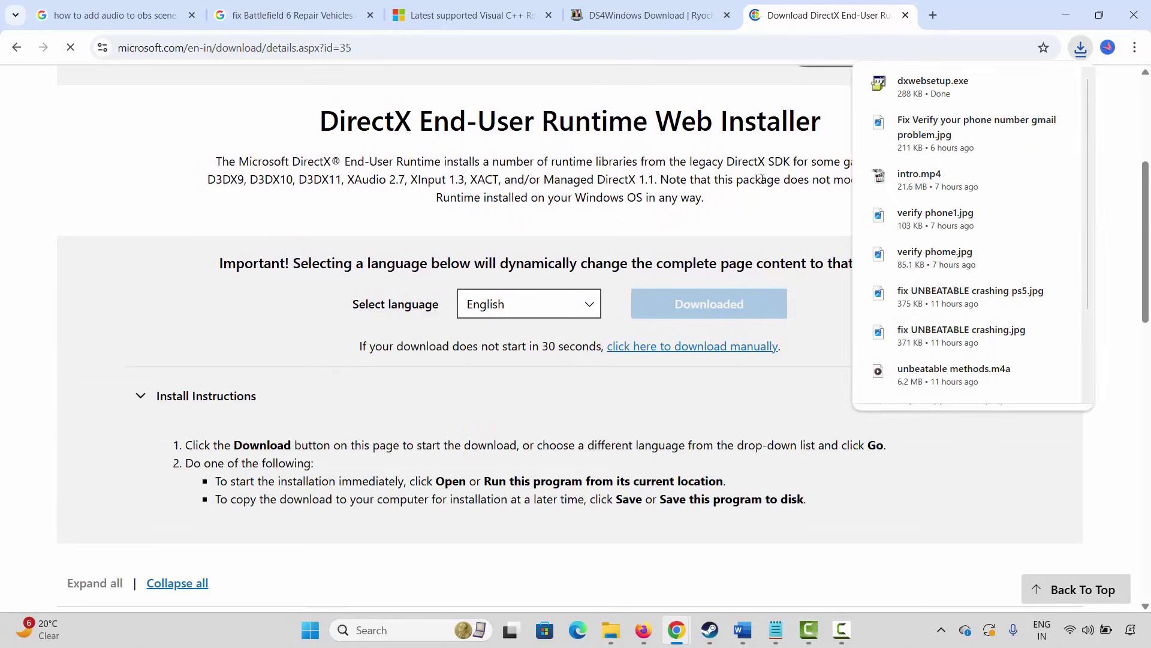
scroll(762, 179, "up", 1)
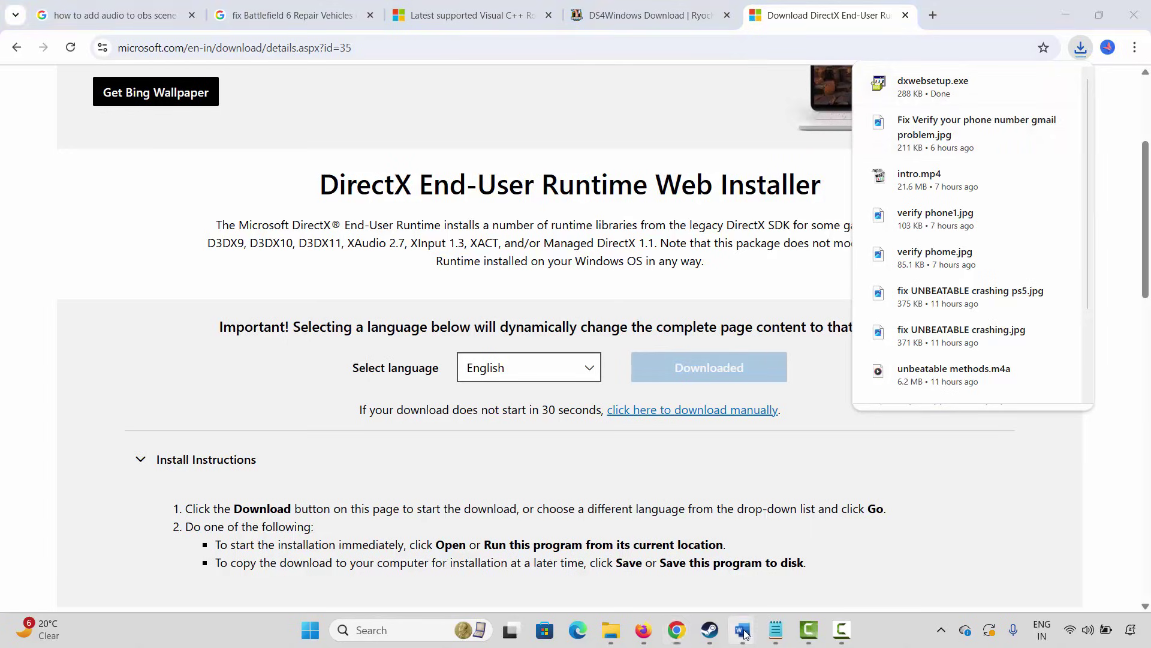
mouse_move(754, 625)
left_click(708, 540)
scroll(461, 486, "down", 1)
Step: Scroll Word to Method 19 and open Windows' Graphics settings page
scroll(461, 487, "down", 1)
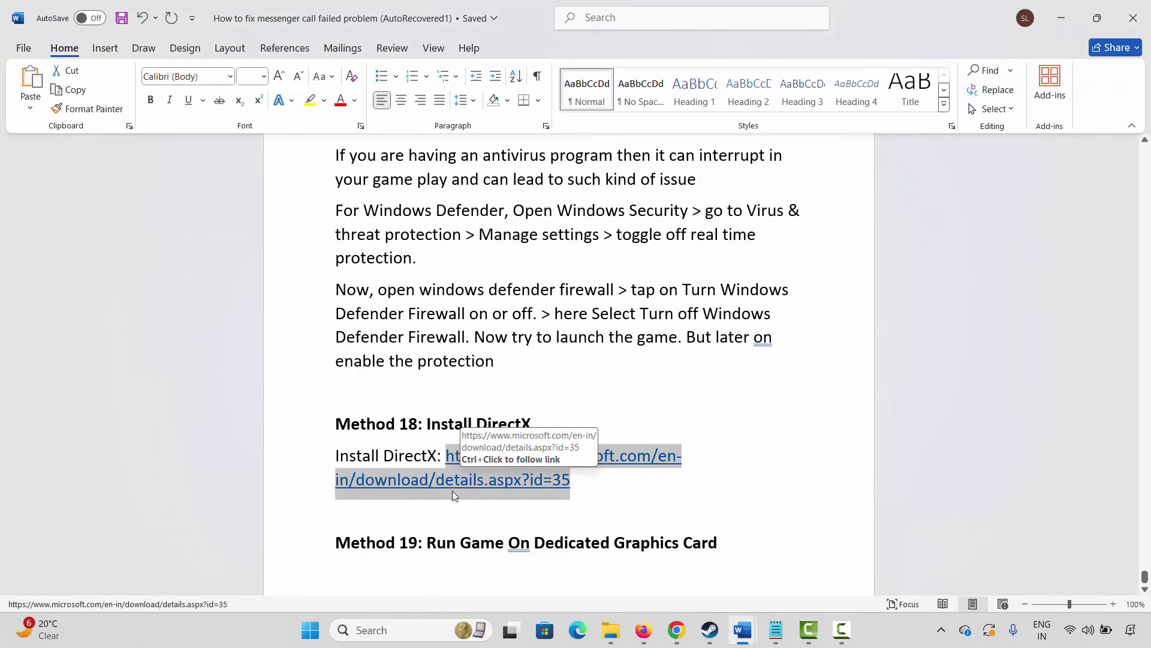
left_click(300, 550)
left_click(450, 556)
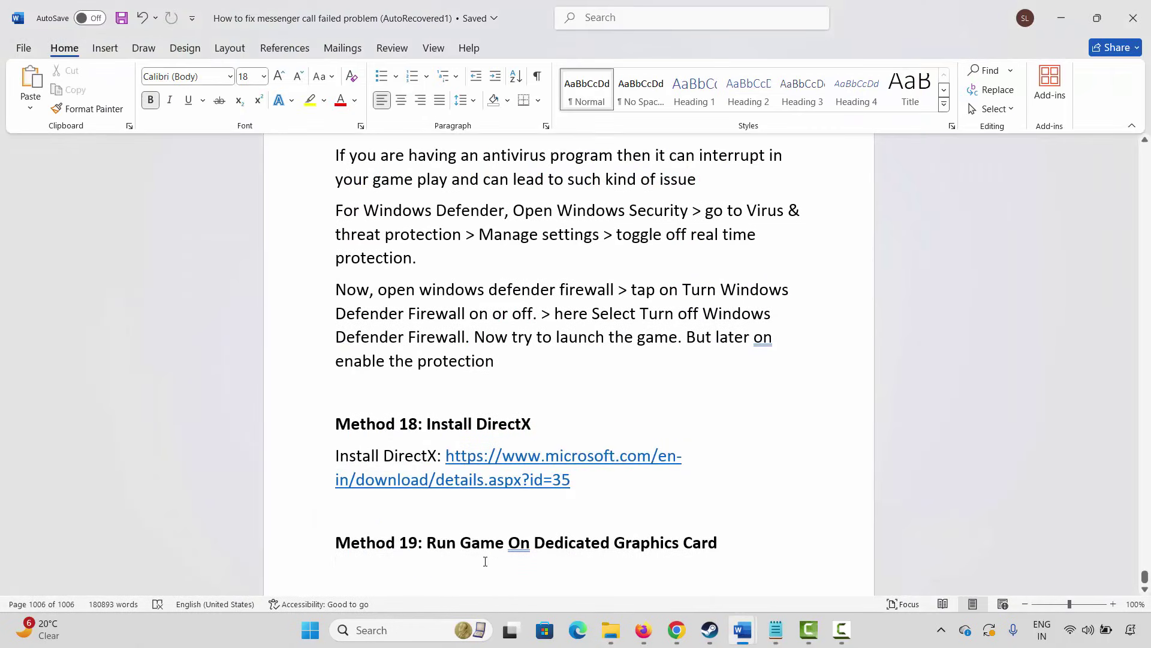
left_click(378, 629)
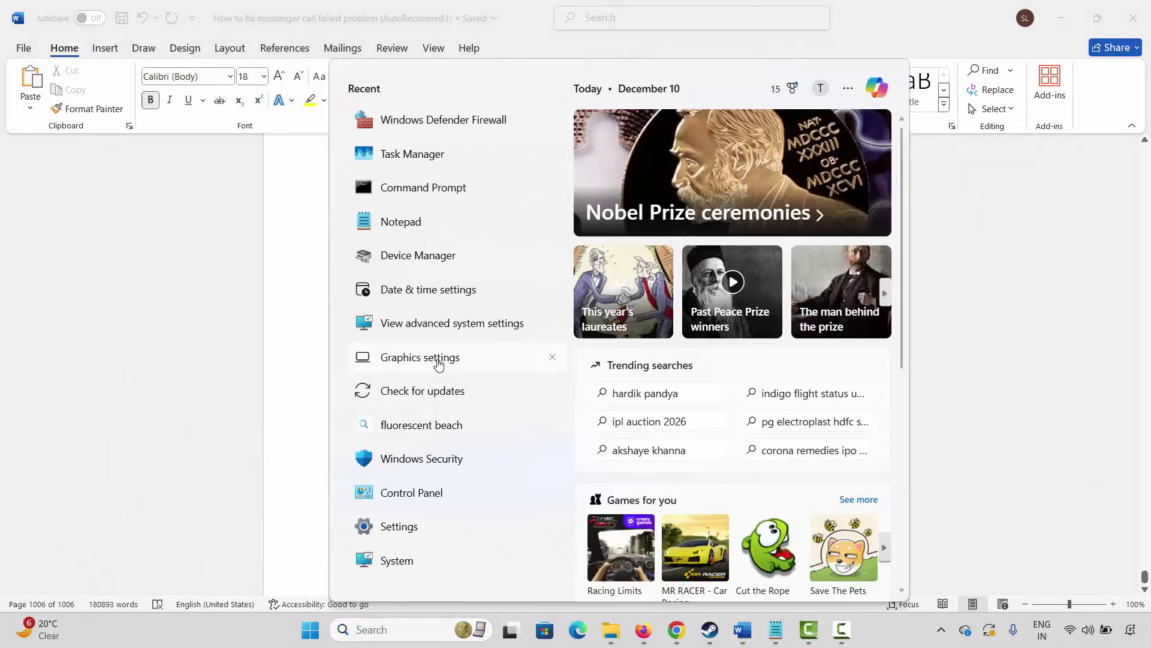
left_click(437, 359)
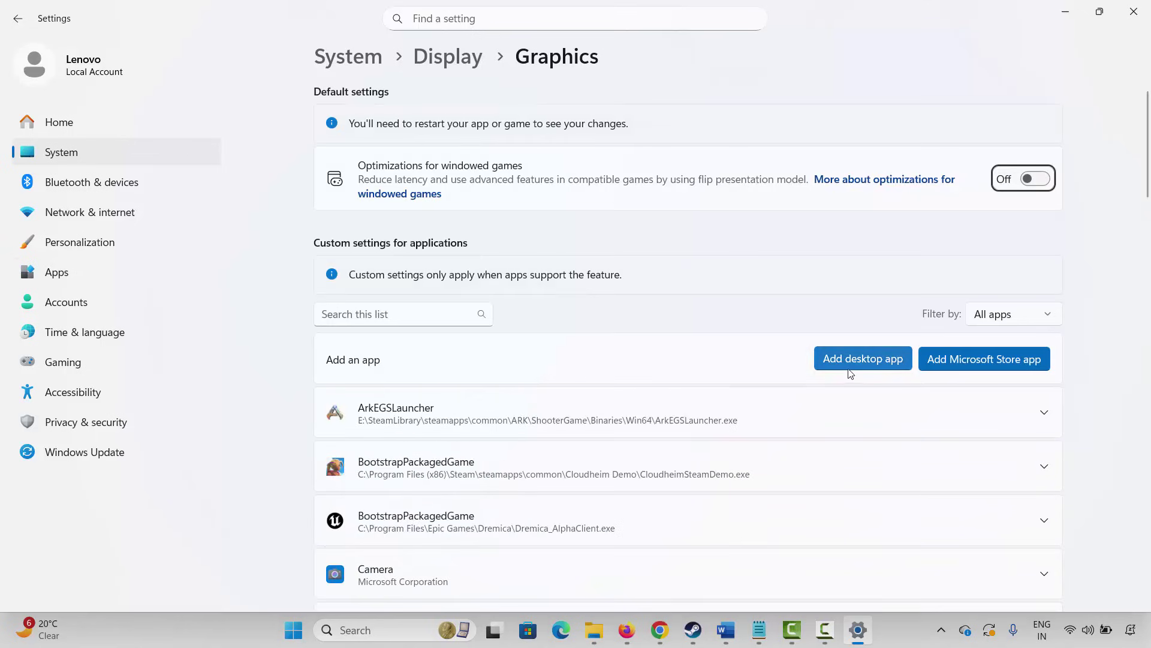
scroll(707, 471, "down", 5)
scroll(712, 462, "up", 5)
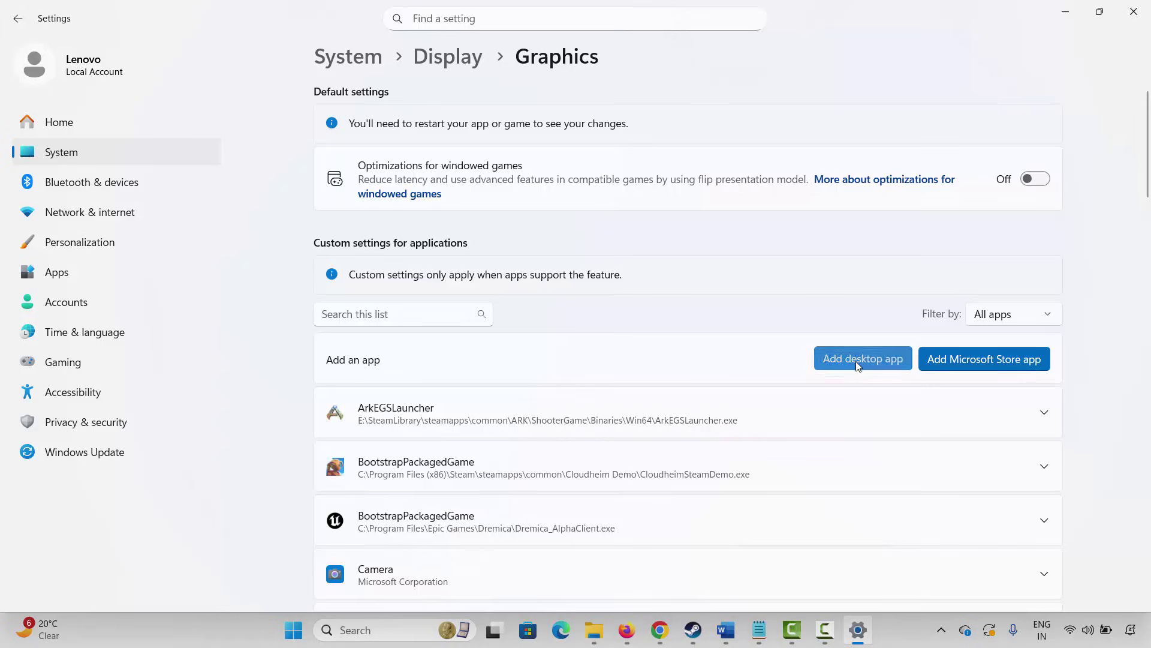
left_click(856, 362)
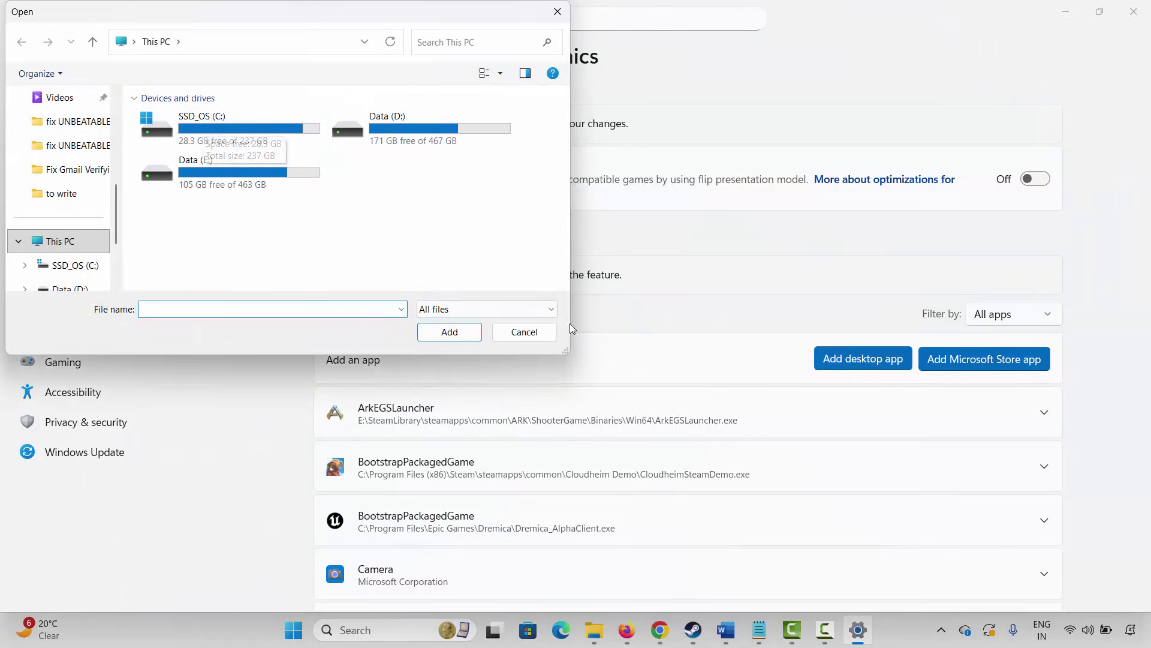
left_click(524, 332)
Step: Set RobloxStudio's GPU preference to High Performance (Intel(R) UHD Graphics) and close Settings
scroll(979, 462, "down", 3)
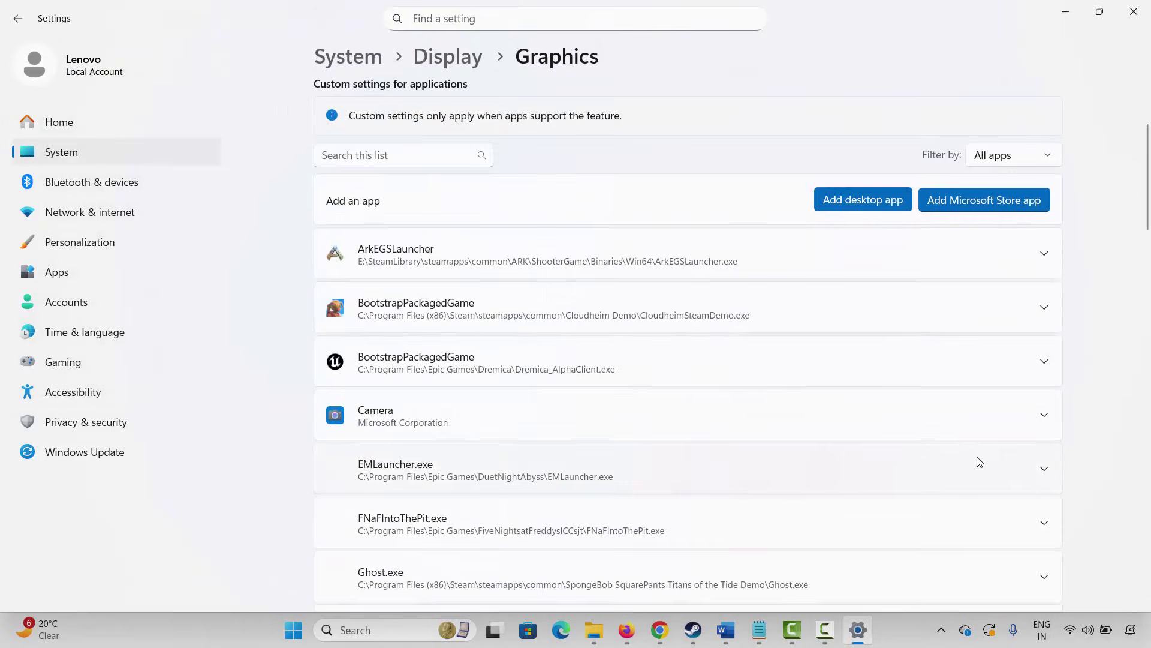
scroll(979, 456, "down", 2)
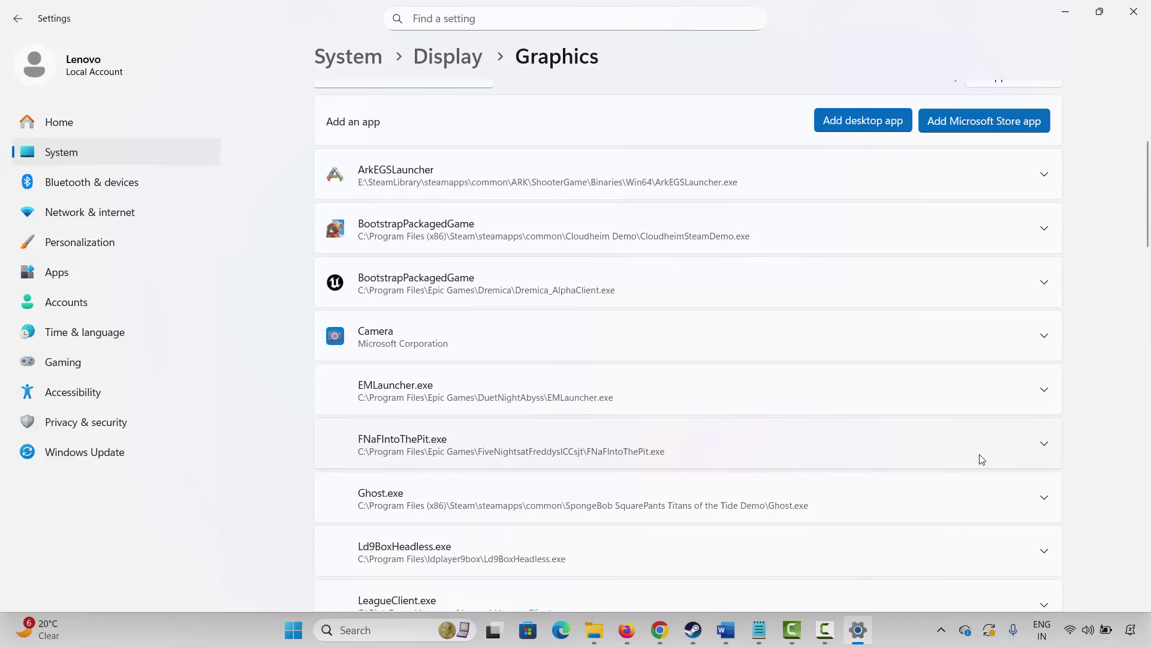
scroll(981, 459, "down", 5)
scroll(958, 468, "down", 3)
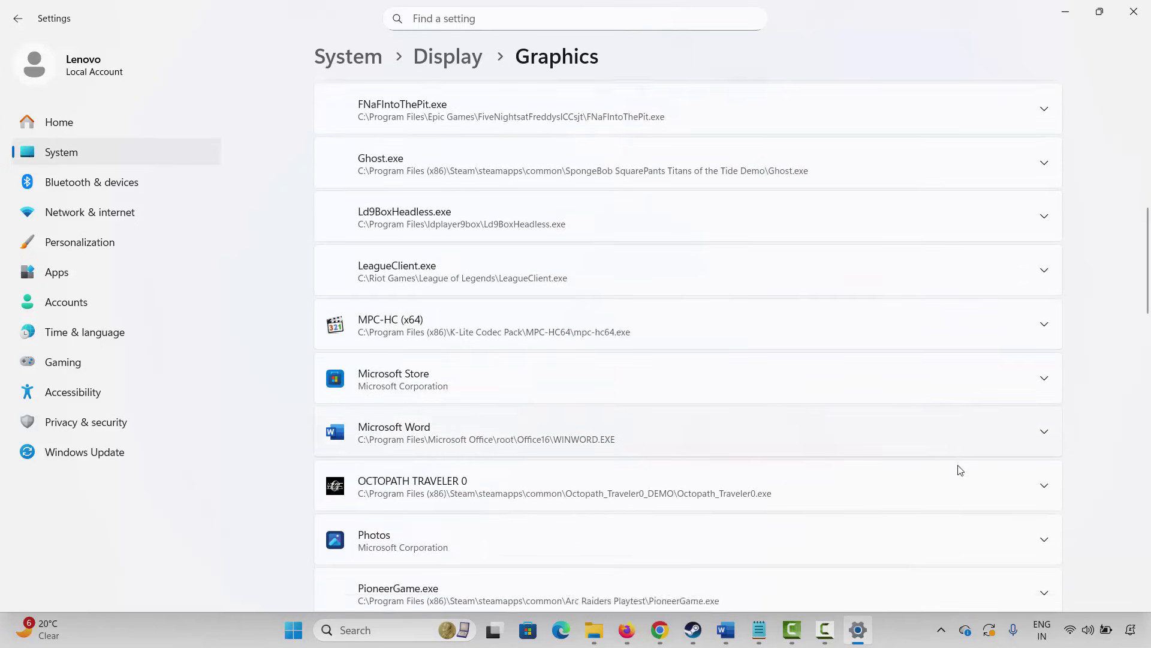
scroll(962, 473, "down", 5)
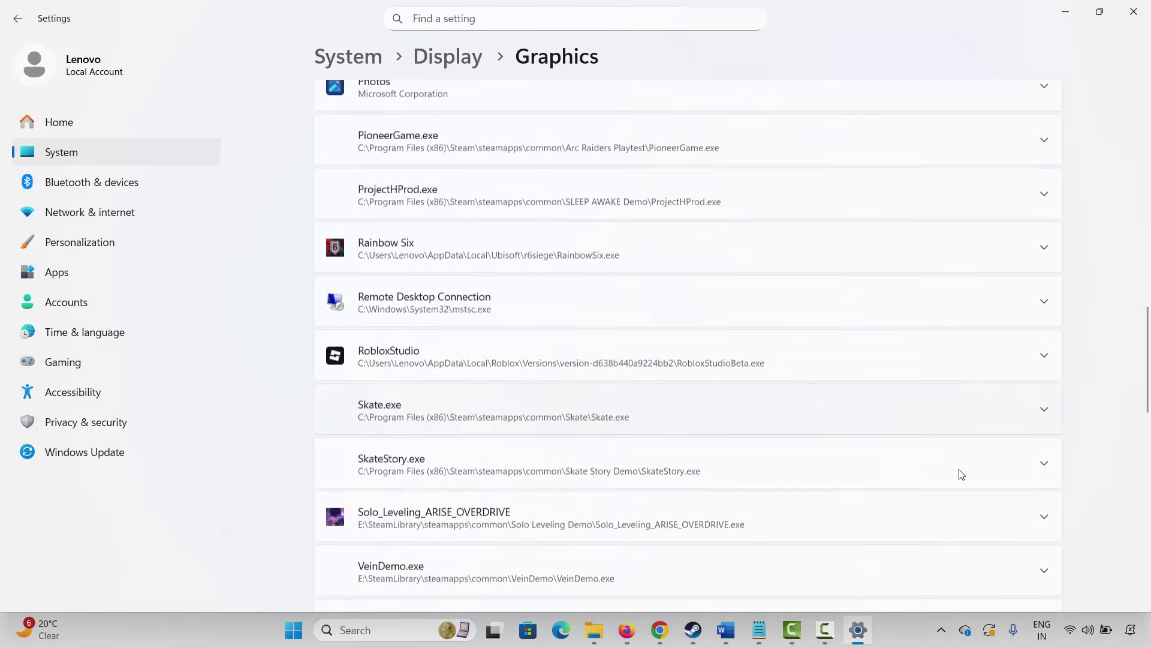
left_click(1044, 350)
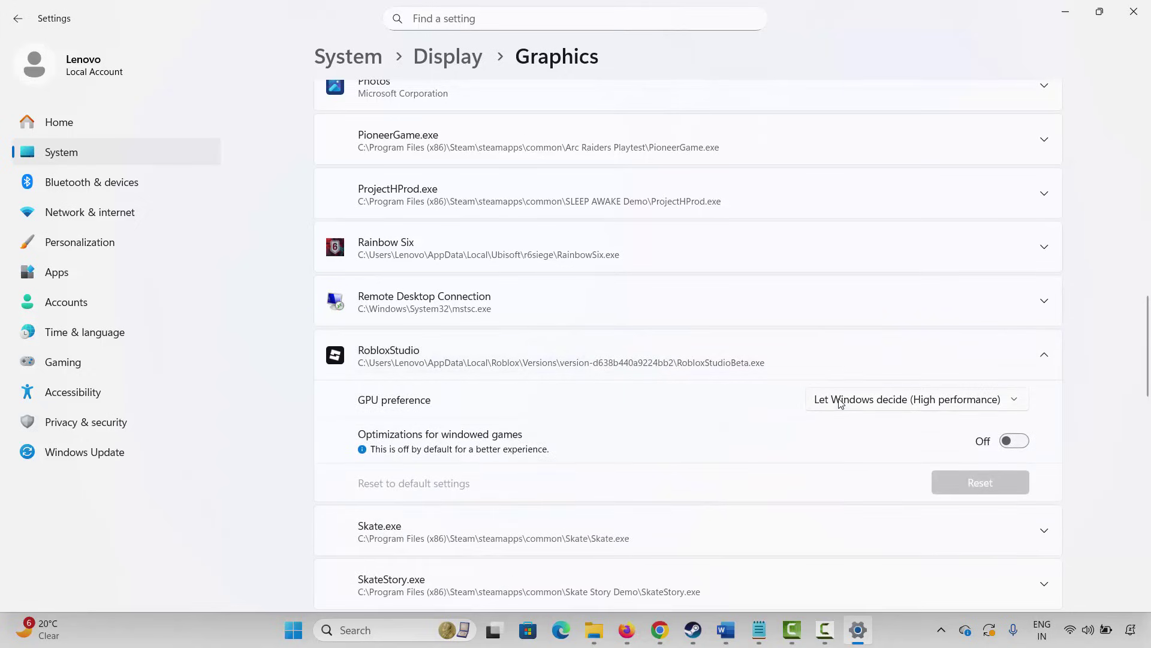
left_click(841, 400)
left_click(873, 457)
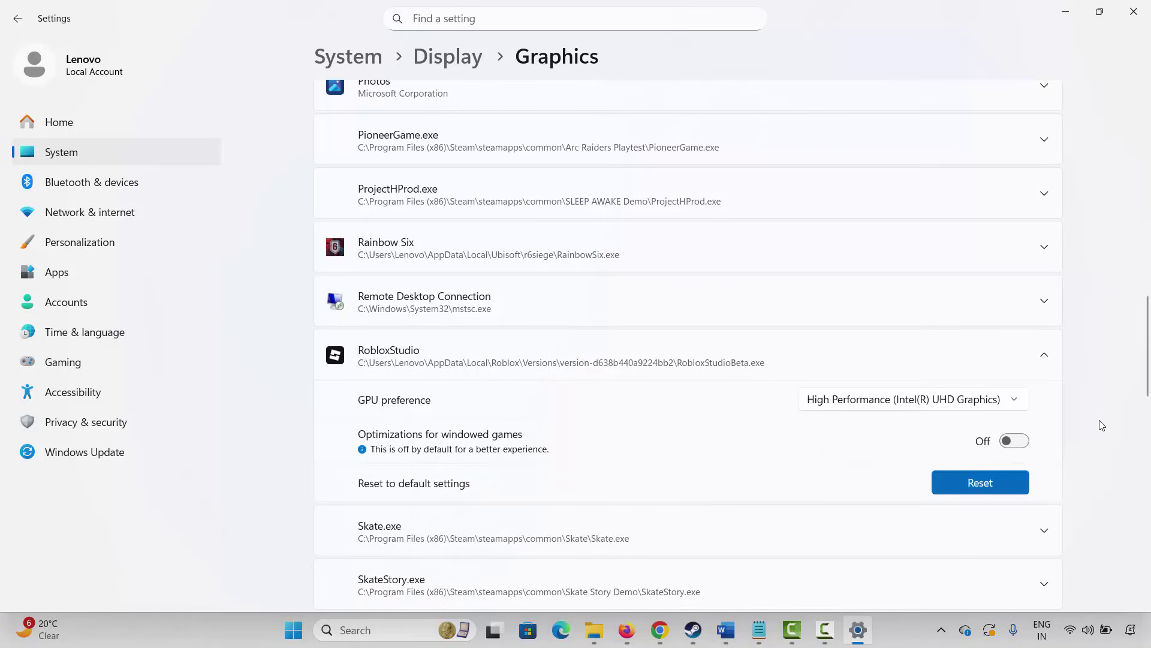
left_click(1135, 18)
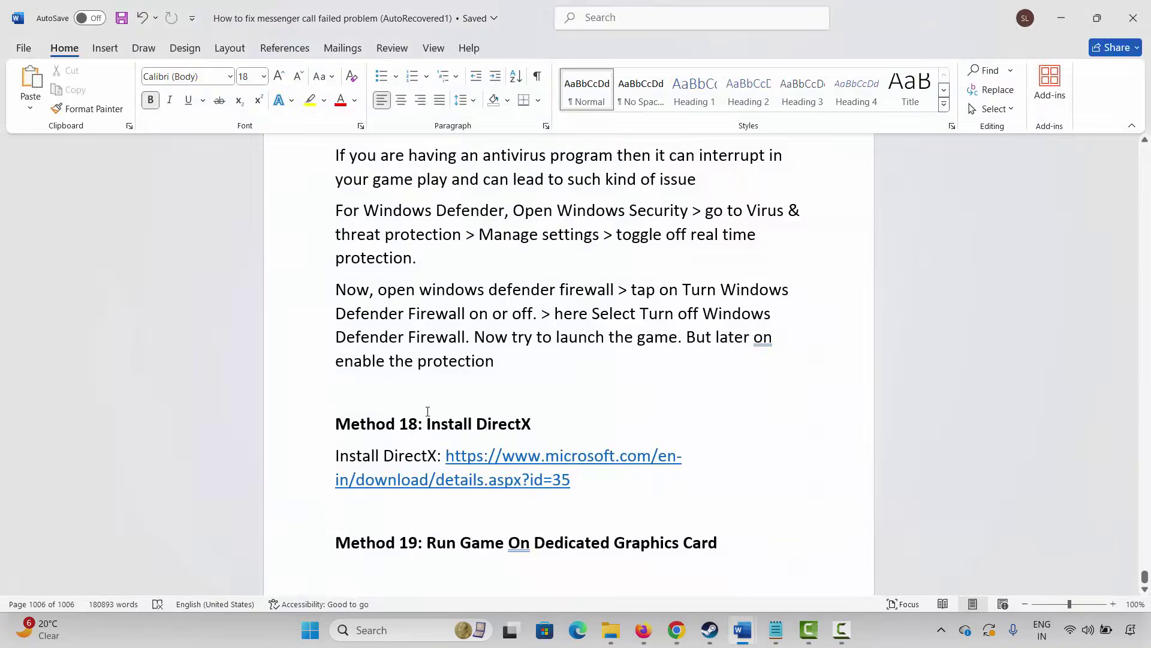
Step: In Word's notes, scroll down to the Method 20 heading and place the cursor on the empty line below it
scroll(429, 413, "down", 1)
scroll(429, 414, "down", 1)
left_click(324, 463)
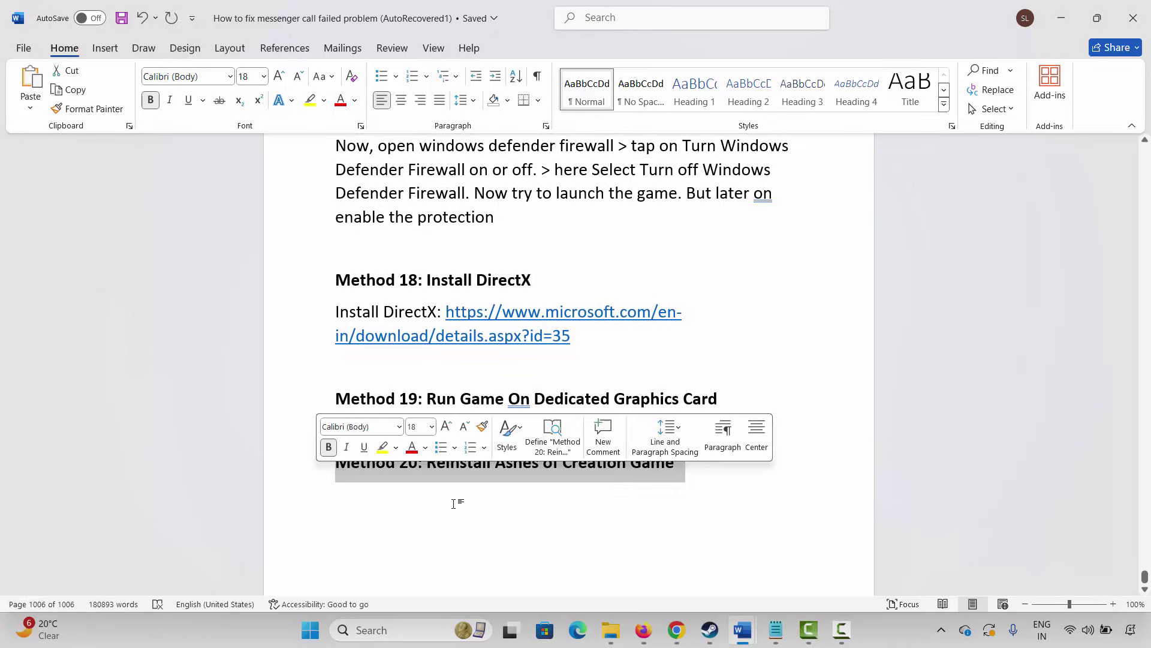
left_click(582, 520)
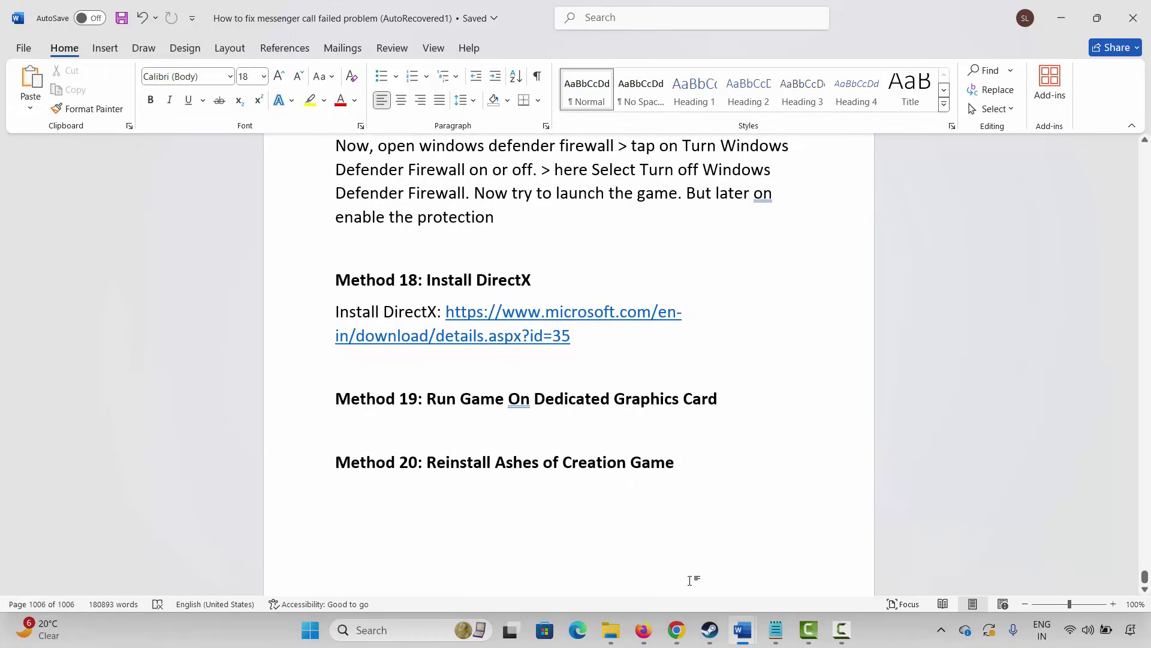
Step: In Steam, start uninstalling Cloudheim Demo, then cancel so the demo stays installed
left_click(711, 629)
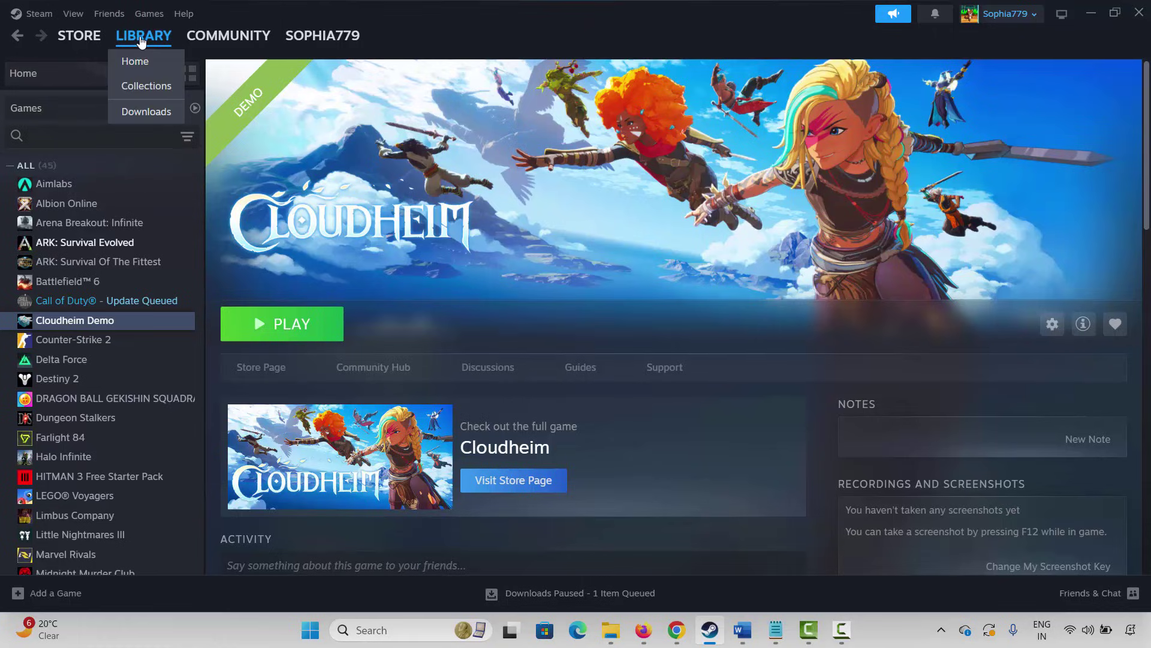
right_click(68, 323)
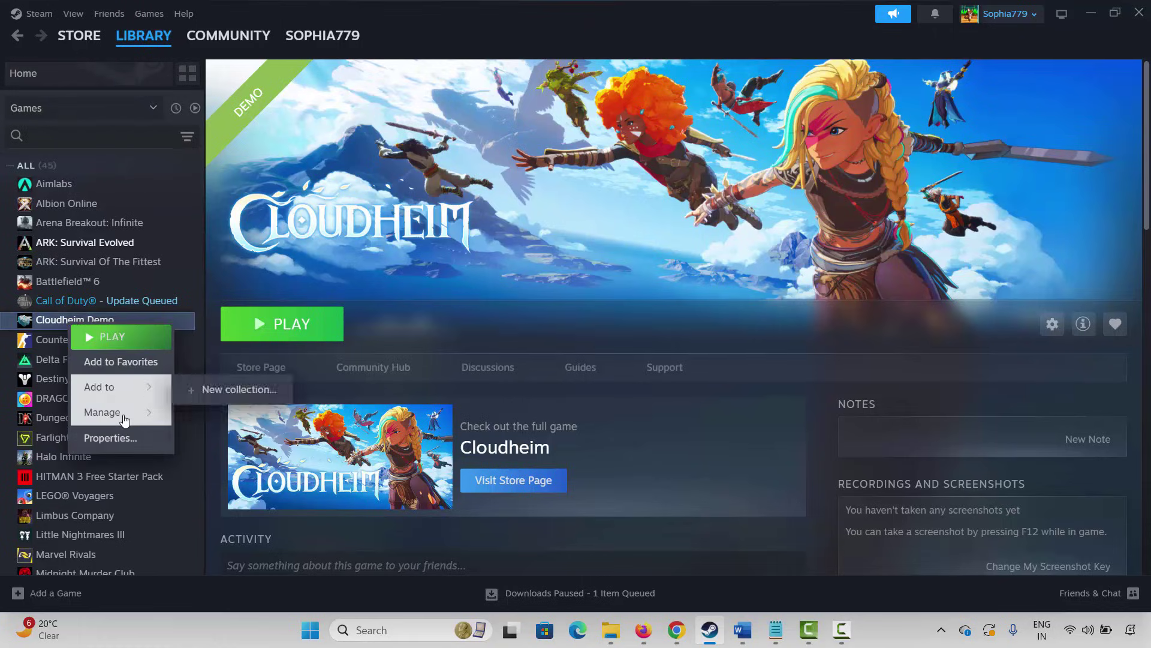
mouse_move(125, 420)
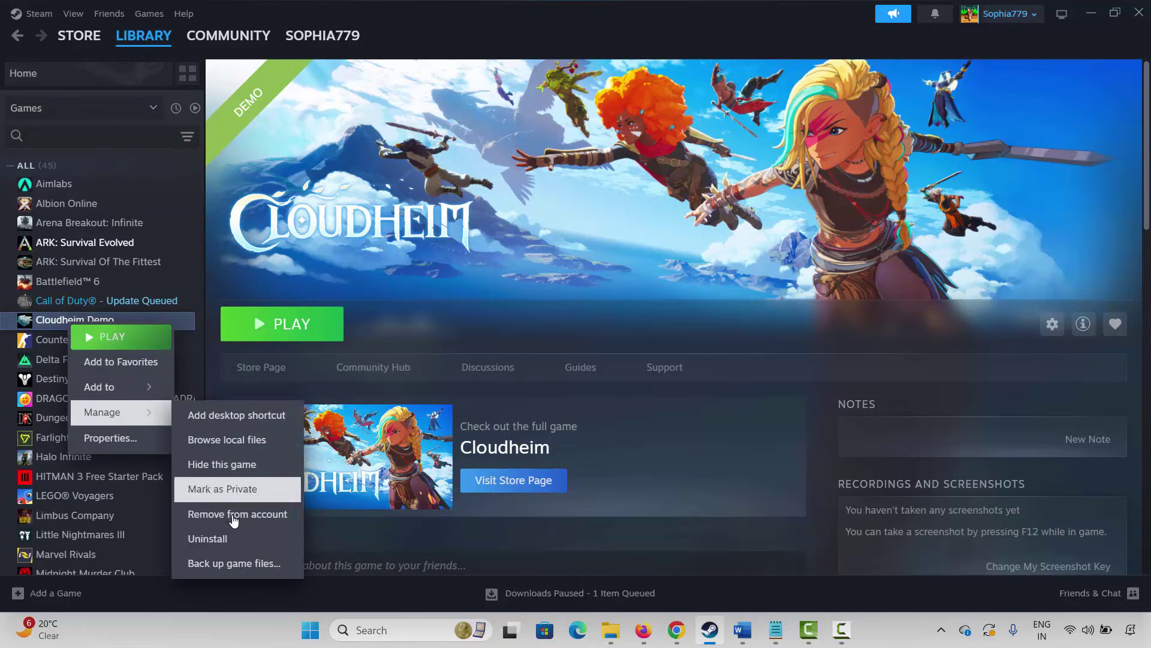
left_click(213, 543)
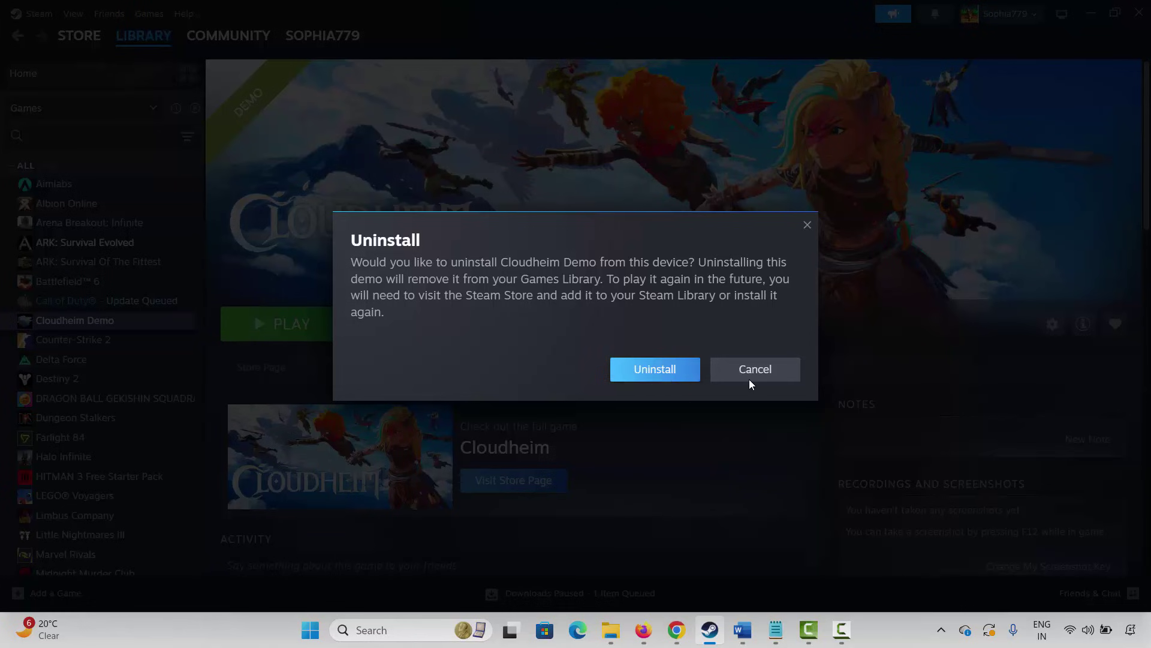
left_click(765, 378)
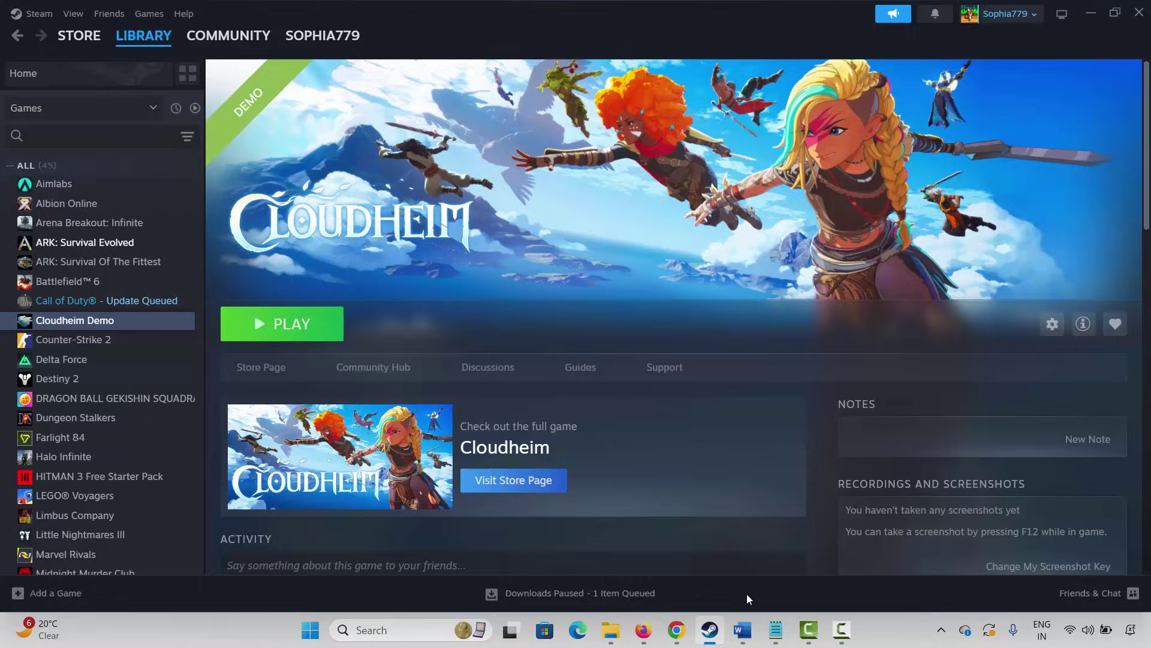
Step: Bring the Word troubleshooting notes to the front and scroll through the antivirus/firewall and DirectX methods
left_click(710, 626)
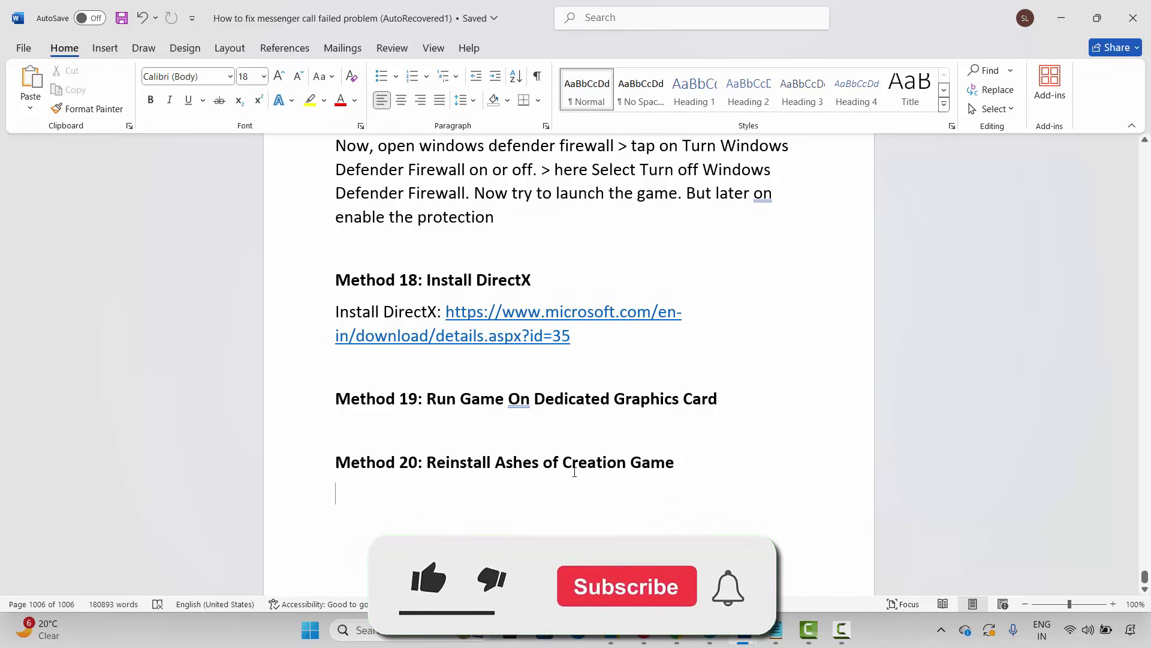
scroll(575, 472, "up", 4)
scroll(576, 482, "down", 2)
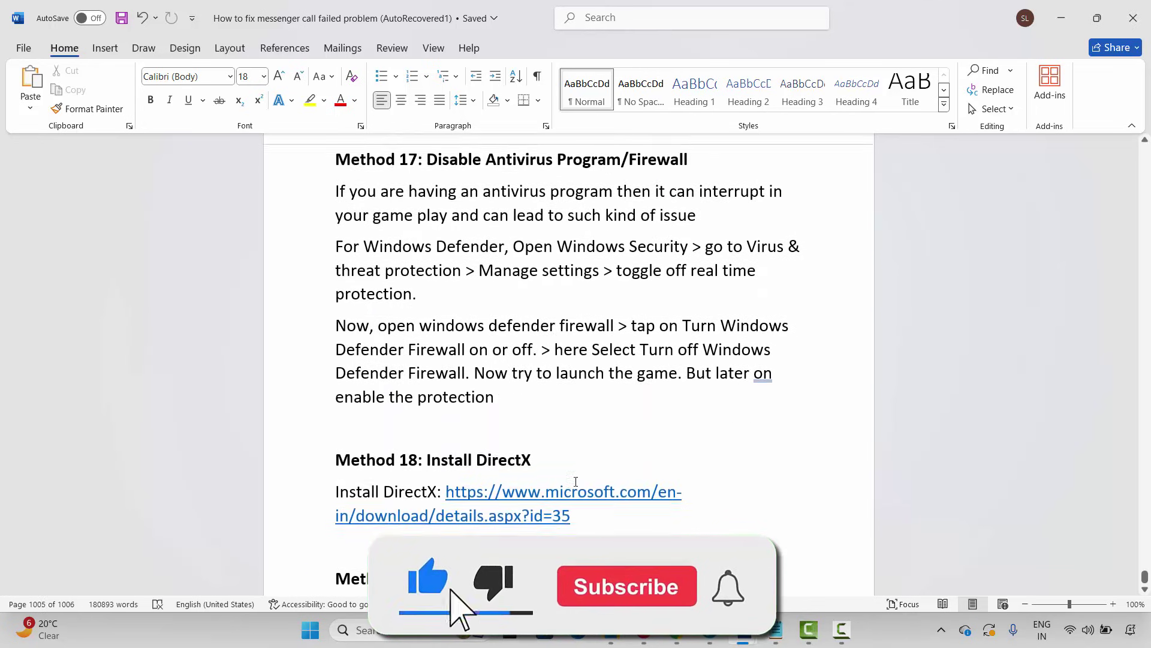
scroll(576, 481, "down", 2)
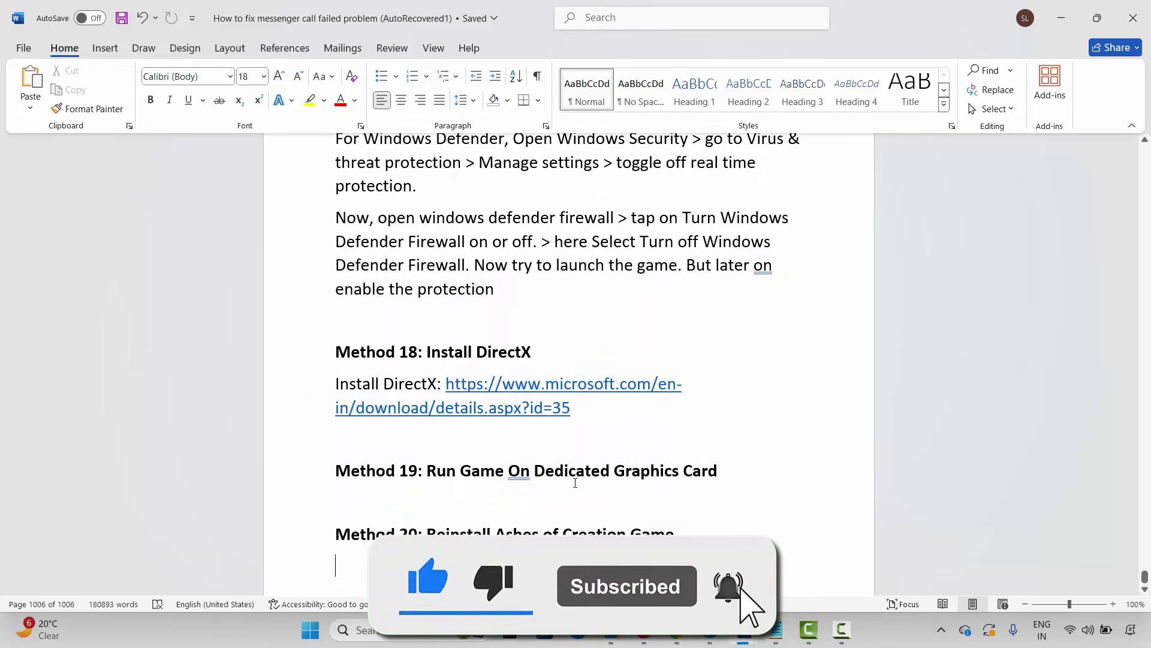
scroll(575, 483, "up", 2)
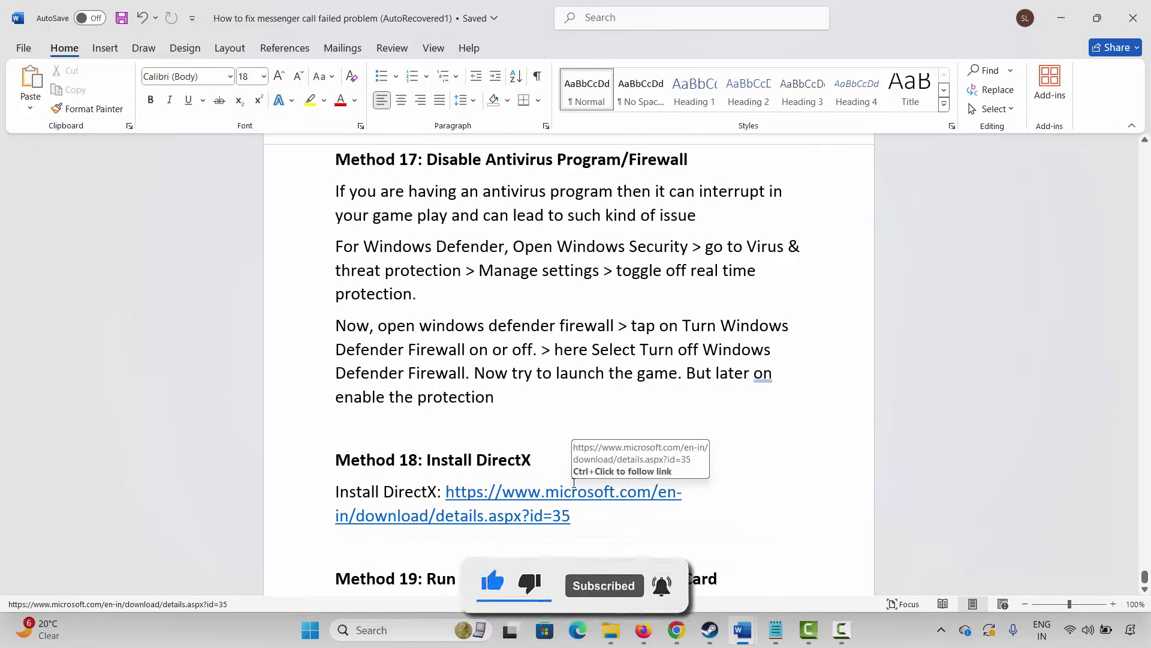